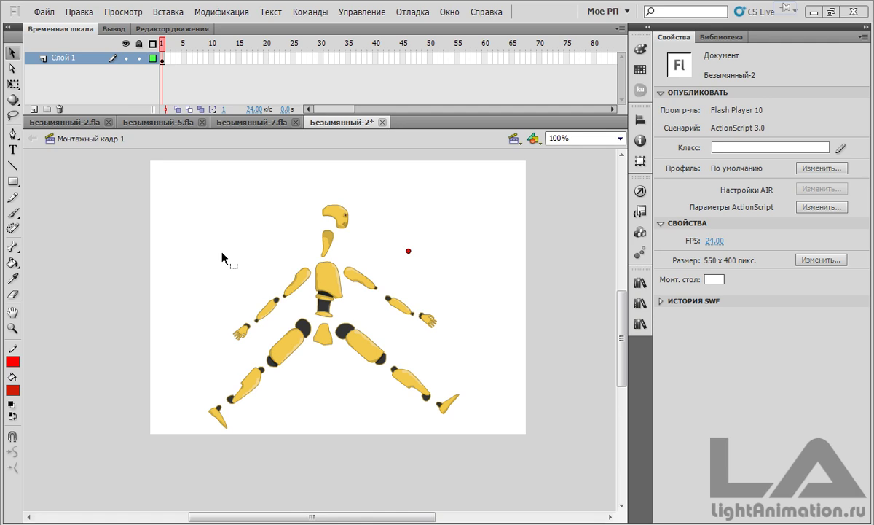
pyautogui.click(13, 247)
pyautogui.moveTo(351, 274)
pyautogui.mouseDown()
pyautogui.moveTo(358, 279)
pyautogui.moveTo(324, 275)
pyautogui.mouseUp()
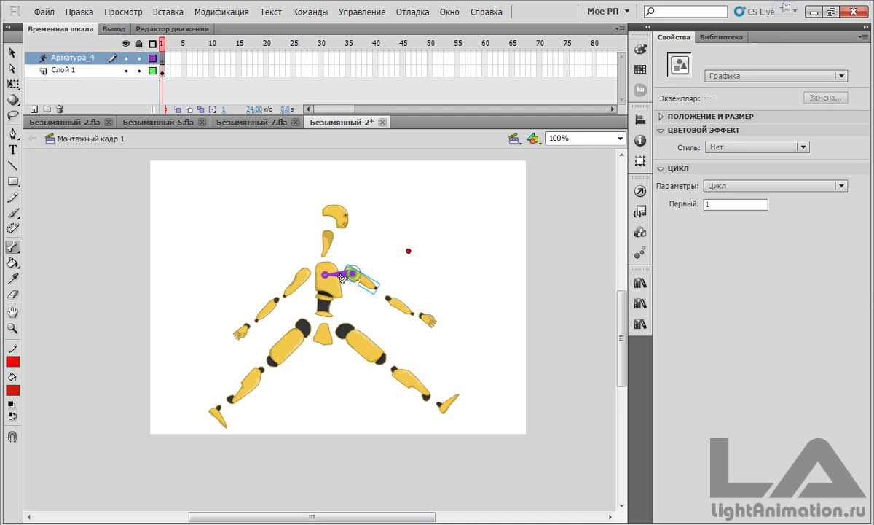
pyautogui.press('v')
pyautogui.click(337, 274)
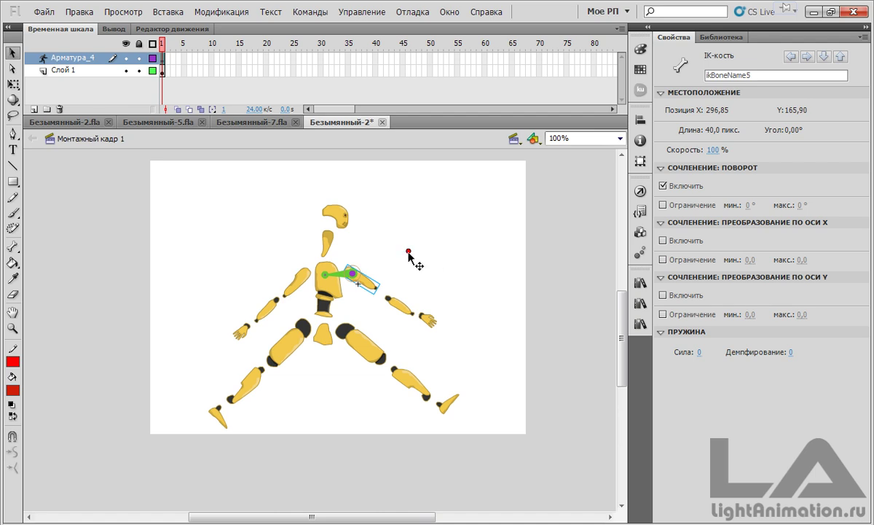
pyautogui.hotkey('ctrl', 'z')
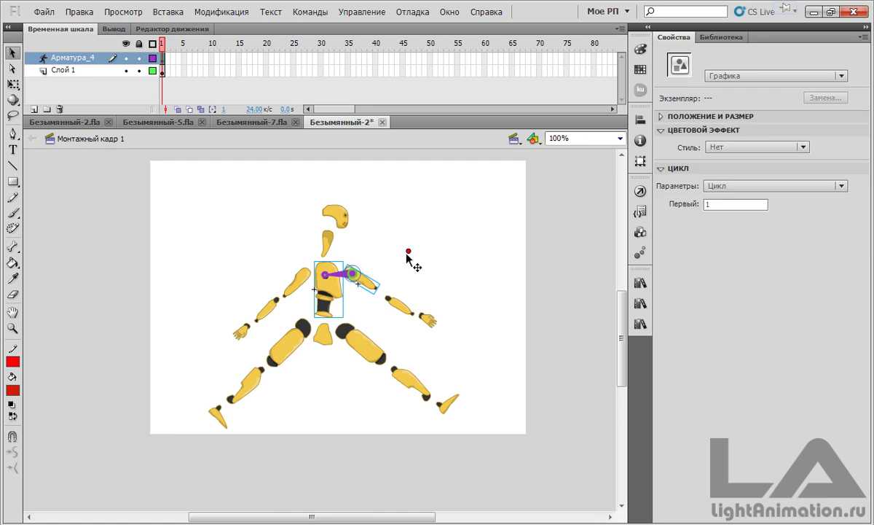
pyautogui.hotkey('ctrl', 'z')
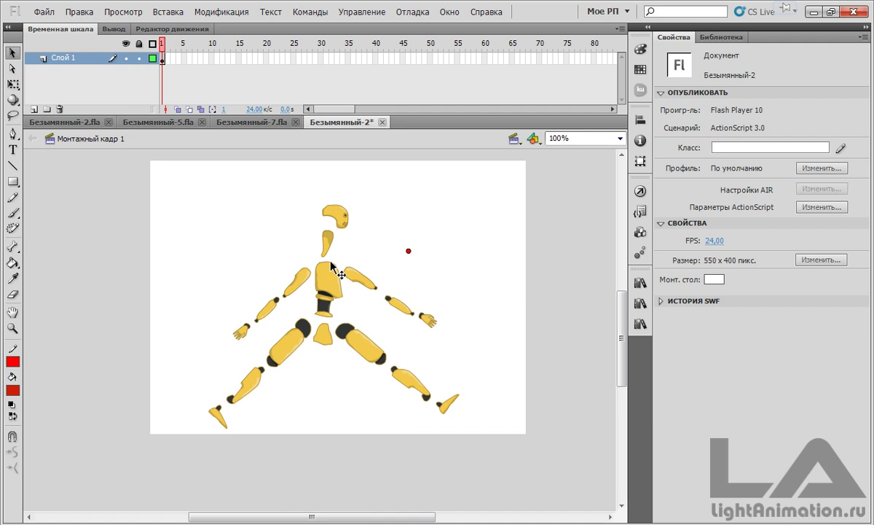
# Move the neck down onto the torso and place the head over the top of the neck
pyautogui.click(332, 258)
pyautogui.moveTo(357, 317); pyautogui.dragTo(384, 254)
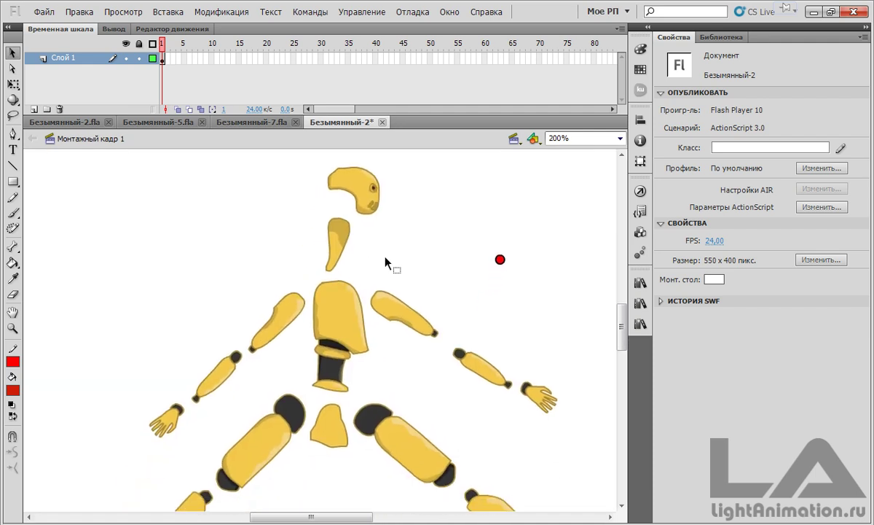
pyautogui.click(339, 268)
pyautogui.moveTo(347, 191); pyautogui.dragTo(351, 253)
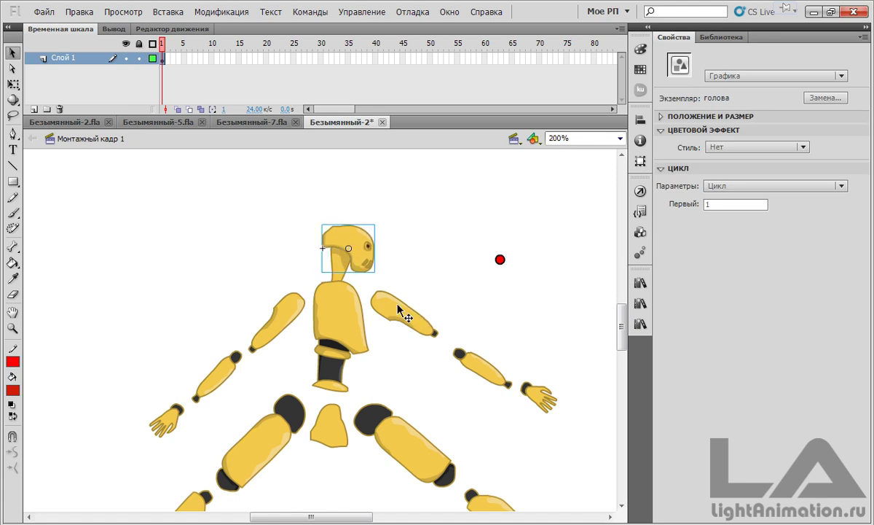
# Join the forearms to the upper arms and the hands to the forearms on both arms
pyautogui.moveTo(466, 362); pyautogui.dragTo(453, 348)
pyautogui.moveTo(533, 395); pyautogui.dragTo(494, 369)
pyautogui.moveTo(227, 383); pyautogui.dragTo(236, 368)
pyautogui.moveTo(170, 419); pyautogui.dragTo(200, 403)
# Attach the shins and feet to the thighs on both legs, and move the pelvis up against the waist
pyautogui.moveTo(514, 405); pyautogui.dragTo(509, 252)
pyautogui.moveTo(499, 352); pyautogui.dragTo(475, 344)
pyautogui.moveTo(560, 406); pyautogui.dragTo(524, 383)
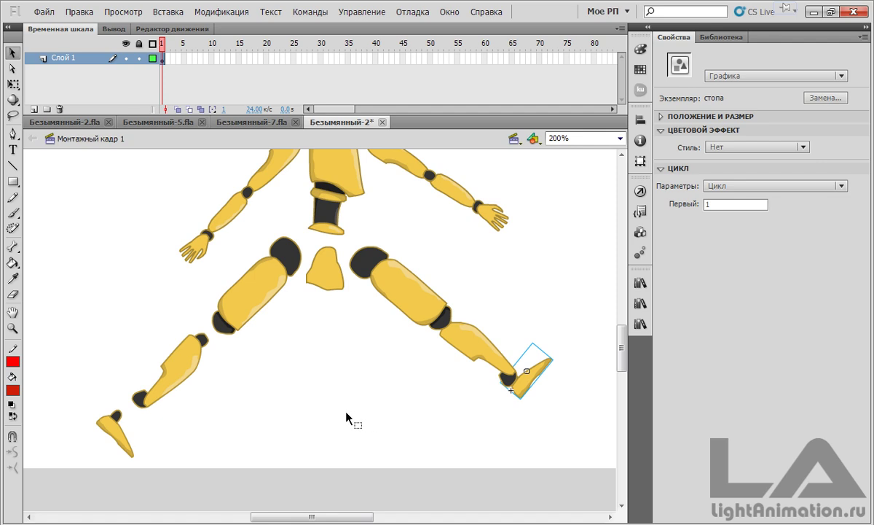
pyautogui.moveTo(169, 364); pyautogui.dragTo(190, 355)
pyautogui.moveTo(117, 431); pyautogui.dragTo(158, 408)
pyautogui.moveTo(320, 337); pyautogui.dragTo(312, 422)
pyautogui.moveTo(321, 368); pyautogui.dragTo(319, 341)
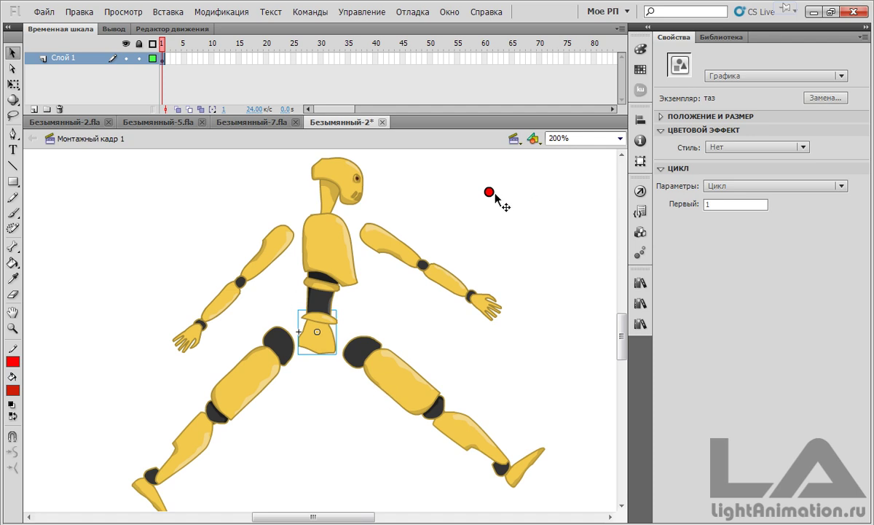
# Place copies of the red marker on the head and the left-hand figure hand, bringing the hand's marker to the front
pyautogui.moveTo(491, 194); pyautogui.dragTo(353, 173)
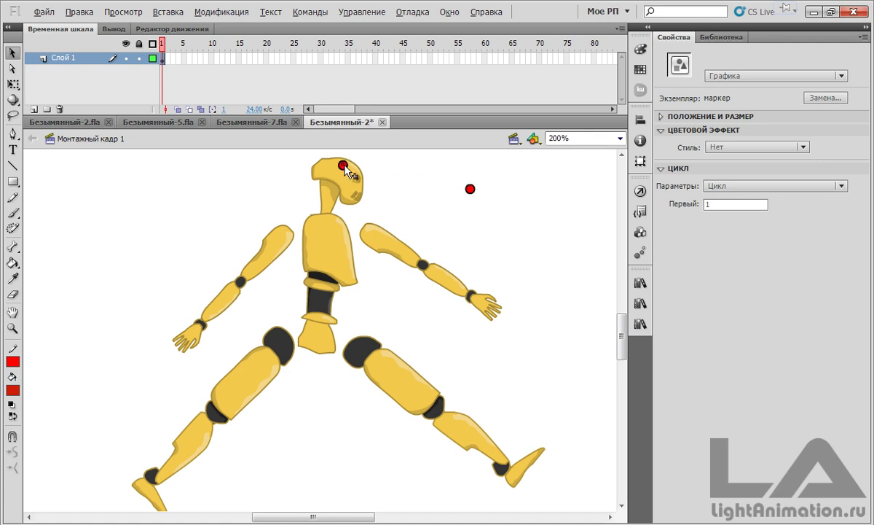
pyautogui.moveTo(471, 189)
pyautogui.keyDown('alt'); pyautogui.mouseDown()
pyautogui.moveTo(303, 258)
pyautogui.moveTo(193, 346)
pyautogui.moveTo(157, 306)
pyautogui.mouseUp(); pyautogui.keyUp('alt')
pyautogui.rightClick(156, 302)
pyautogui.moveTo(226, 350)
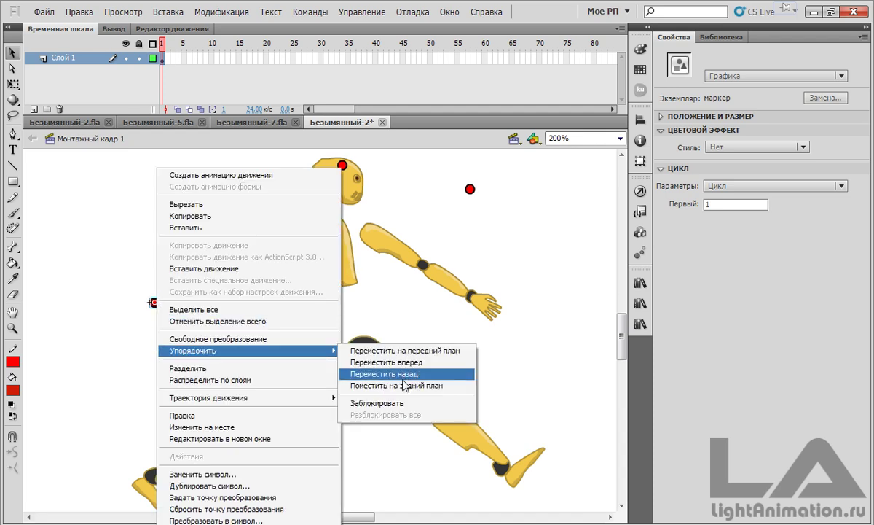
pyautogui.click(407, 350)
pyautogui.moveTo(156, 303); pyautogui.dragTo(183, 344)
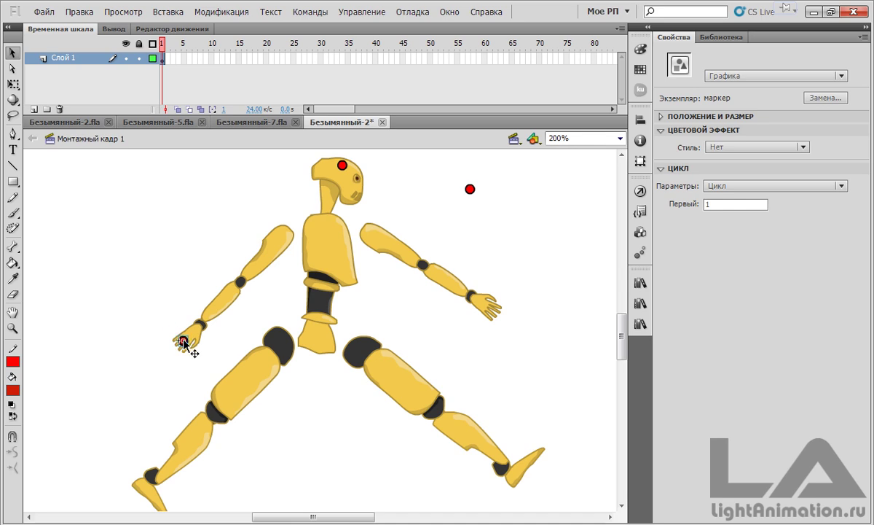
# Bring the spare red marker to the front and place a copy of it on the right hand
pyautogui.rightClick(471, 191)
pyautogui.moveTo(560, 350)
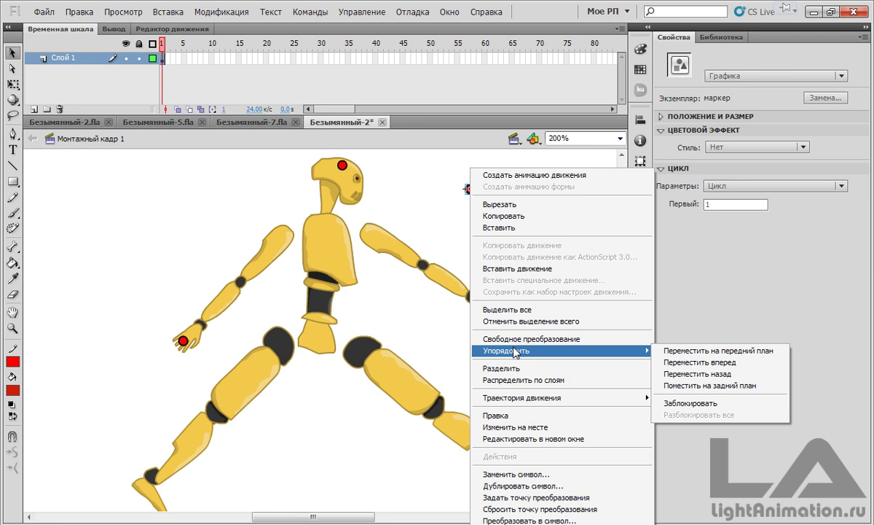
pyautogui.click(694, 357)
pyautogui.moveTo(471, 191); pyautogui.dragTo(490, 309)
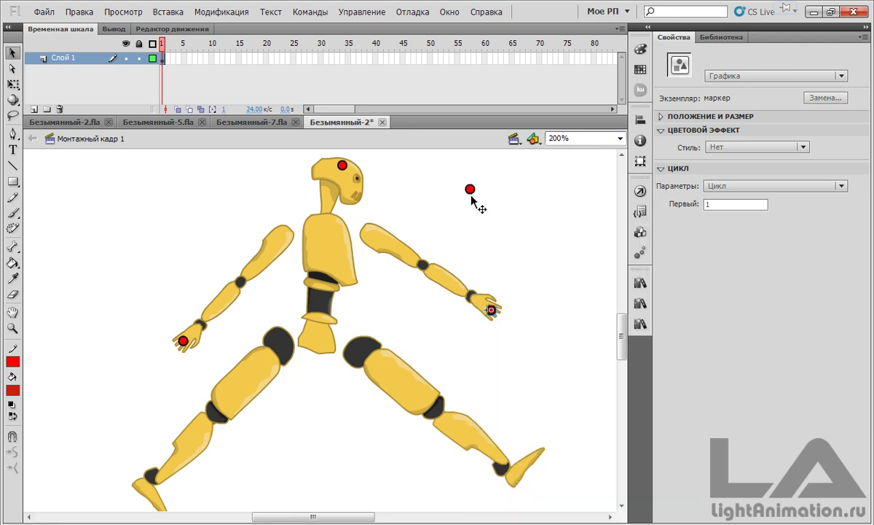
# Place copies of the red marker on both feet and put the remaining marker in the middle of the chest
pyautogui.moveTo(470, 188); pyautogui.dragTo(535, 457)
pyautogui.moveTo(470, 191)
pyautogui.mouseDown()
pyautogui.moveTo(480, 210)
pyautogui.moveTo(230, 455)
pyautogui.moveTo(160, 506)
pyautogui.mouseUp()
pyautogui.scroll(-2, 289, 453)
pyautogui.moveTo(166, 467)
pyautogui.mouseDown()
pyautogui.moveTo(166, 446)
pyautogui.moveTo(260, 297)
pyautogui.moveTo(314, 217)
pyautogui.moveTo(331, 218)
pyautogui.moveTo(331, 208)
pyautogui.mouseUp()
pyautogui.press('space')
pyautogui.moveTo(185, 201); pyautogui.dragTo(163, 266)
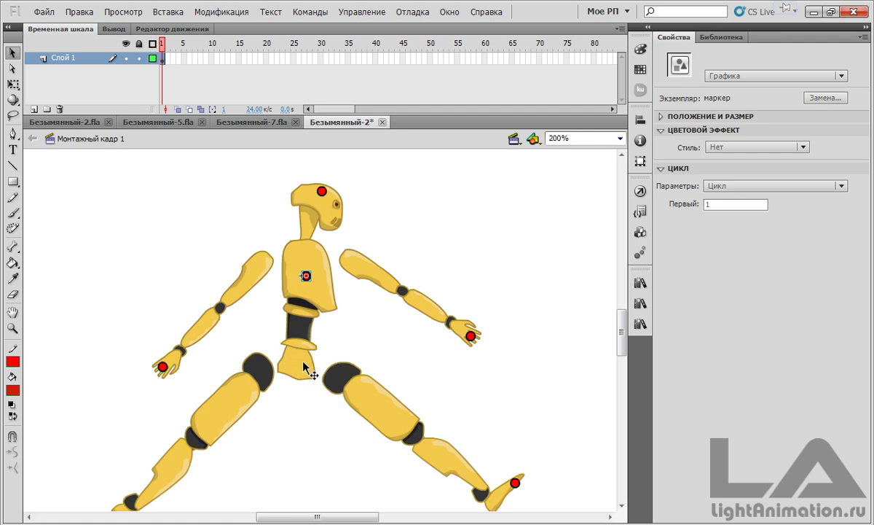
# Draw the root bone with the Bone tool from the centre of the pelvis up to the base of the torso
pyautogui.click(13, 247)
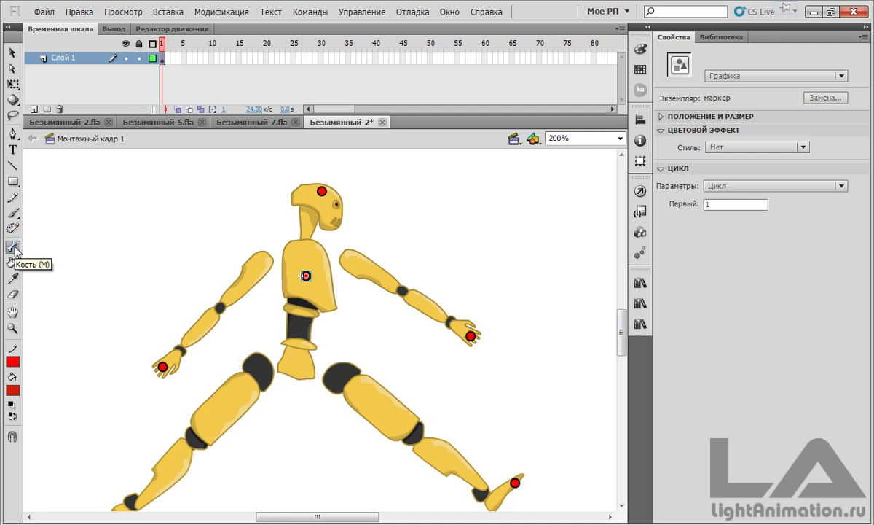
pyautogui.keyDown('ctrl'); pyautogui.click(305, 355); pyautogui.keyUp('ctrl')
pyautogui.moveTo(388, 296); pyautogui.dragTo(416, 360)
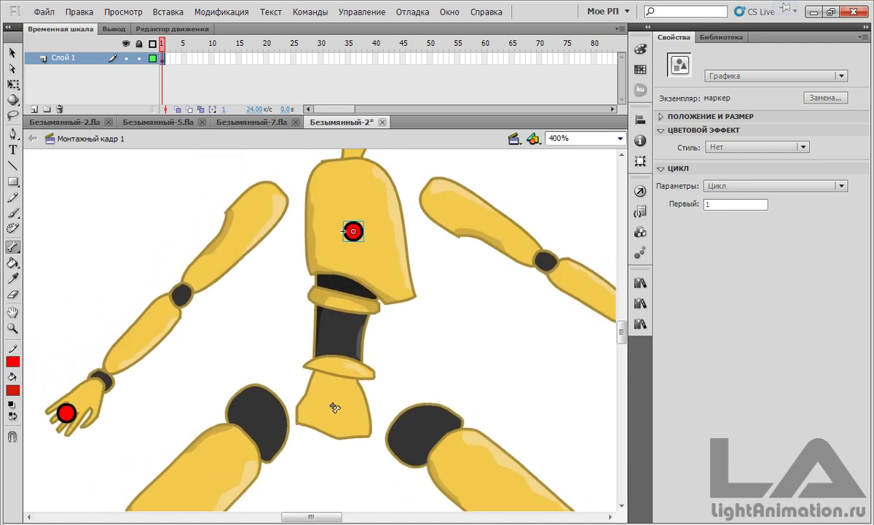
pyautogui.moveTo(337, 406); pyautogui.dragTo(336, 361)
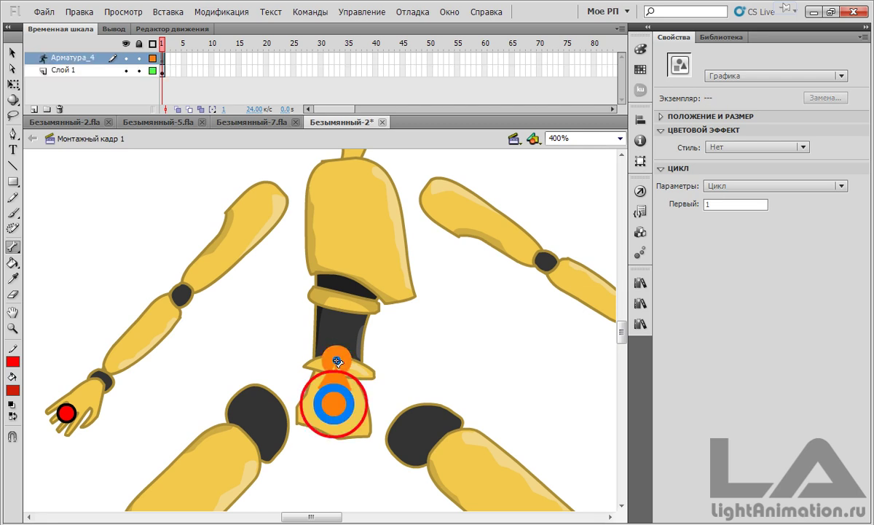
# Set the armature's bone display style to Line (Линия)
pyautogui.click(164, 58)
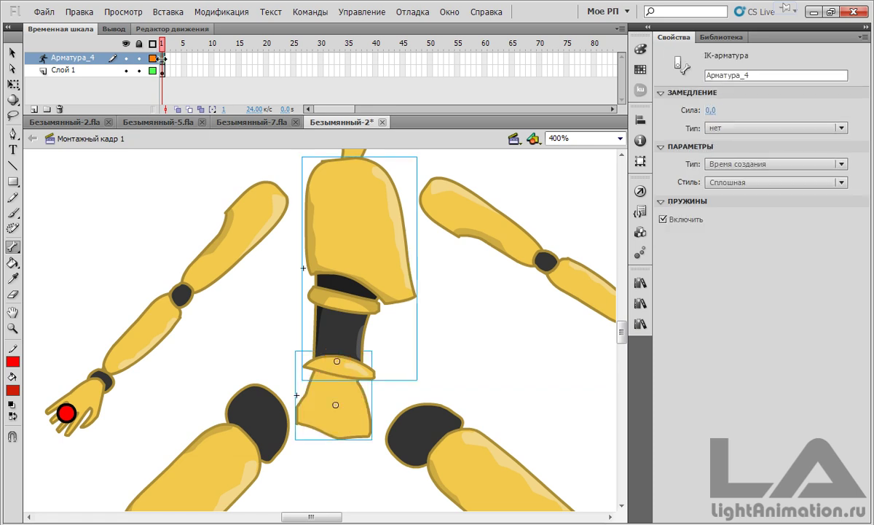
pyautogui.click(754, 183)
pyautogui.click(728, 215)
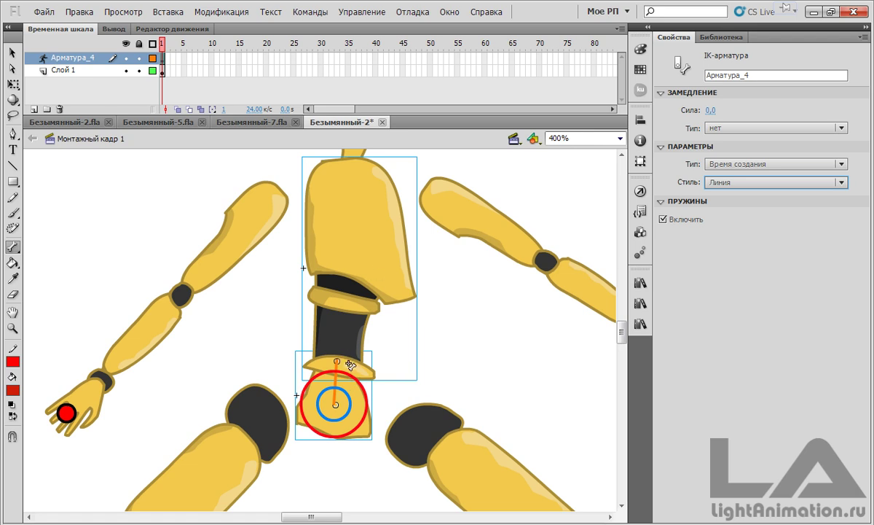
pyautogui.press('space')
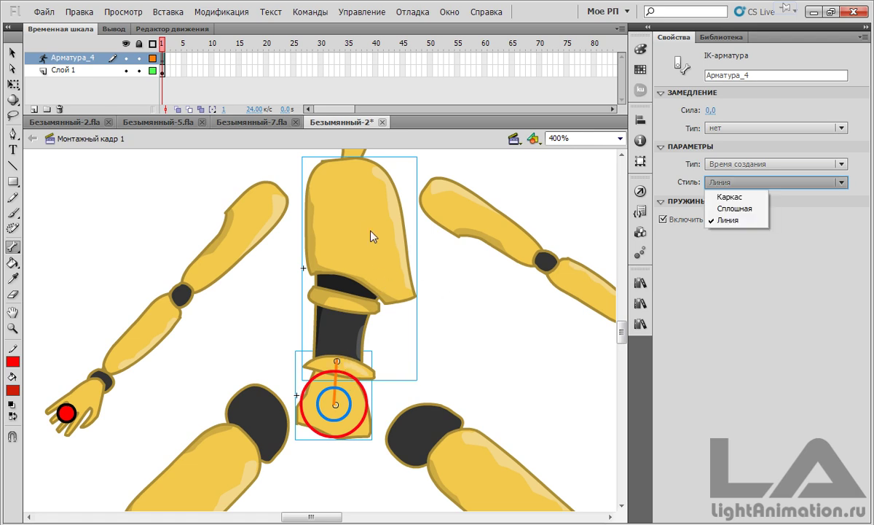
pyautogui.click(366, 232)
# Select all the figure's parts and markers and set their colour effect to Alpha at 61%
pyautogui.hotkey('ctrl', '1')
pyautogui.moveTo(197, 231); pyautogui.dragTo(469, 470)
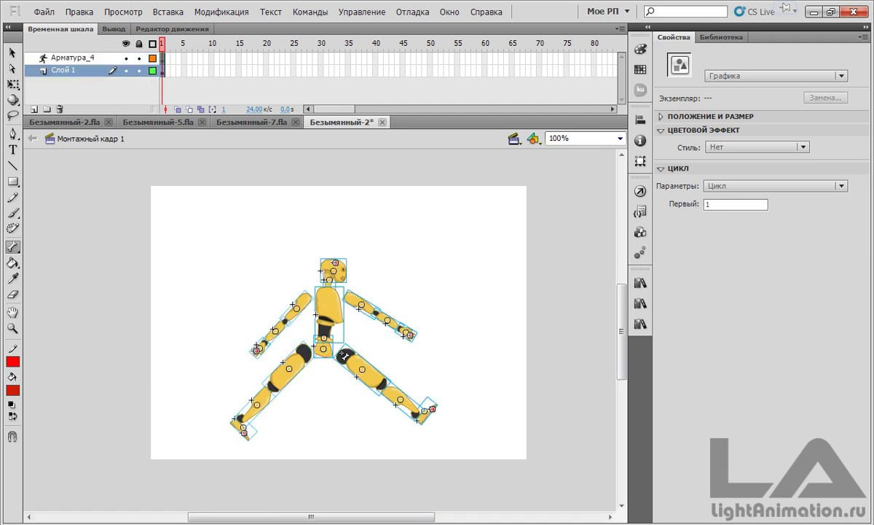
pyautogui.click(732, 148)
pyautogui.click(737, 208)
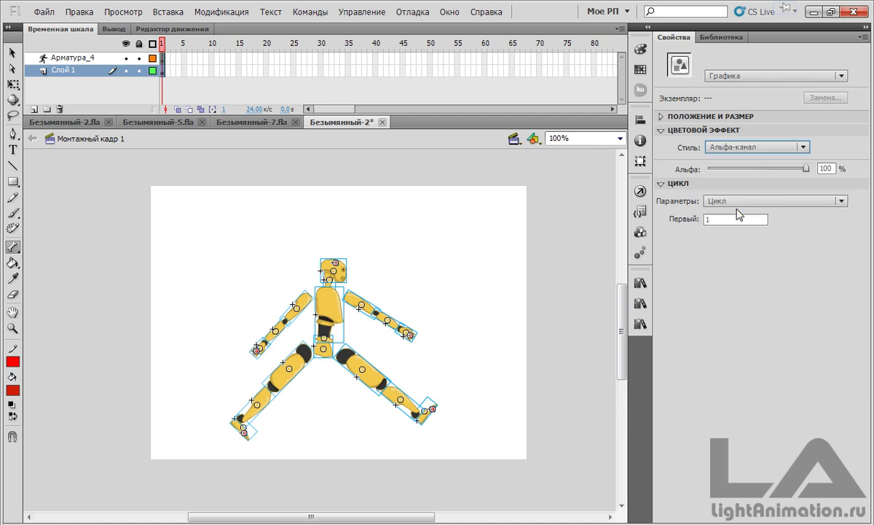
pyautogui.moveTo(805, 170); pyautogui.dragTo(770, 168)
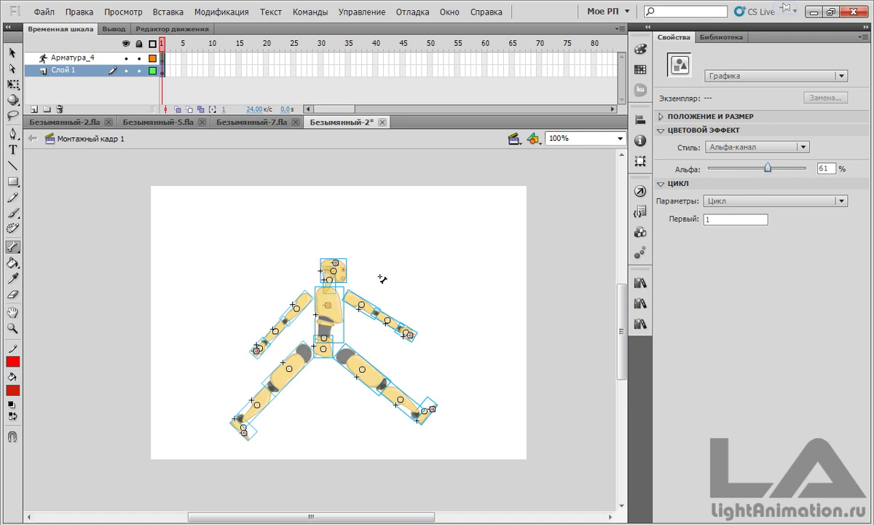
pyautogui.click(12, 52)
pyautogui.click(373, 322)
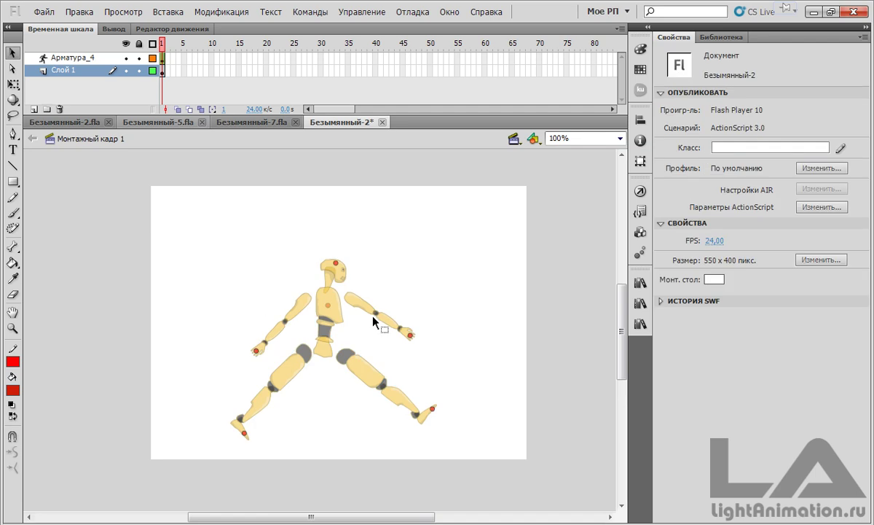
# Extend the armature from the waist joint to the chest marker, and from the marker to the shoulders of both upper arms
pyautogui.keyDown('ctrl'); pyautogui.click(326, 318); pyautogui.keyUp('ctrl')
pyautogui.keyDown('ctrl'); pyautogui.click(339, 320); pyautogui.keyUp('ctrl')
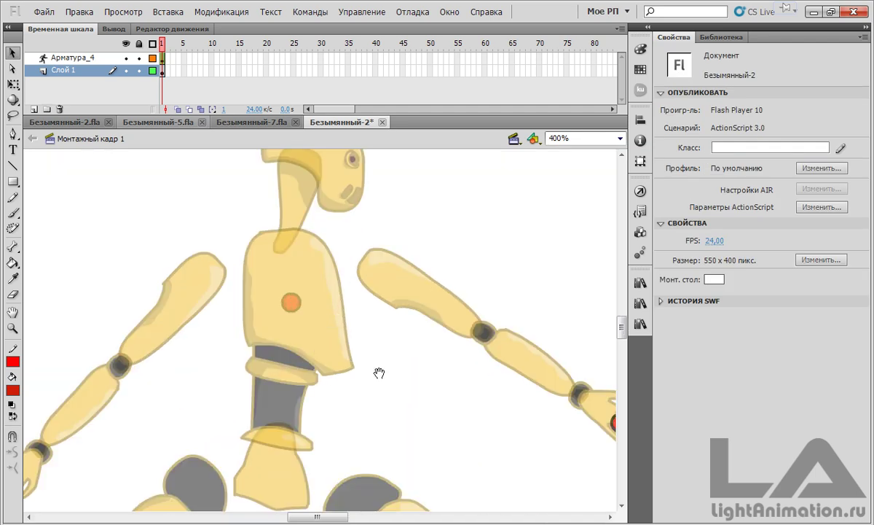
pyautogui.moveTo(372, 371); pyautogui.dragTo(396, 347)
pyautogui.click(297, 425)
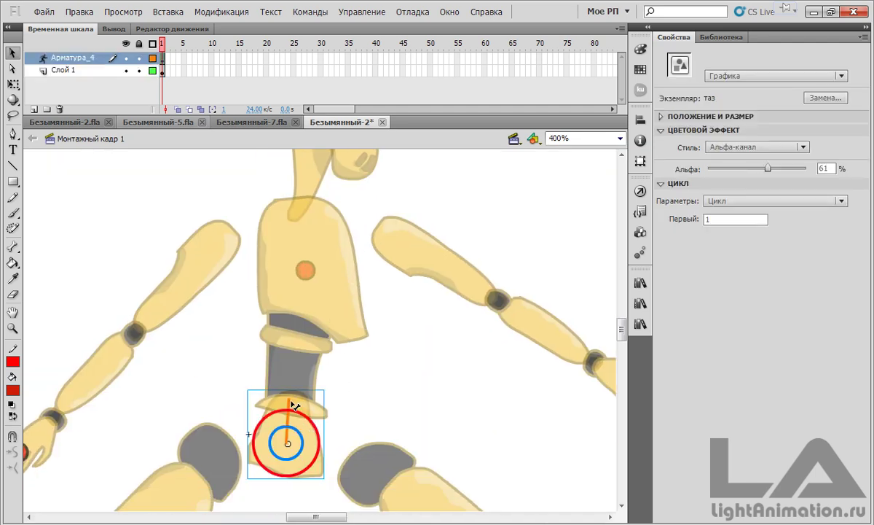
pyautogui.moveTo(294, 408); pyautogui.dragTo(289, 402)
pyautogui.click(13, 246)
pyautogui.click(13, 246)
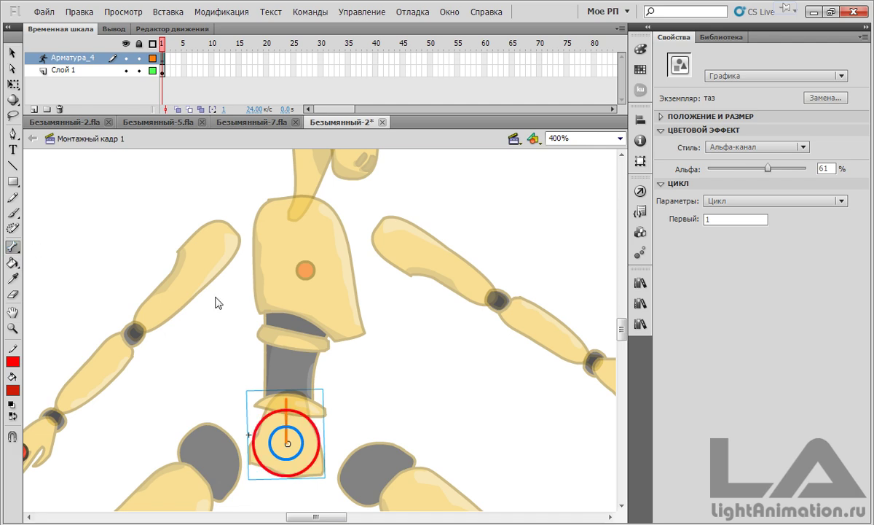
pyautogui.moveTo(289, 402)
pyautogui.mouseDown()
pyautogui.moveTo(283, 340)
pyautogui.moveTo(307, 271)
pyautogui.moveTo(222, 240)
pyautogui.mouseUp()
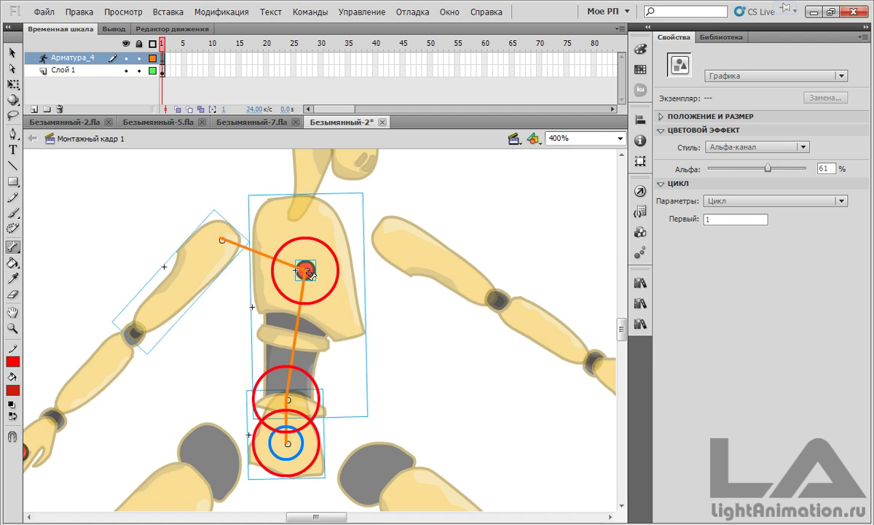
pyautogui.moveTo(307, 271); pyautogui.dragTo(392, 234)
# Move the neck up clear of the torso, and chain bones from the chest marker through the neck and head to the head marker
pyautogui.moveTo(306, 271); pyautogui.dragTo(298, 211)
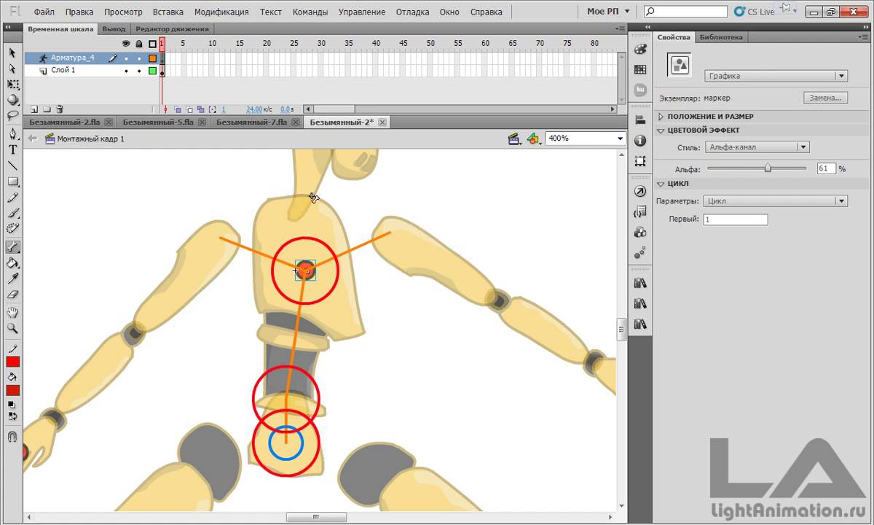
pyautogui.click(306, 183)
pyautogui.moveTo(306, 182); pyautogui.dragTo(306, 155)
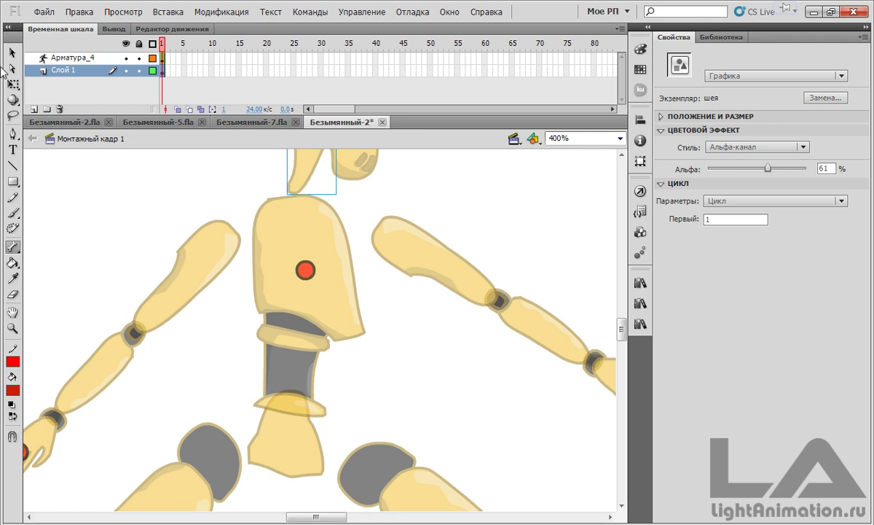
pyautogui.click(305, 270)
pyautogui.moveTo(301, 247); pyautogui.dragTo(299, 182)
pyautogui.moveTo(204, 326); pyautogui.dragTo(248, 425)
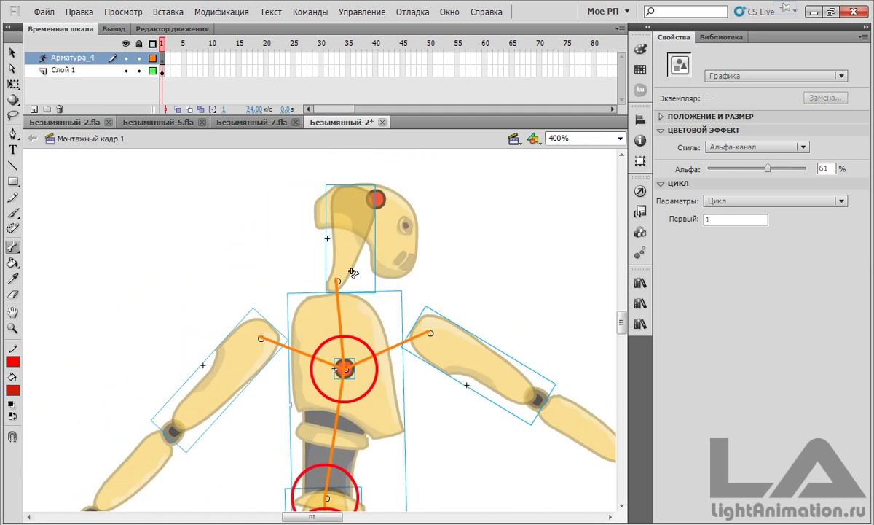
pyautogui.moveTo(336, 278); pyautogui.dragTo(376, 199)
# Chain bones from each shoulder through the elbow and wrist to the hand marker on both arms
pyautogui.moveTo(267, 259); pyautogui.dragTo(283, 173)
pyautogui.moveTo(275, 252); pyautogui.dragTo(88, 458)
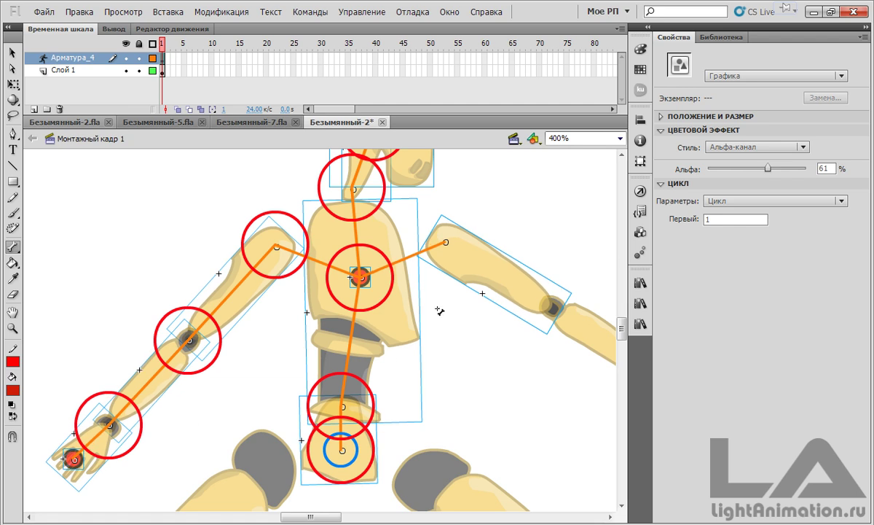
pyautogui.moveTo(491, 333); pyautogui.dragTo(297, 277)
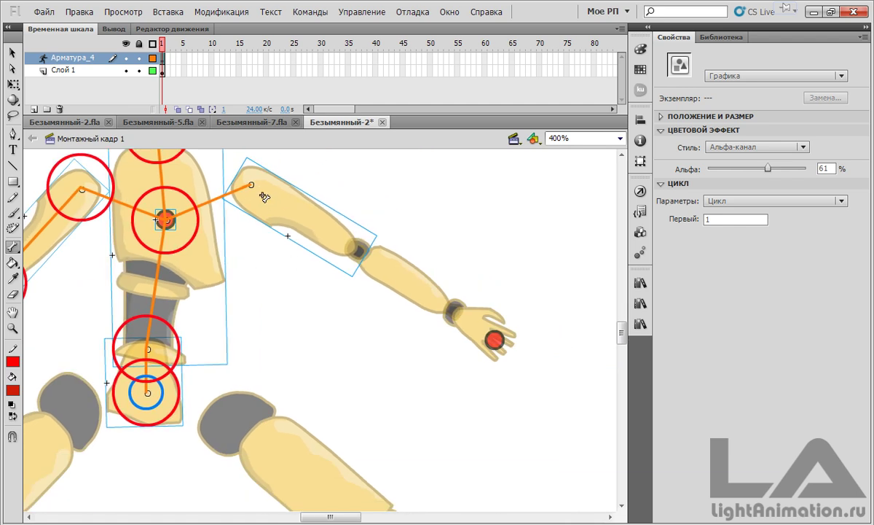
pyautogui.moveTo(252, 185)
pyautogui.mouseDown()
pyautogui.moveTo(325, 220)
pyautogui.moveTo(496, 341)
pyautogui.mouseUp()
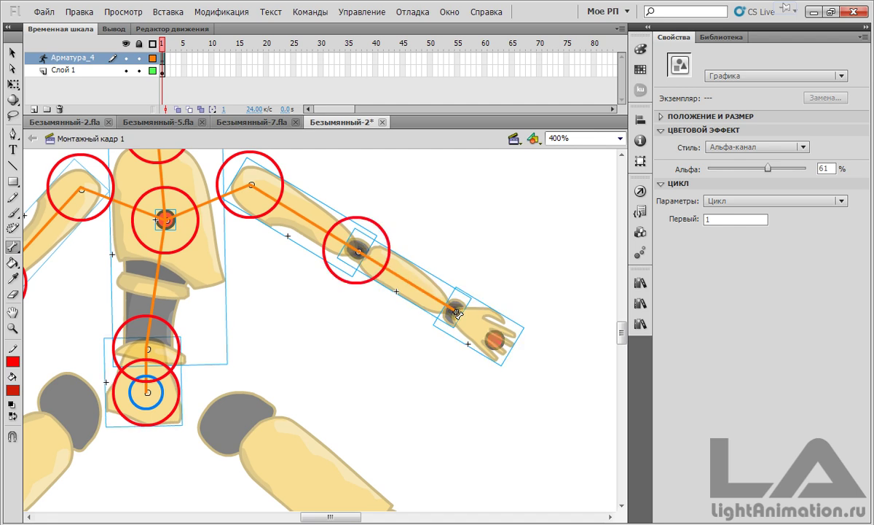
# Chain bones from the pelvis through the left leg's thigh, shin and foot to its foot marker
pyautogui.moveTo(312, 337); pyautogui.dragTo(478, 214)
pyautogui.moveTo(313, 271)
pyautogui.mouseDown()
pyautogui.moveTo(244, 285)
pyautogui.moveTo(121, 392)
pyautogui.moveTo(102, 429)
pyautogui.mouseUp()
pyautogui.moveTo(183, 421); pyautogui.dragTo(351, 203)
pyautogui.moveTo(280, 191); pyautogui.dragTo(189, 377)
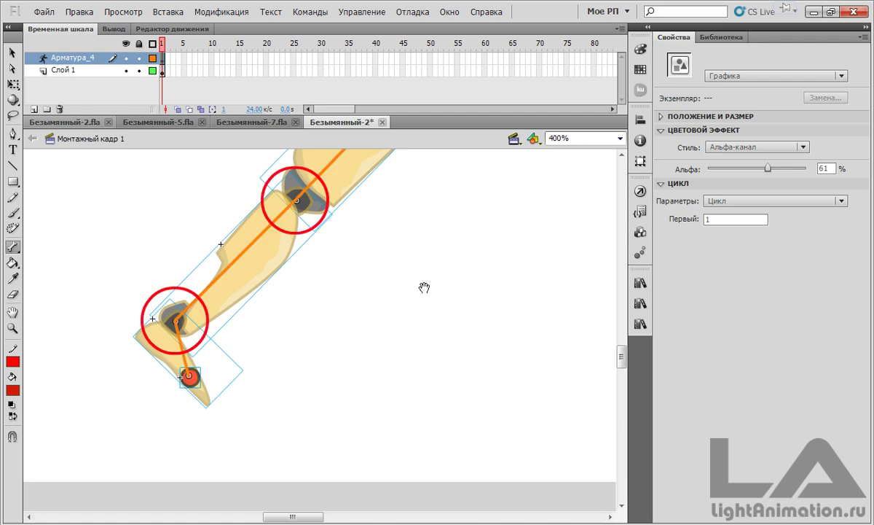
# Chain bones from the pelvis through the right leg's thigh, shin and foot to its foot marker
pyautogui.moveTo(548, 233); pyautogui.dragTo(176, 342)
pyautogui.moveTo(172, 295); pyautogui.dragTo(188, 332)
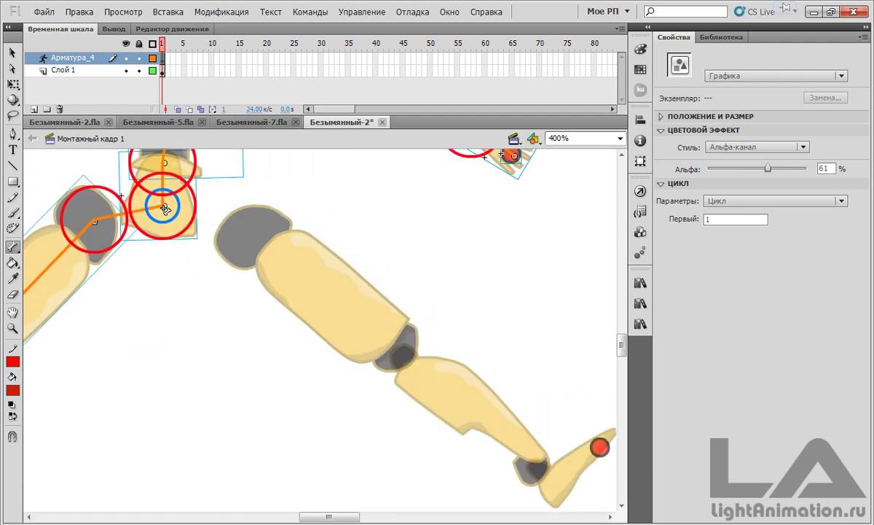
pyautogui.moveTo(199, 223); pyautogui.dragTo(602, 447)
pyautogui.hotkey('ctrl', '1')
pyautogui.click(314, 368)
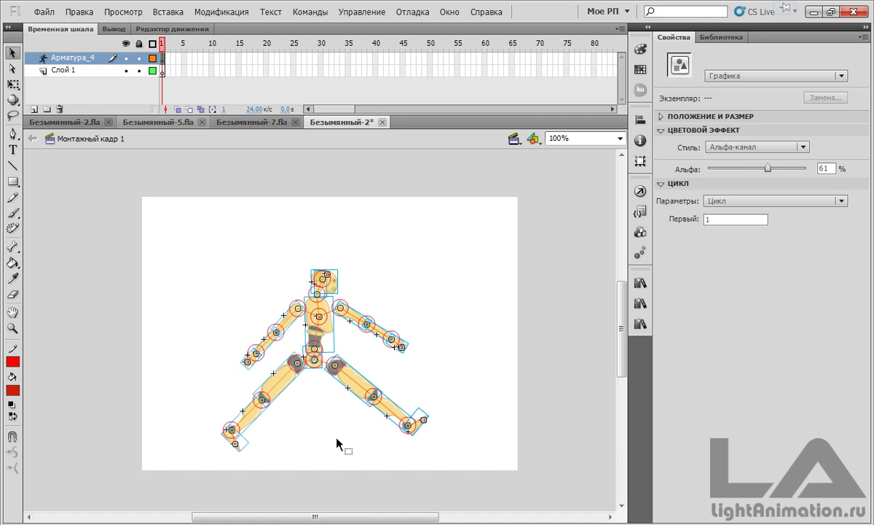
pyautogui.click(334, 433)
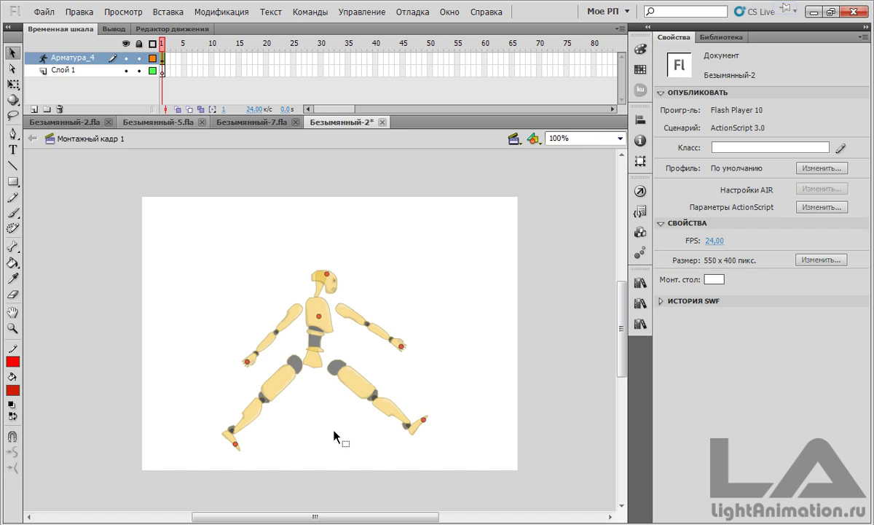
# Disable joint rotation for the bone running from the chest marker up to the neck
pyautogui.click(321, 320)
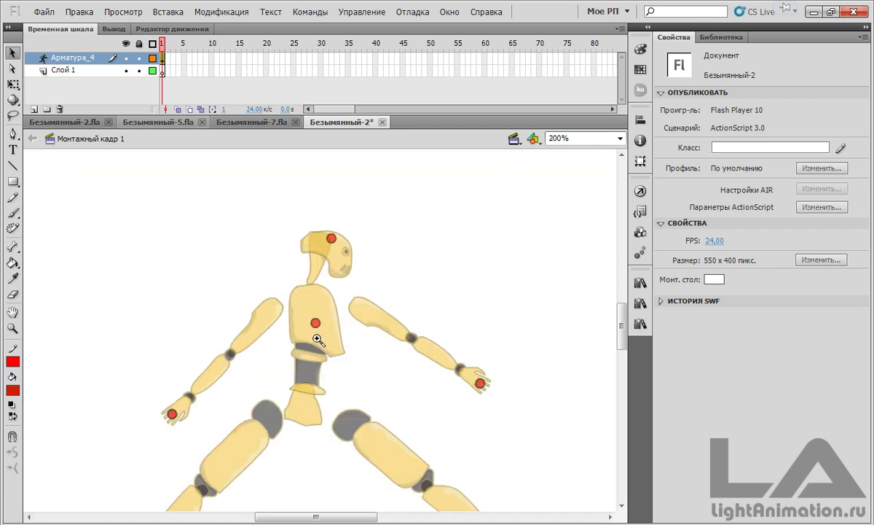
pyautogui.click(314, 338)
pyautogui.click(319, 299)
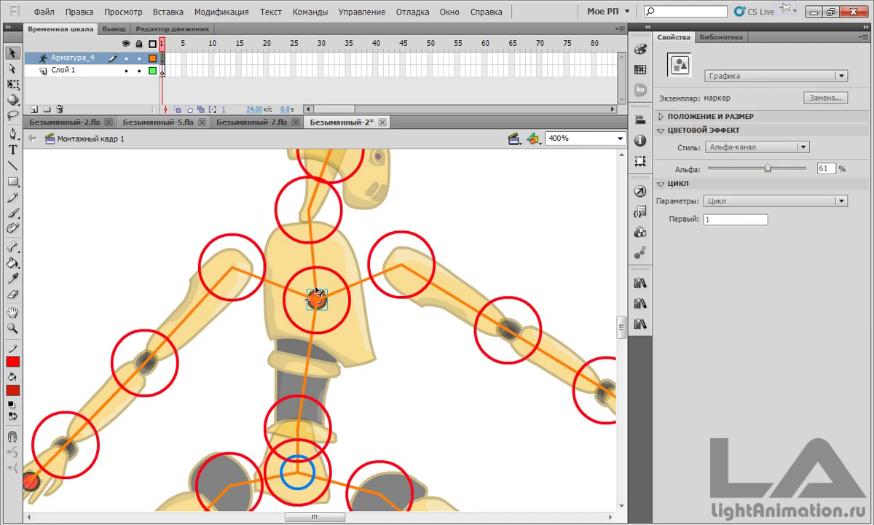
pyautogui.click(316, 281)
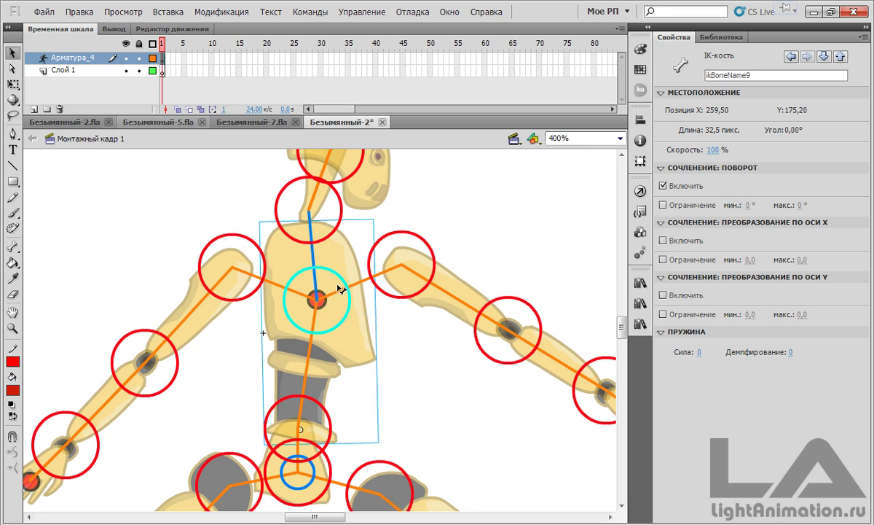
pyautogui.click(663, 186)
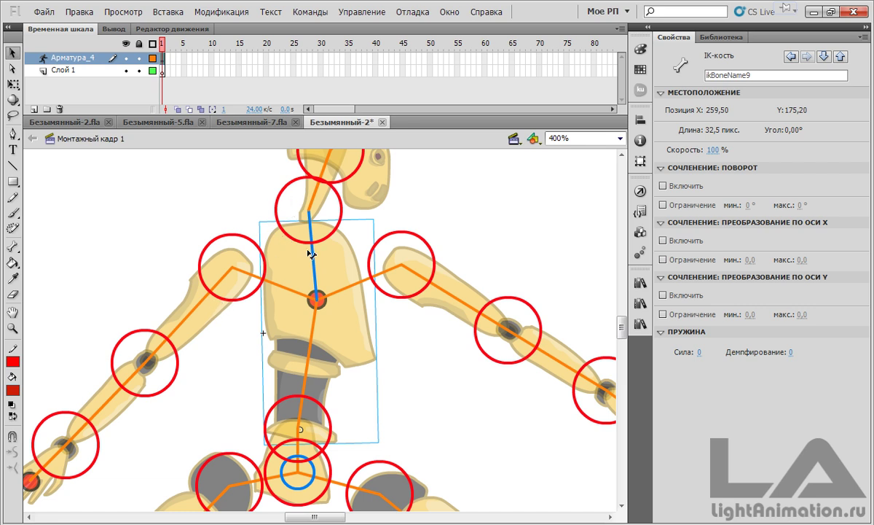
# Disable joint rotation for the short bone between the pelvis root and the waist
pyautogui.click(435, 377)
pyautogui.moveTo(434, 385); pyautogui.dragTo(452, 210)
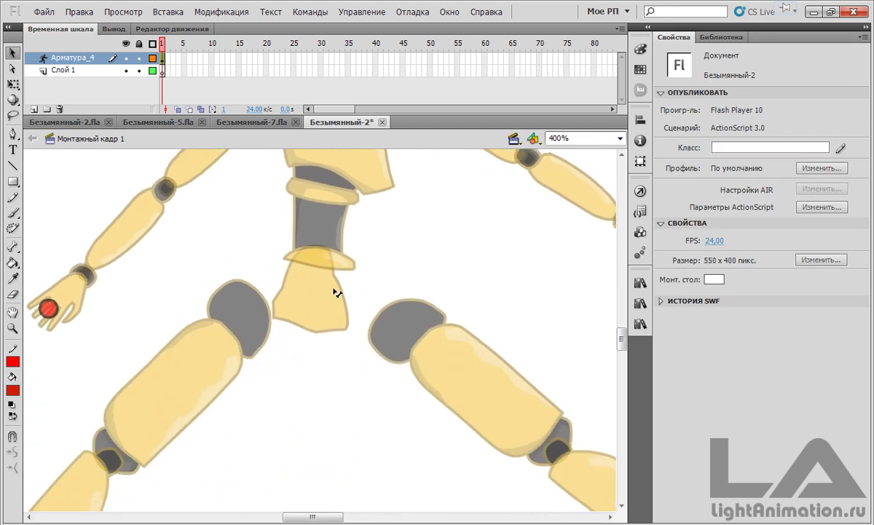
pyautogui.click(325, 297)
pyautogui.click(321, 285)
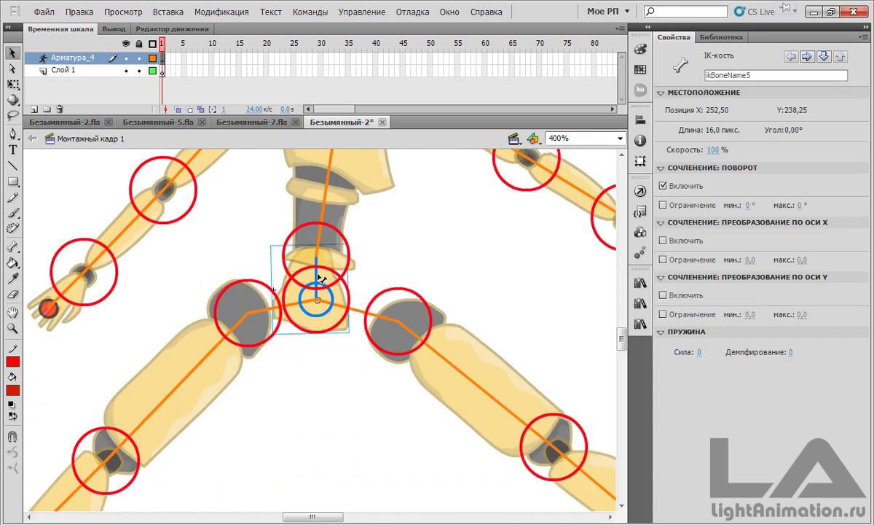
pyautogui.click(662, 186)
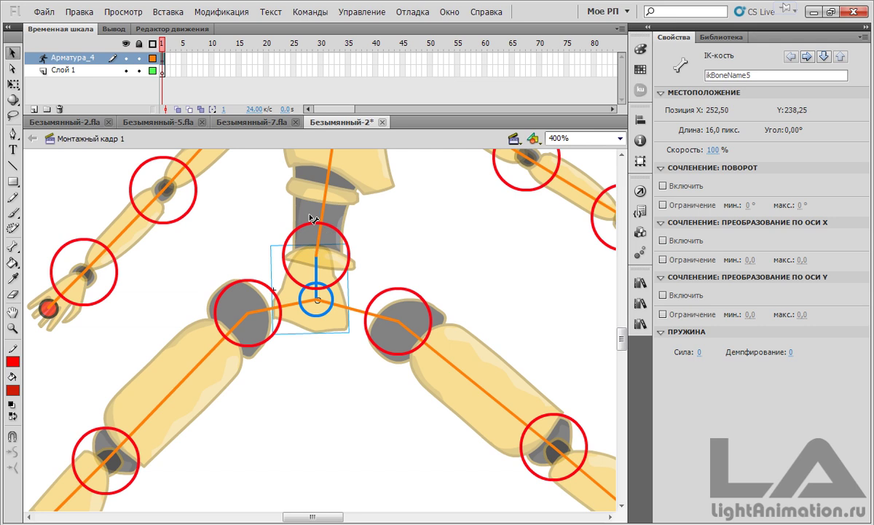
# Move the neck down so its lower end overlaps the top of the torso
pyautogui.click(430, 250)
pyautogui.press('space')
pyautogui.moveTo(435, 221); pyautogui.dragTo(467, 359)
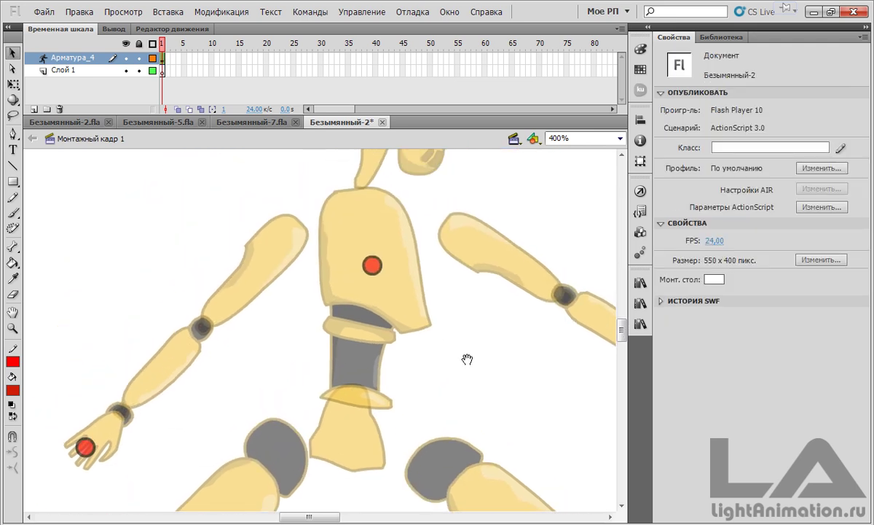
pyautogui.press('q')
pyautogui.moveTo(537, 210); pyautogui.dragTo(502, 368)
pyautogui.click(346, 313)
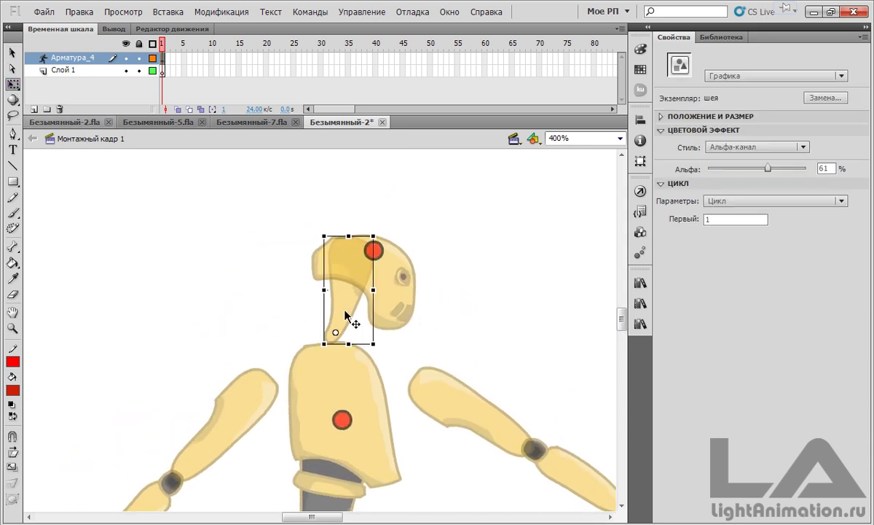
pyautogui.press('Down')
pyautogui.press('Down')
pyautogui.press('Down')
pyautogui.press('Down')
pyautogui.press('Down')
pyautogui.press('Down')
pyautogui.press('Down')
pyautogui.press('Down')
pyautogui.press('Down')
pyautogui.press('Down')
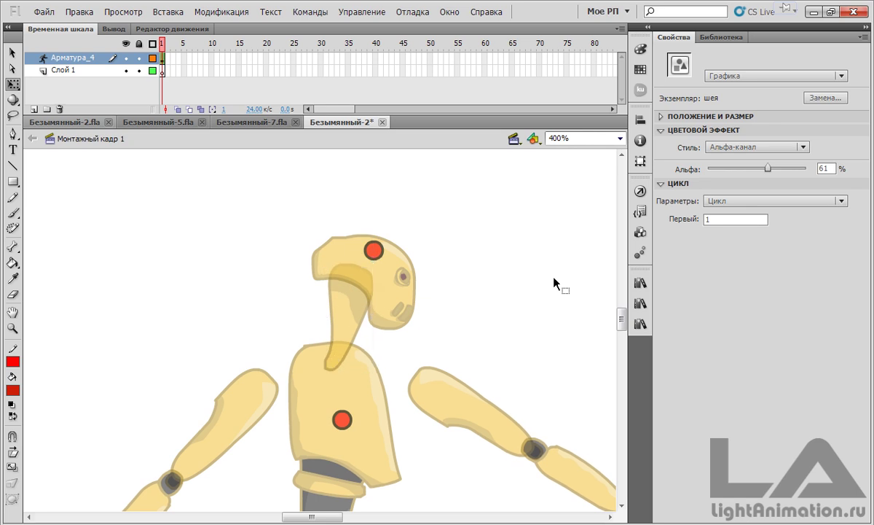
# Move the whole right arm with its hand marker onto the torso so its shoulder overlaps the base of the neck
pyautogui.click(554, 283)
pyautogui.moveTo(552, 286); pyautogui.dragTo(375, 180)
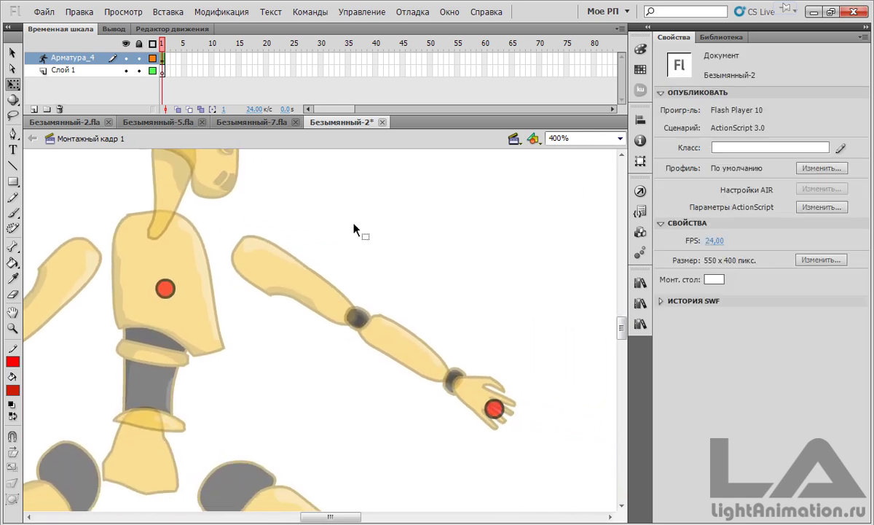
pyautogui.moveTo(290, 235); pyautogui.dragTo(564, 440)
pyautogui.hotkey('ctrl', 'z')
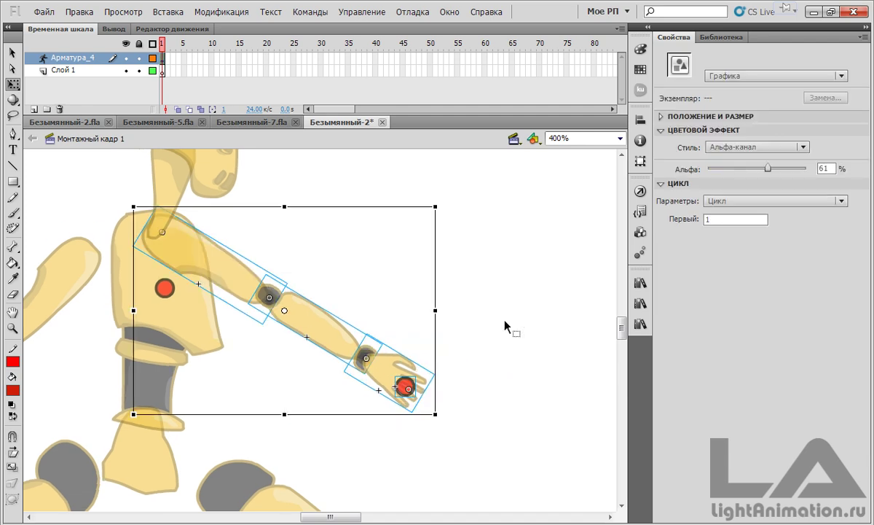
# Move the whole left arm with its hand marker onto the torso so both shoulders overlap
pyautogui.moveTo(381, 288); pyautogui.dragTo(660, 263)
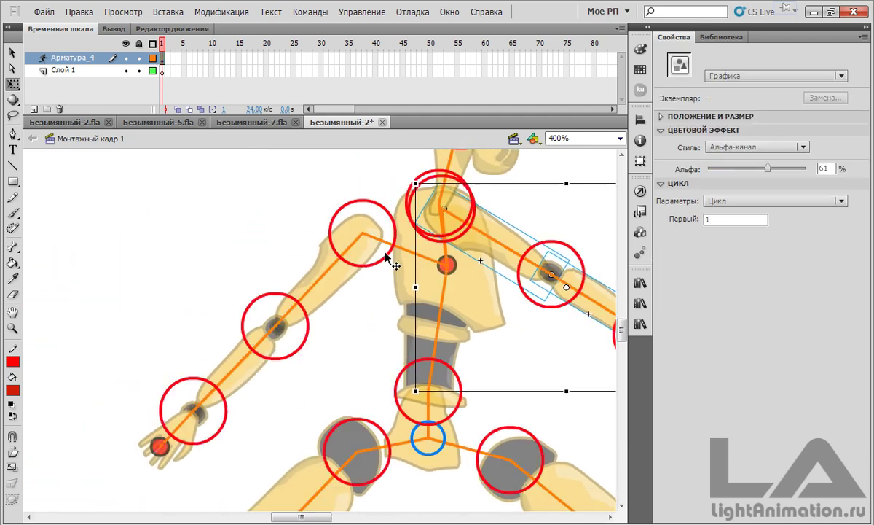
pyautogui.moveTo(122, 181); pyautogui.dragTo(232, 469)
pyautogui.keyDown('shift'); pyautogui.click(330, 290); pyautogui.keyUp('shift')
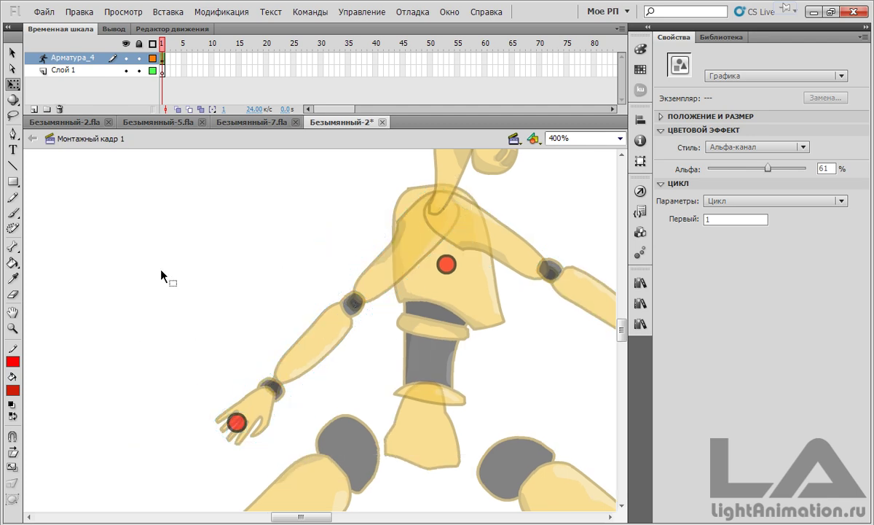
pyautogui.click(162, 271)
# Move the whole right leg with its foot marker up to the pelvis so the hip joint overlaps it
pyautogui.moveTo(560, 398); pyautogui.dragTo(283, 209)
pyautogui.hotkey('ctrl', '1')
pyautogui.moveTo(303, 297); pyautogui.dragTo(404, 394)
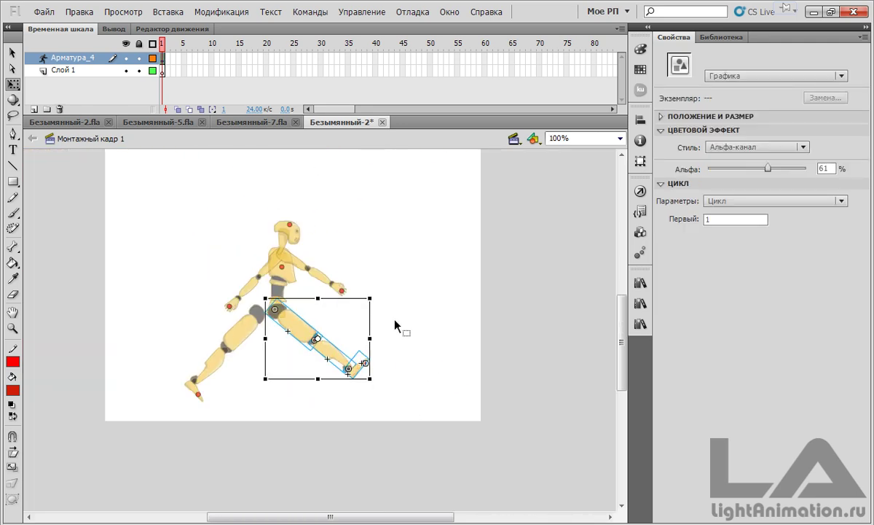
pyautogui.click(247, 408)
# Move the left thigh, shin, foot and foot marker together to the pelvis so both hip joints overlap
pyautogui.click(219, 350)
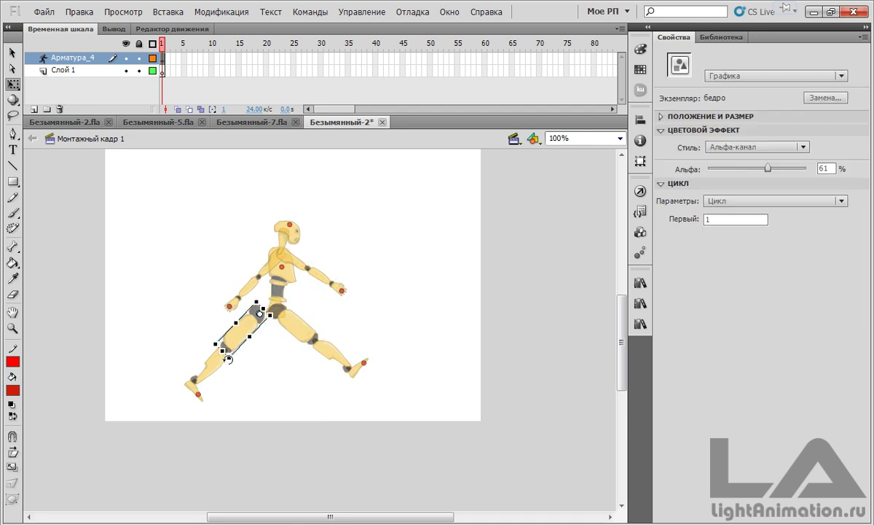
pyautogui.keyDown('shift'); pyautogui.click(215, 372); pyautogui.keyUp('shift')
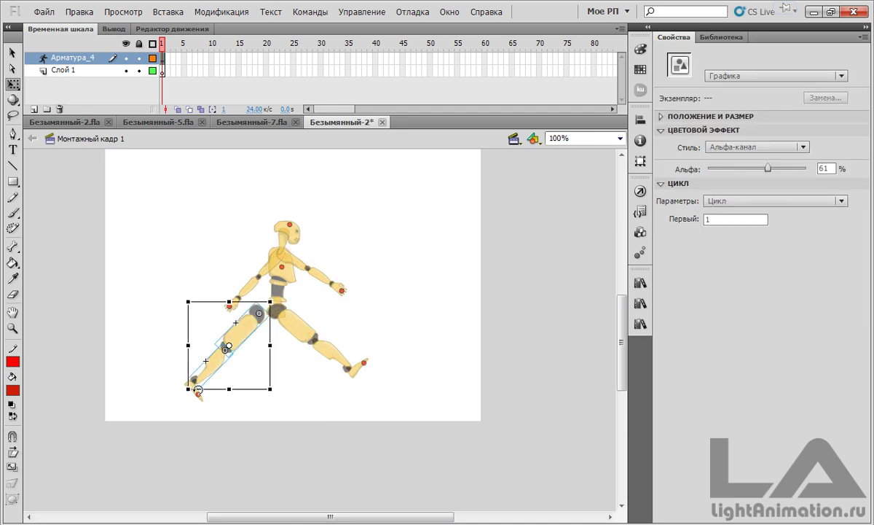
pyautogui.keyDown('ctrl'); pyautogui.click(247, 357); pyautogui.keyUp('ctrl')
pyautogui.moveTo(165, 313); pyautogui.dragTo(347, 454)
pyautogui.hotkey('shift', 'Right')
pyautogui.hotkey('shift', 'Right')
pyautogui.hotkey('shift', 'Right')
pyautogui.hotkey('shift', 'Right')
pyautogui.hotkey('shift', 'Right')
pyautogui.hotkey('shift', 'Right')
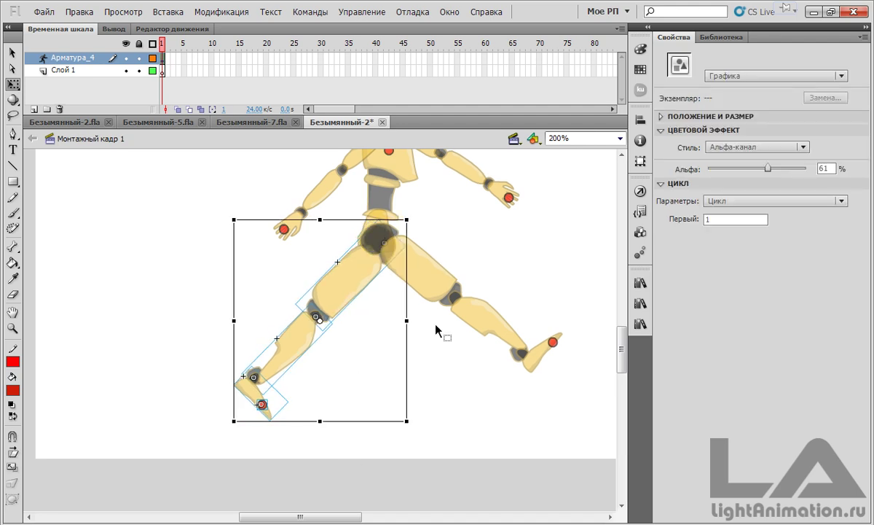
pyautogui.click(523, 283)
# Enable the rotation constraint on the head bone and swing the head to test its range
pyautogui.moveTo(537, 220); pyautogui.dragTo(541, 333)
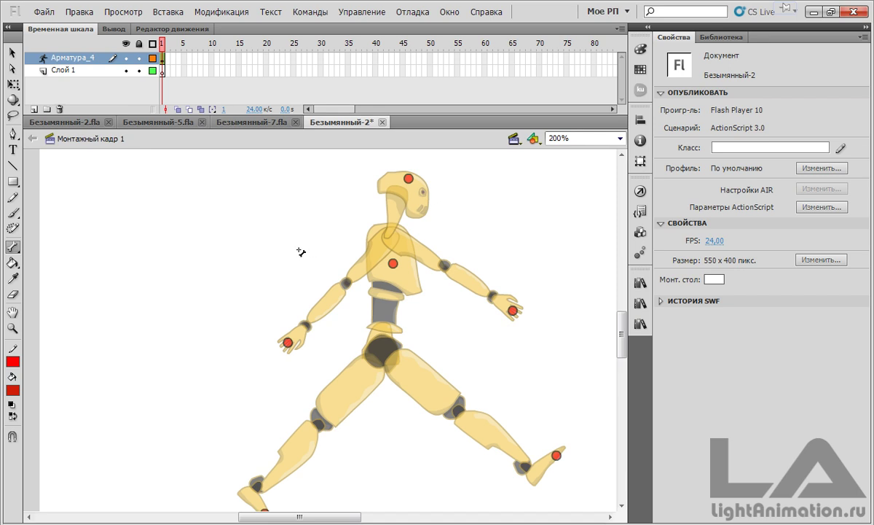
pyautogui.keyDown('ctrl'); pyautogui.click(400, 209); pyautogui.keyUp('ctrl')
pyautogui.click(304, 260)
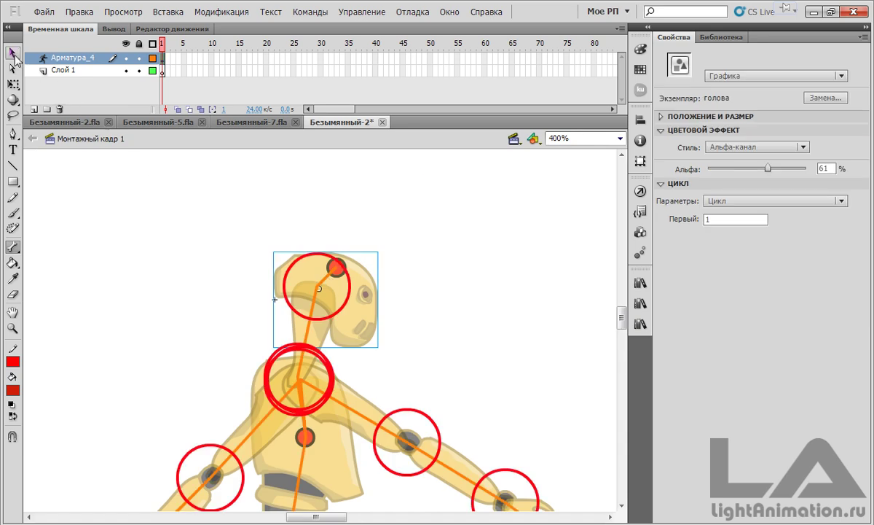
pyautogui.click(13, 55)
pyautogui.click(328, 280)
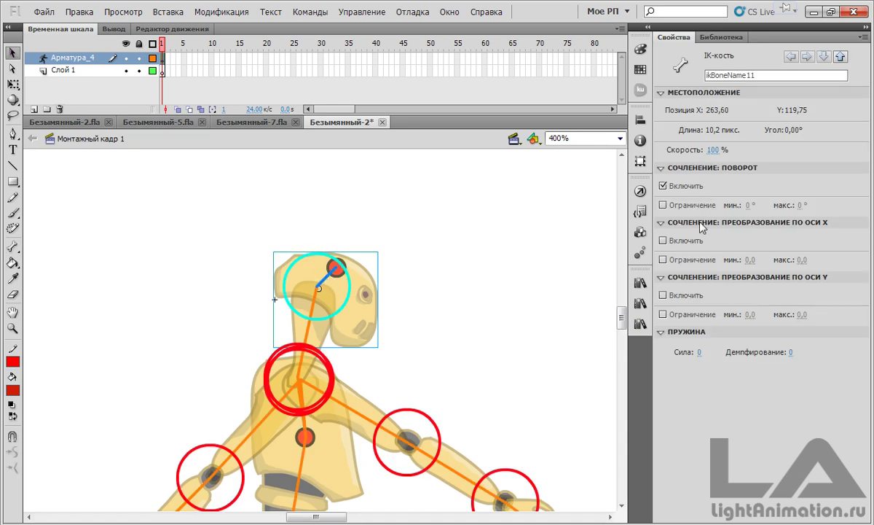
pyautogui.click(663, 205)
pyautogui.moveTo(344, 303); pyautogui.dragTo(367, 333)
pyautogui.click(367, 333)
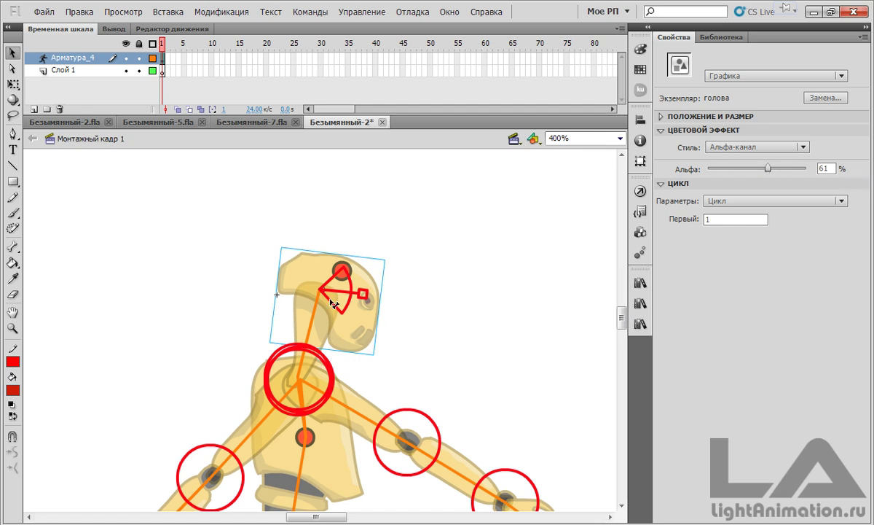
# Reduce the head bone's maximum rotation angle to narrow its downward range
pyautogui.click(333, 281)
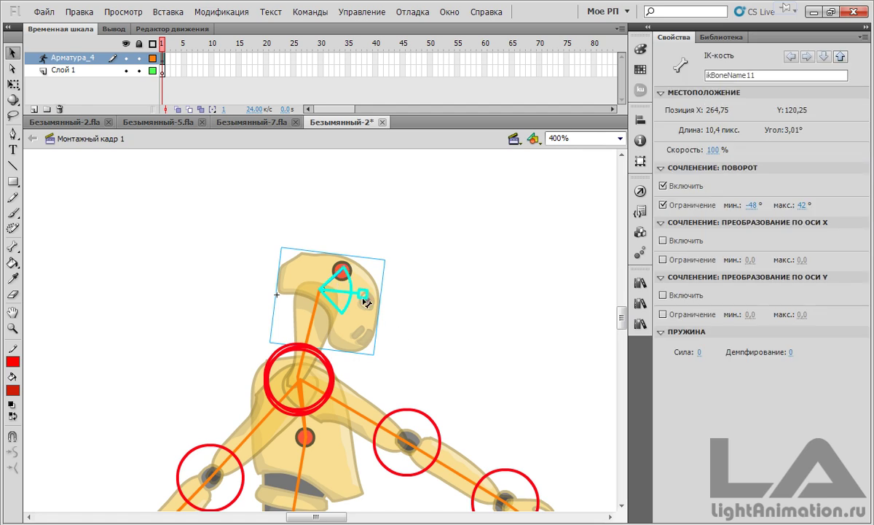
pyautogui.click(801, 206)
pyautogui.moveTo(801, 206); pyautogui.dragTo(789, 204)
pyautogui.click(442, 298)
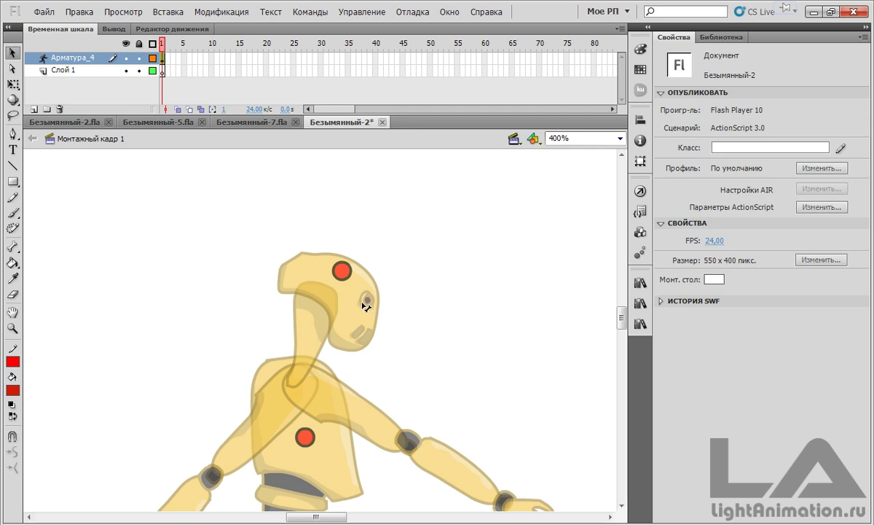
pyautogui.click(366, 306)
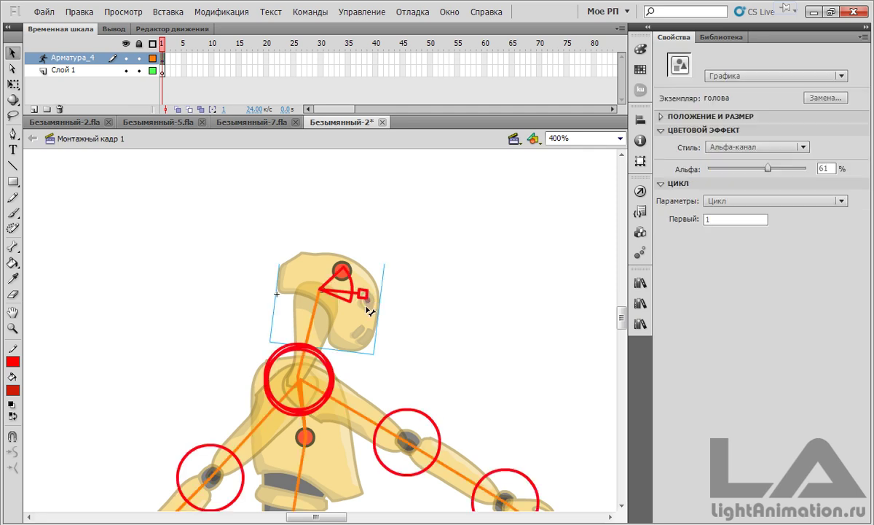
# Enable the rotation constraint on the neck bone with a minimum of -15° and a maximum of 18°
pyautogui.click(316, 322)
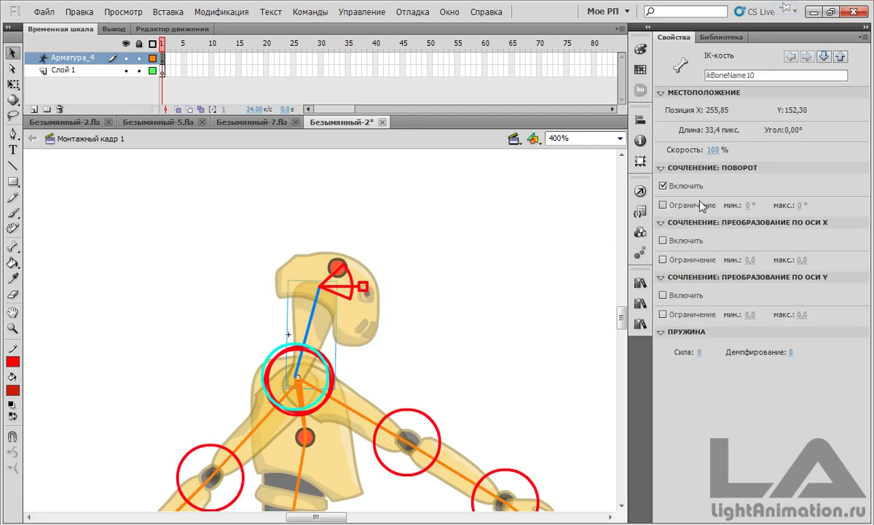
pyautogui.click(663, 205)
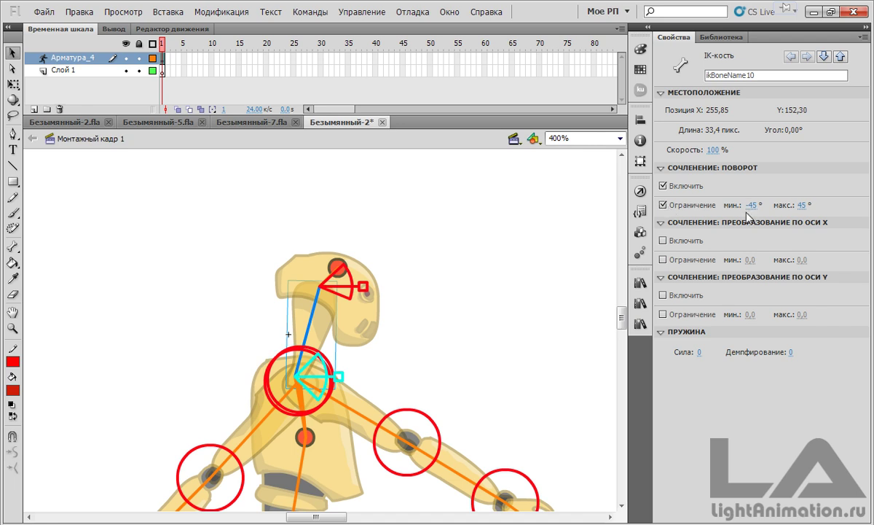
pyautogui.moveTo(750, 205); pyautogui.dragTo(788, 206)
# Swing the neck back and forth to test its rotation limits, and undo the test poses
pyautogui.moveTo(317, 310)
pyautogui.mouseDown()
pyautogui.moveTo(322, 305)
pyautogui.moveTo(295, 301)
pyautogui.moveTo(278, 305)
pyautogui.moveTo(302, 306)
pyautogui.moveTo(336, 277)
pyautogui.moveTo(304, 308)
pyautogui.moveTo(316, 312)
pyautogui.moveTo(307, 308)
pyautogui.mouseUp()
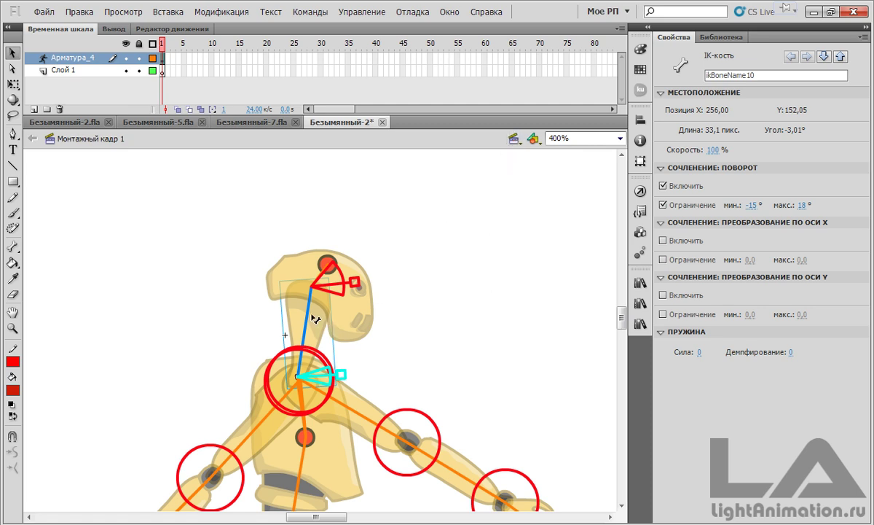
pyautogui.moveTo(312, 309); pyautogui.dragTo(312, 309)
pyautogui.click(427, 344)
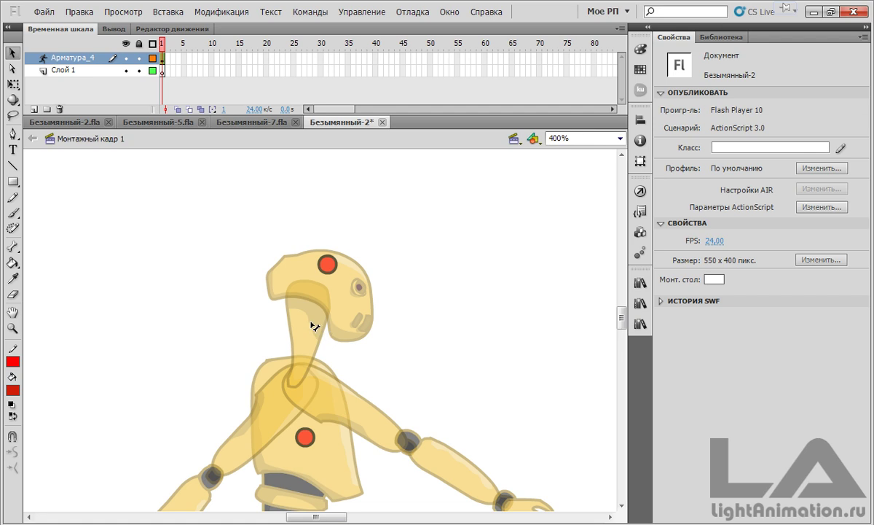
pyautogui.click(307, 313)
pyautogui.click(312, 312)
pyautogui.moveTo(313, 312); pyautogui.dragTo(296, 329)
pyautogui.hotkey('ctrl', 'z')
# Select the upper-arm bone of the rear arm and raise the arm backward to its rear limit, slightly below horizontal
pyautogui.moveTo(391, 372); pyautogui.dragTo(399, 295)
pyautogui.click(400, 298)
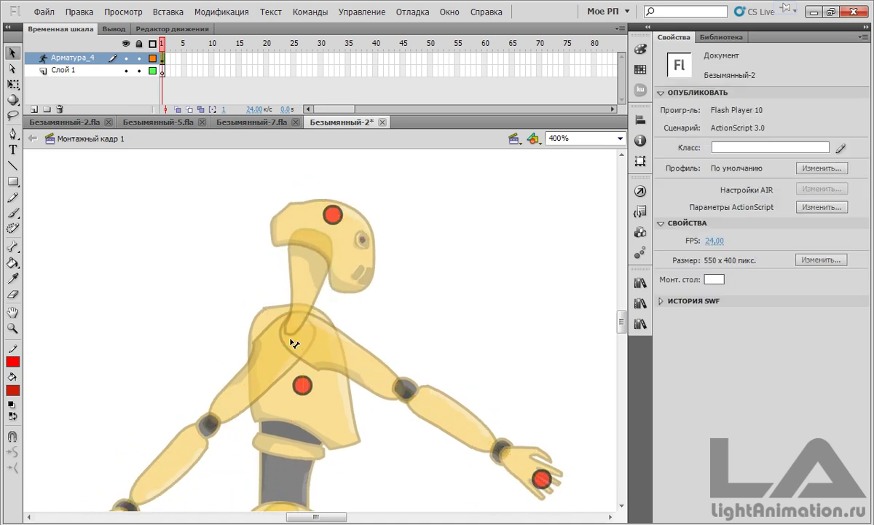
pyautogui.click(269, 362)
pyautogui.click(269, 370)
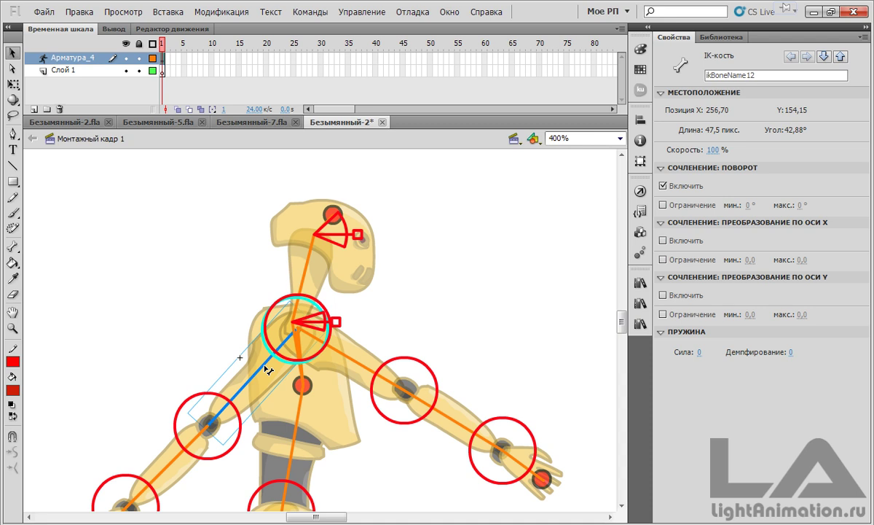
pyautogui.moveTo(245, 391); pyautogui.dragTo(215, 337)
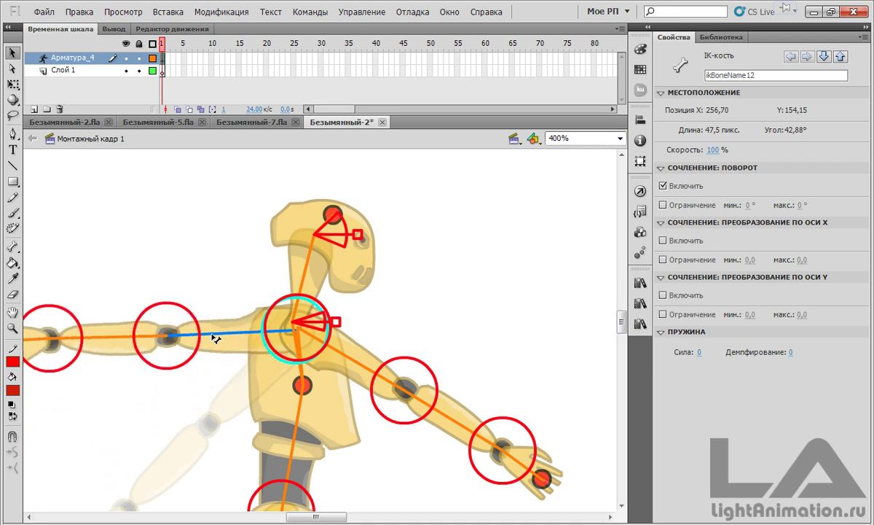
pyautogui.moveTo(214, 337); pyautogui.dragTo(217, 355)
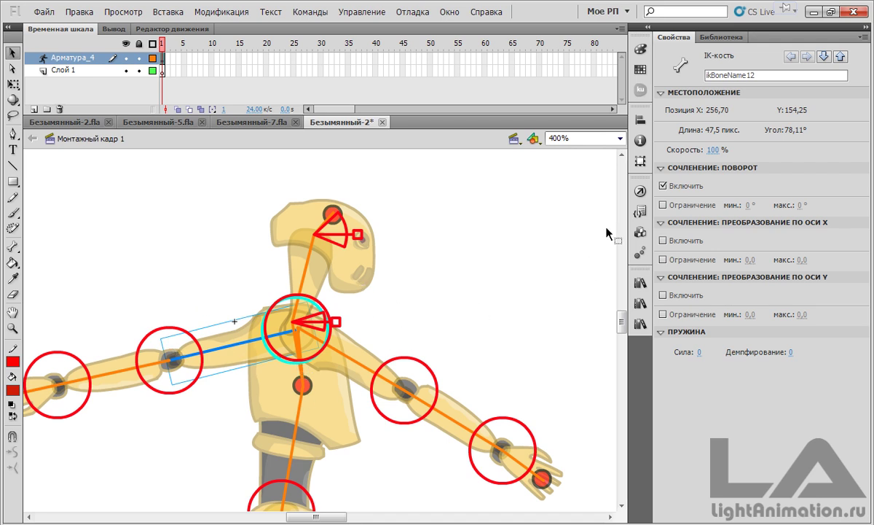
# Enable the rotation constraint on the rear upper-arm bone with a maximum of 0° and swing the arm down to test it
pyautogui.click(662, 205)
pyautogui.click(801, 205)
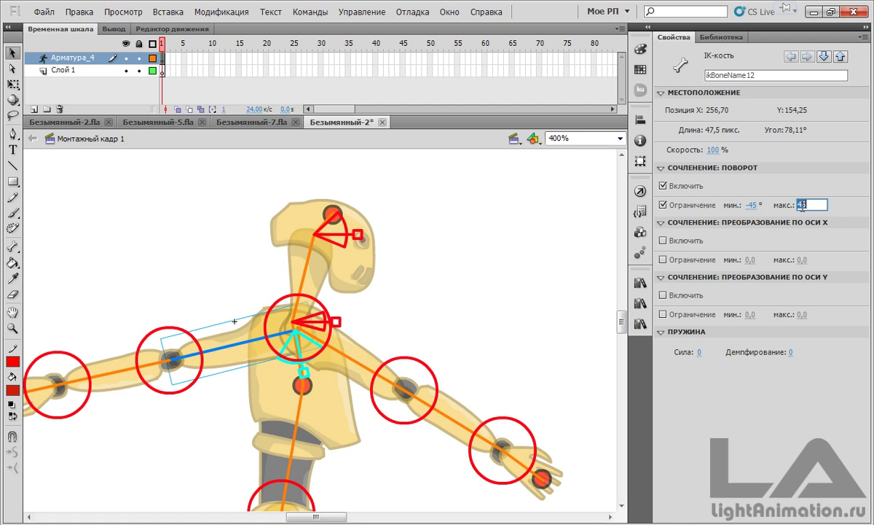
pyautogui.write('0')
pyautogui.press('Return')
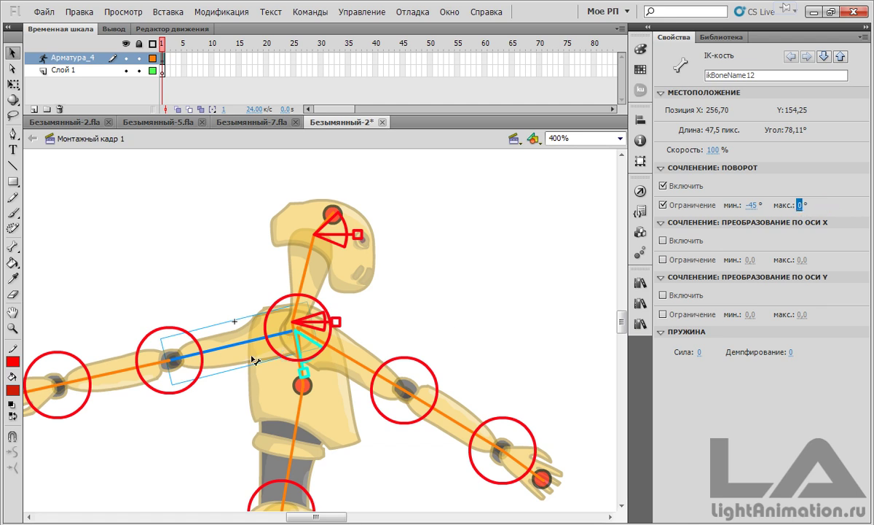
pyautogui.click(219, 354)
pyautogui.moveTo(206, 324); pyautogui.dragTo(298, 380)
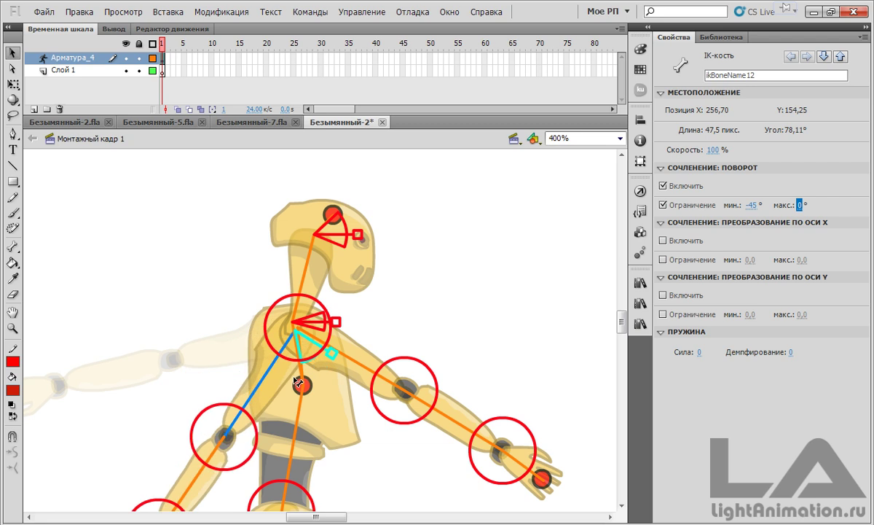
pyautogui.click(274, 380)
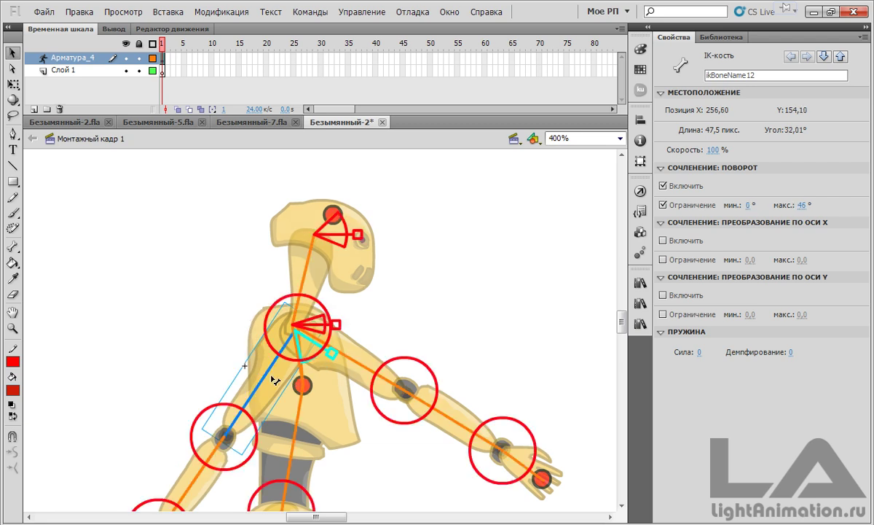
# Extend the rear upper-arm bone's minimum rotation limit and swing the arm forward in front of the body
pyautogui.click(748, 205)
pyautogui.press('Return')
pyautogui.moveTo(253, 403); pyautogui.dragTo(362, 359)
# Set the rear upper-arm bone's minimum rotation to 0° at the forward pose and swing the arm back to test the full range
pyautogui.click(746, 204)
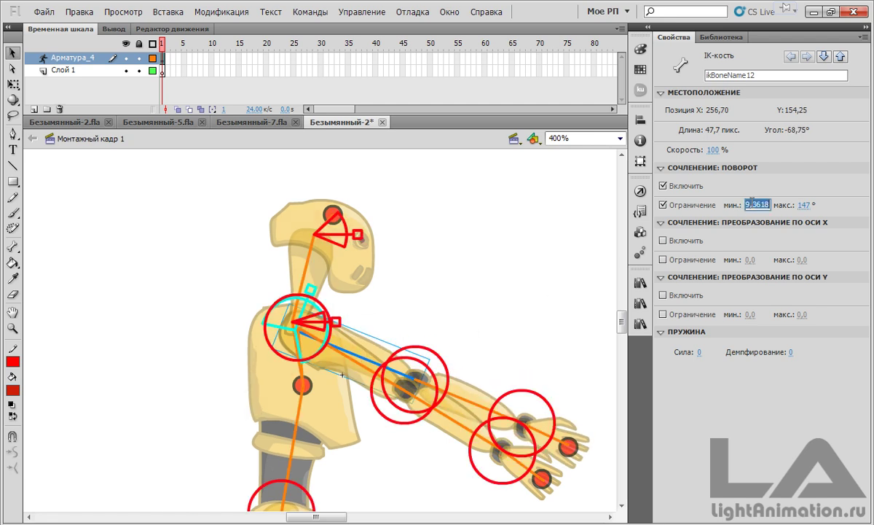
pyautogui.write('0')
pyautogui.press('Return')
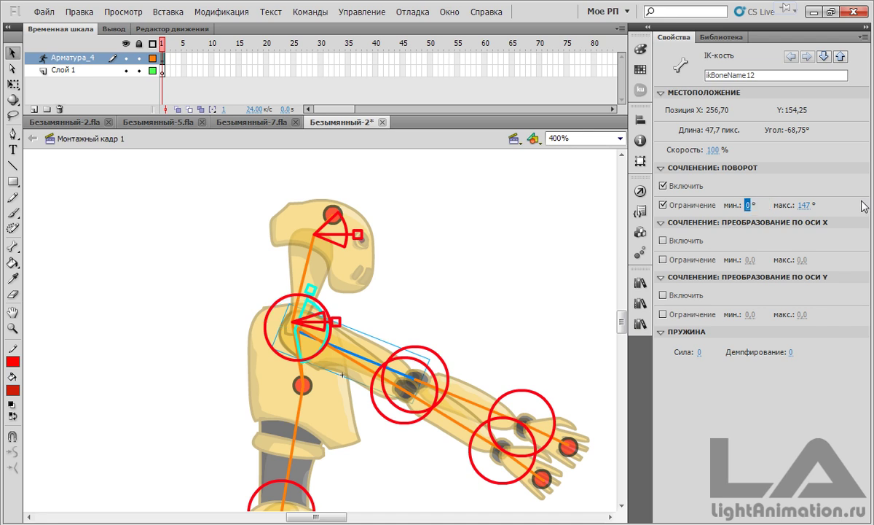
pyautogui.moveTo(368, 361); pyautogui.dragTo(199, 331)
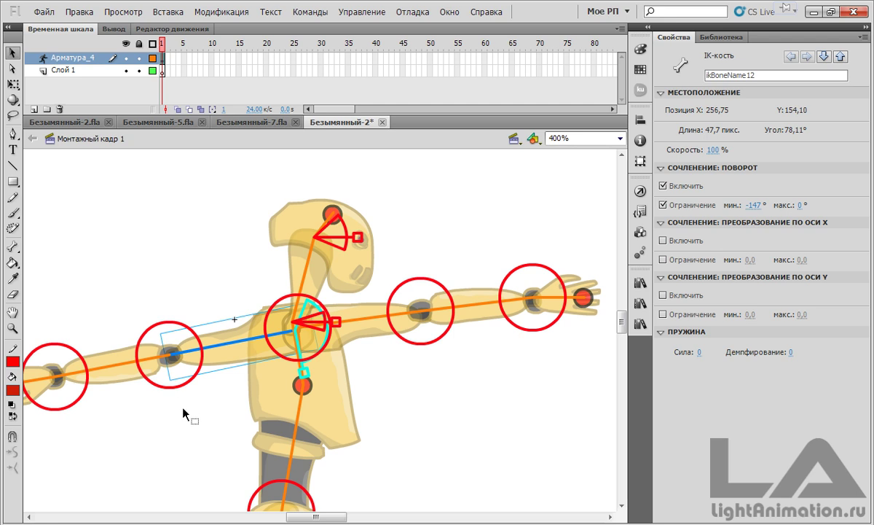
# Straighten the rear forearm and enable the rotation constraint on its bone with a maximum of 0°
pyautogui.moveTo(176, 412); pyautogui.dragTo(279, 375)
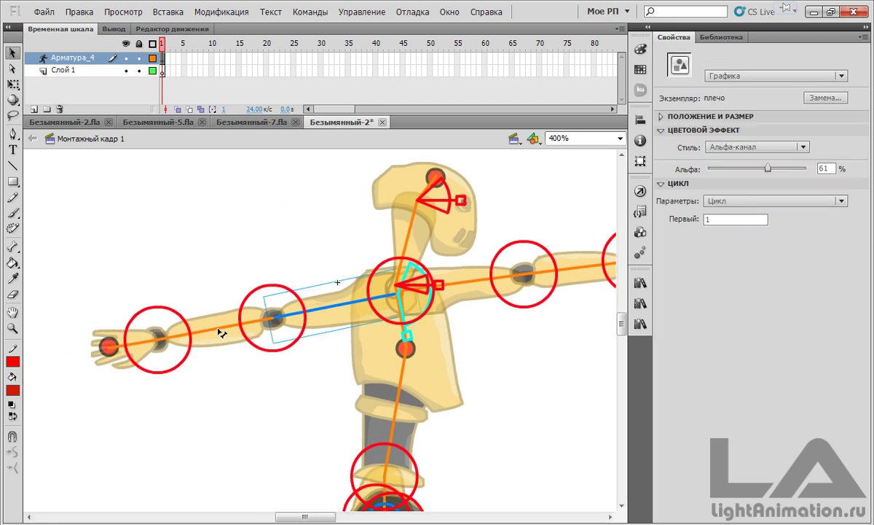
pyautogui.click(220, 333)
pyautogui.click(215, 334)
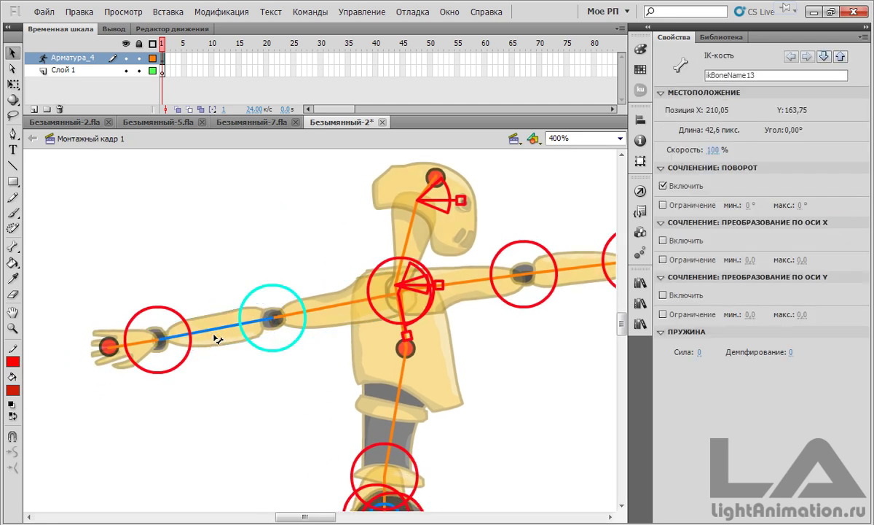
pyautogui.moveTo(220, 341); pyautogui.dragTo(184, 344)
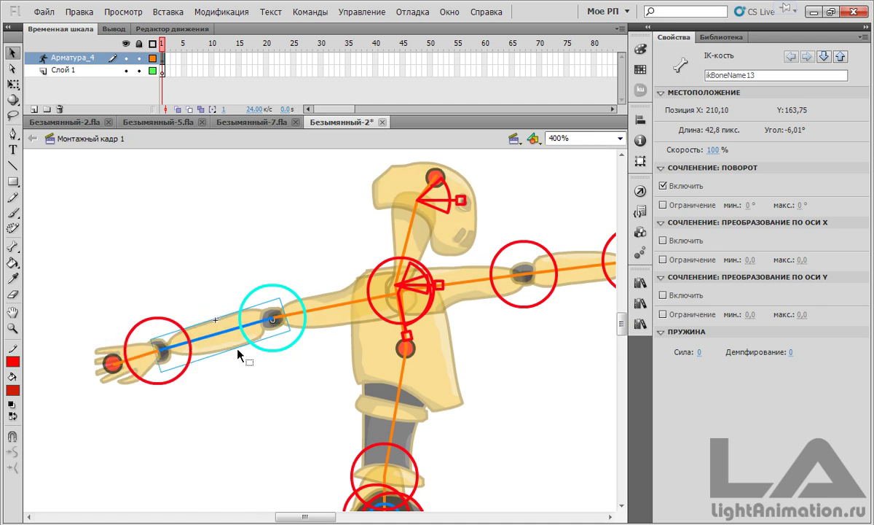
pyautogui.click(662, 205)
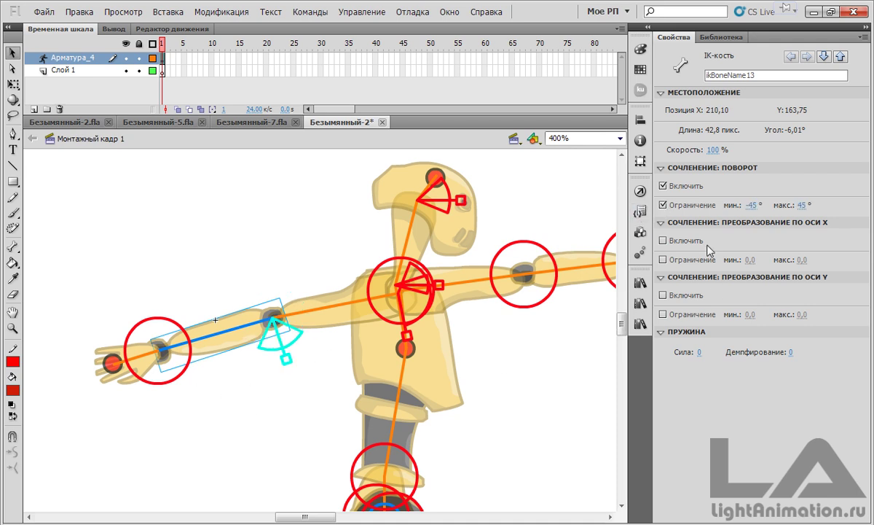
pyautogui.click(802, 204)
pyautogui.write('0')
pyautogui.press('Return')
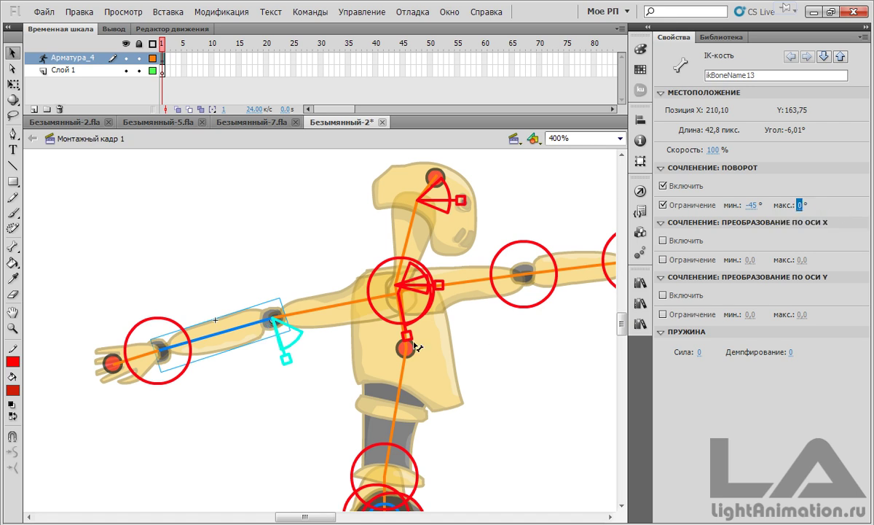
# Bend the rear forearm downward to its current limit and set the bone's minimum rotation to -50°
pyautogui.moveTo(213, 342); pyautogui.dragTo(256, 351)
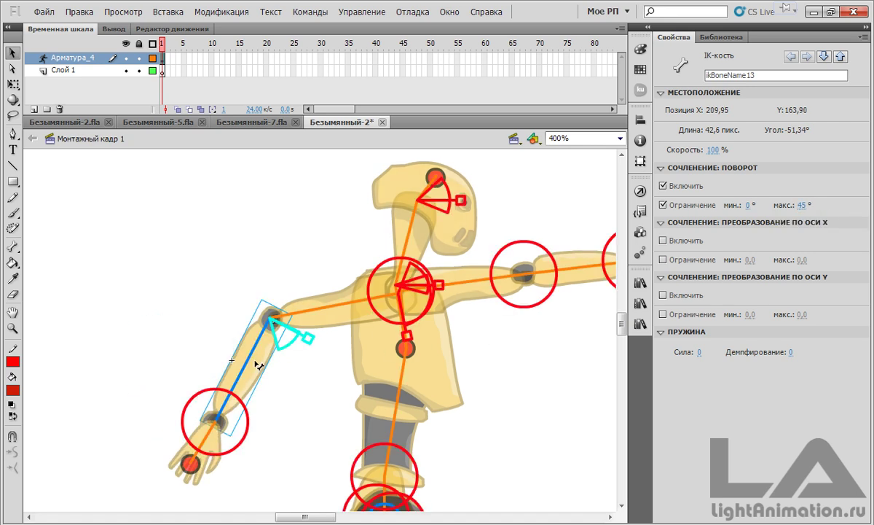
pyautogui.click(751, 207)
pyautogui.write('-50')
pyautogui.press('Return')
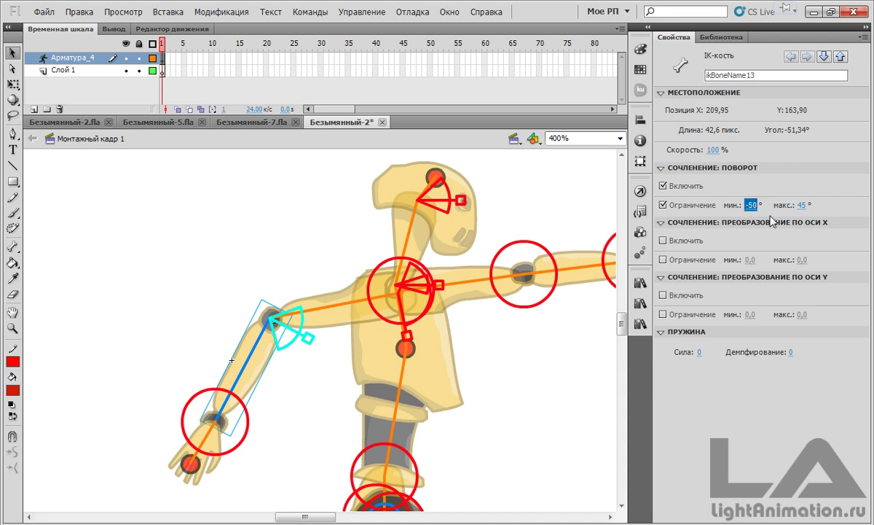
# Bend the rear forearm further inward, set its minimum rotation to -50° from that pose, and swing it folded and straight to test
pyautogui.moveTo(242, 381); pyautogui.dragTo(293, 390)
pyautogui.click(747, 205)
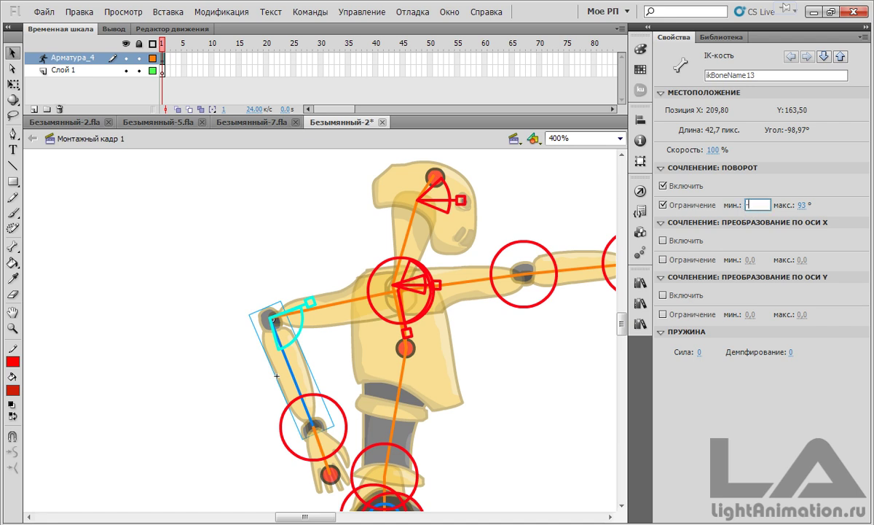
pyautogui.write('-50')
pyautogui.press('Return')
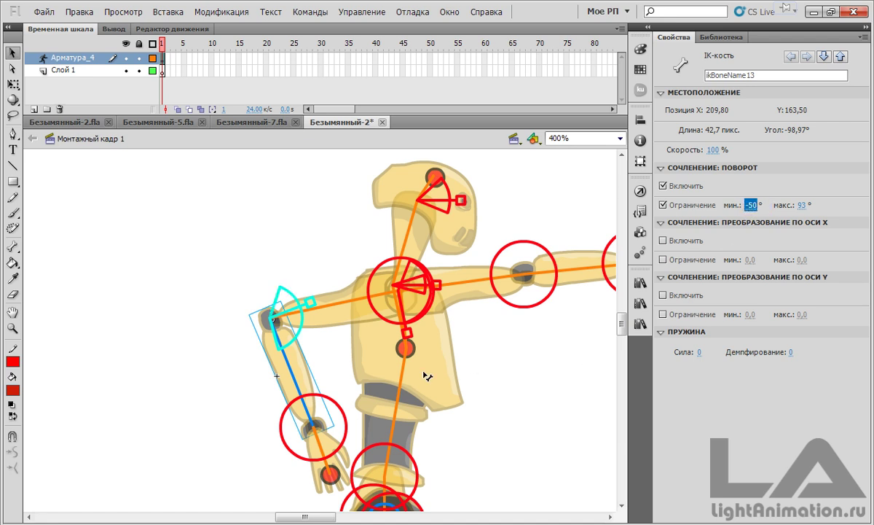
pyautogui.moveTo(305, 382); pyautogui.dragTo(324, 312)
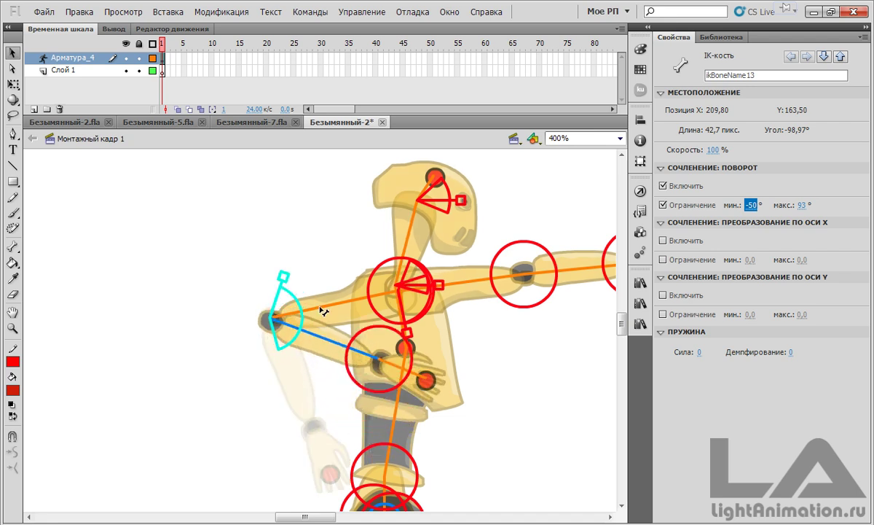
pyautogui.moveTo(321, 310); pyautogui.dragTo(190, 316)
# Enable the rotation constraint on the rear hand bone with limits of -45° and 45°, and swing the hand to test it
pyautogui.click(149, 357)
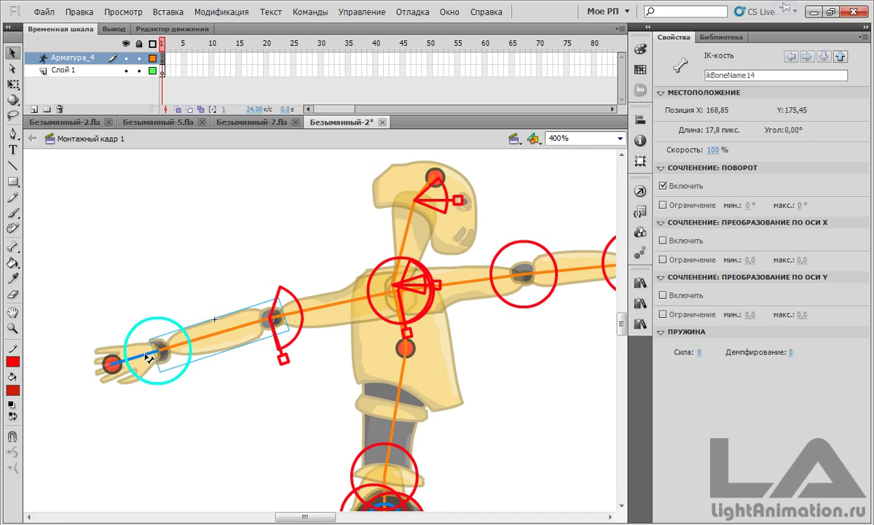
pyautogui.click(662, 205)
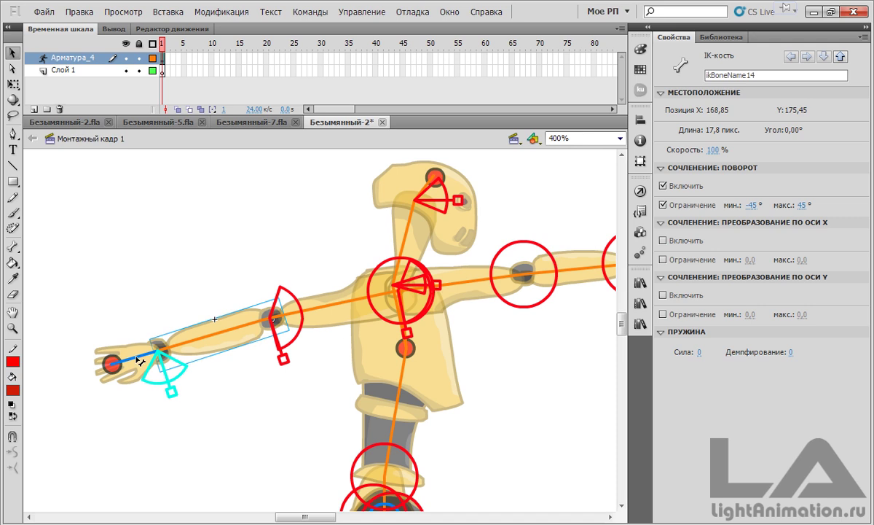
pyautogui.moveTo(123, 346); pyautogui.dragTo(109, 375)
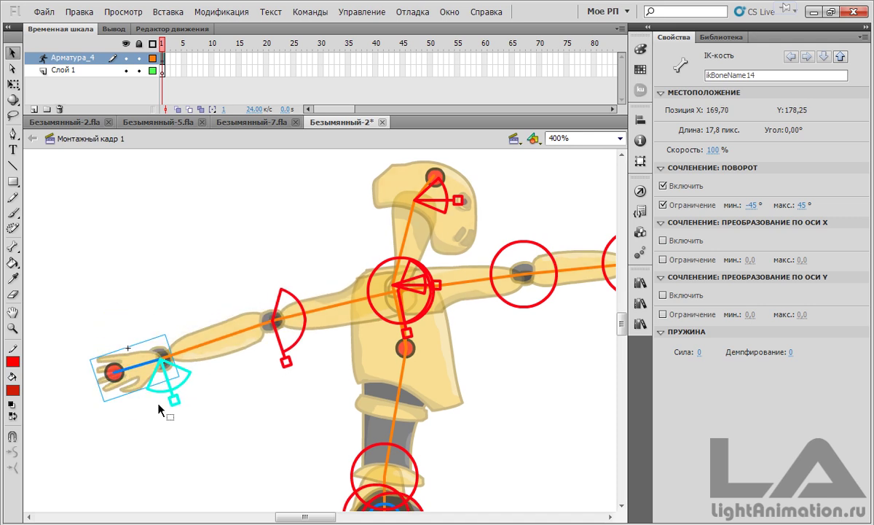
# Examine the joints of the arms, torso and legs, and select the front shin to inspect the armature's rotation constraints
pyautogui.moveTo(559, 343); pyautogui.dragTo(483, 264)
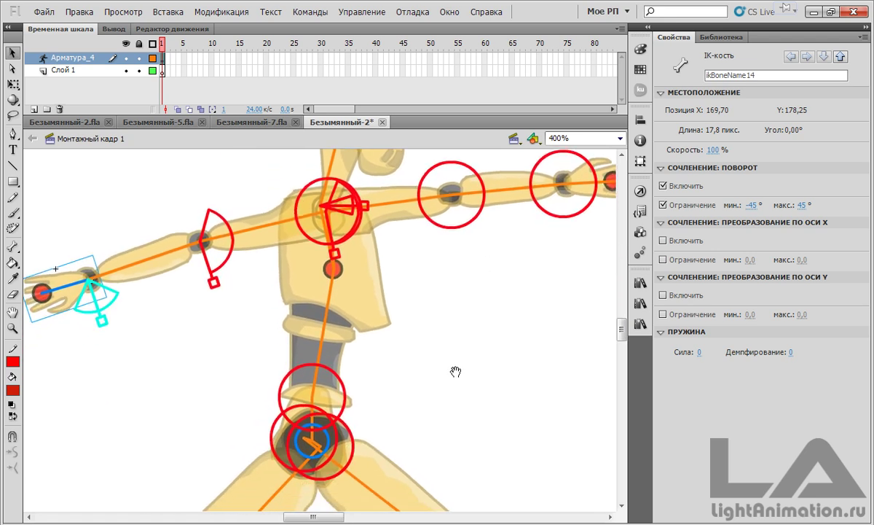
pyautogui.moveTo(455, 373); pyautogui.dragTo(474, 336)
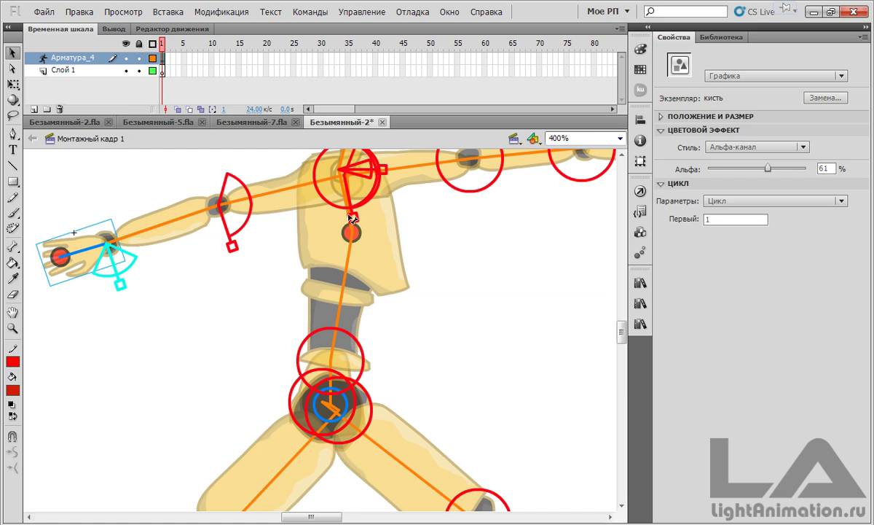
pyautogui.moveTo(478, 256); pyautogui.dragTo(452, 328)
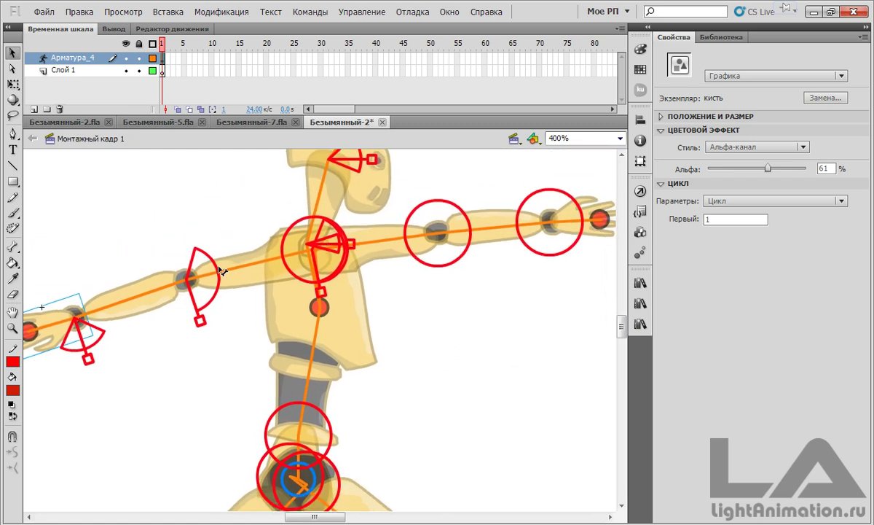
pyautogui.moveTo(452, 385); pyautogui.dragTo(454, 348)
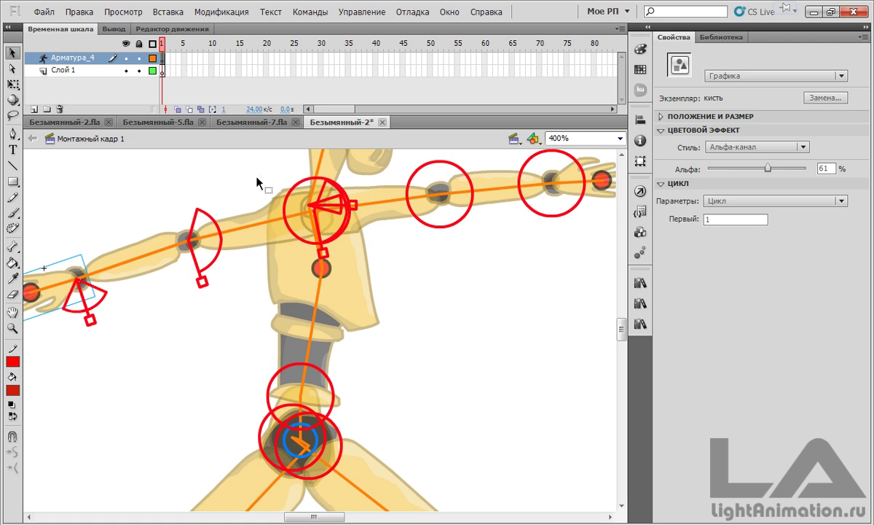
pyautogui.moveTo(498, 283); pyautogui.dragTo(503, 258)
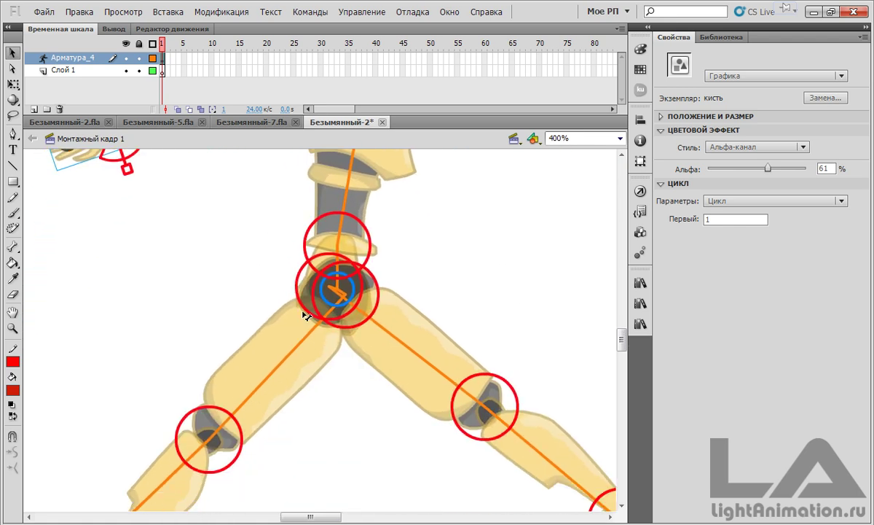
pyautogui.moveTo(491, 226); pyautogui.dragTo(432, 385)
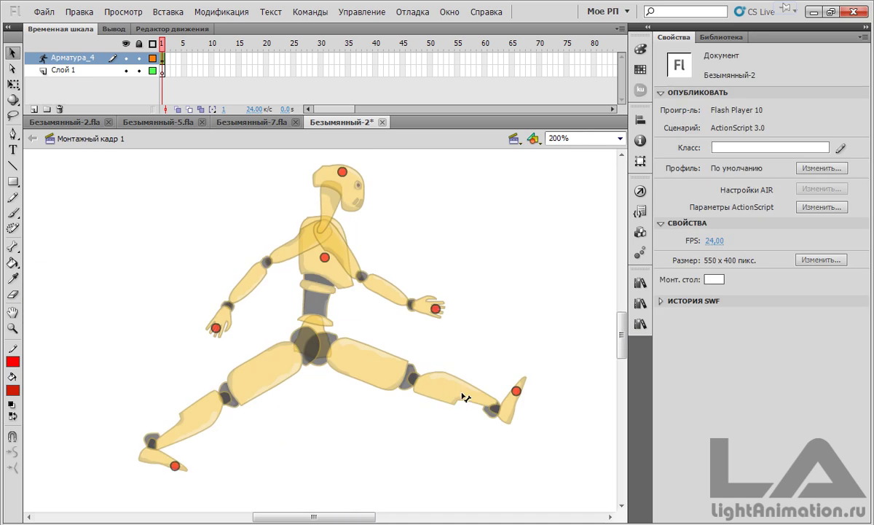
pyautogui.click(437, 373)
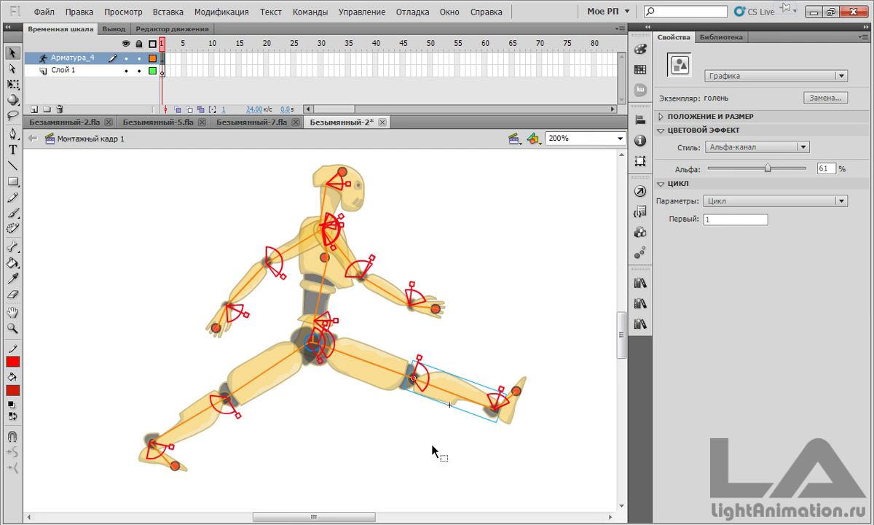
# Show the document's library and extend the Арматура_4 layer to frame 10
pyautogui.hotkey('ctrl', 'l')
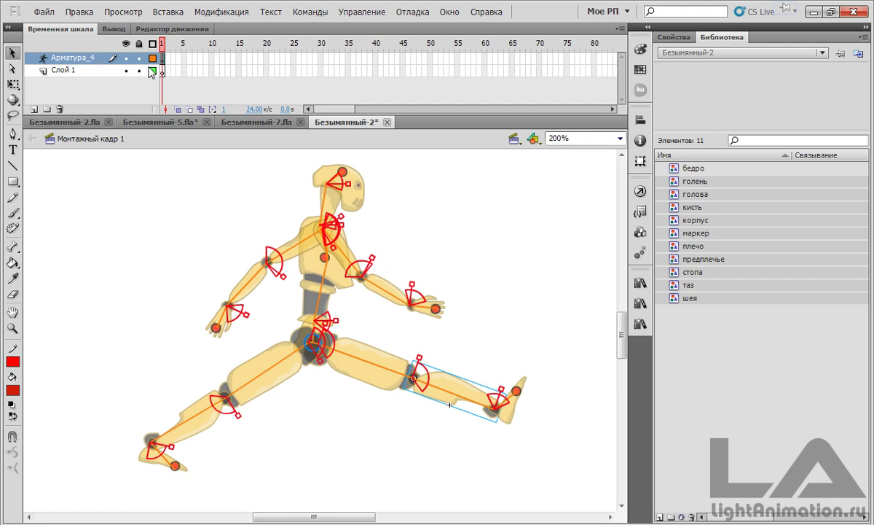
pyautogui.click(211, 59)
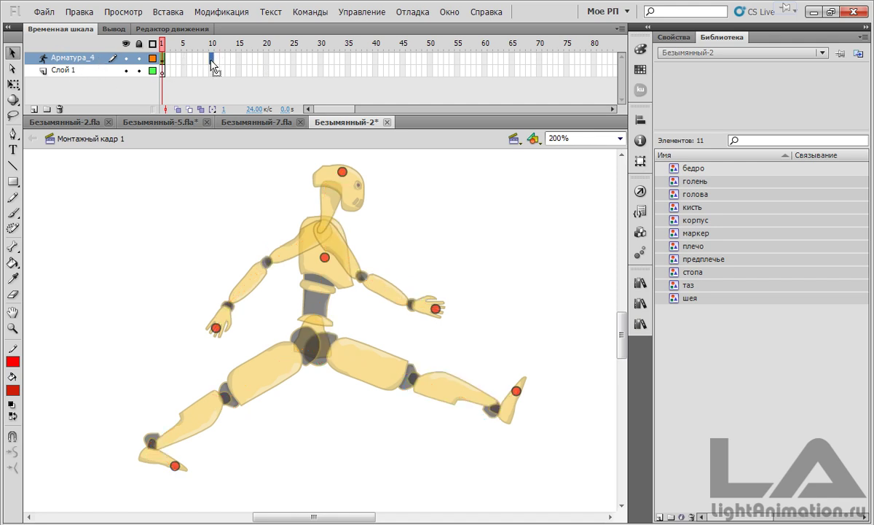
pyautogui.press('F5')
# Delete the empty layer Слой 1 and return the playhead to frame 1
pyautogui.click(73, 71)
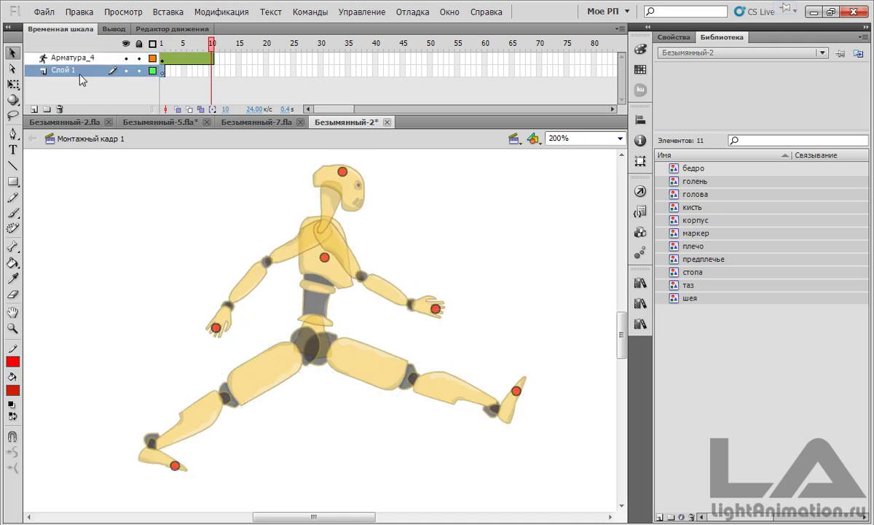
pyautogui.click(62, 108)
pyautogui.click(189, 49)
pyautogui.moveTo(188, 49); pyautogui.dragTo(161, 49)
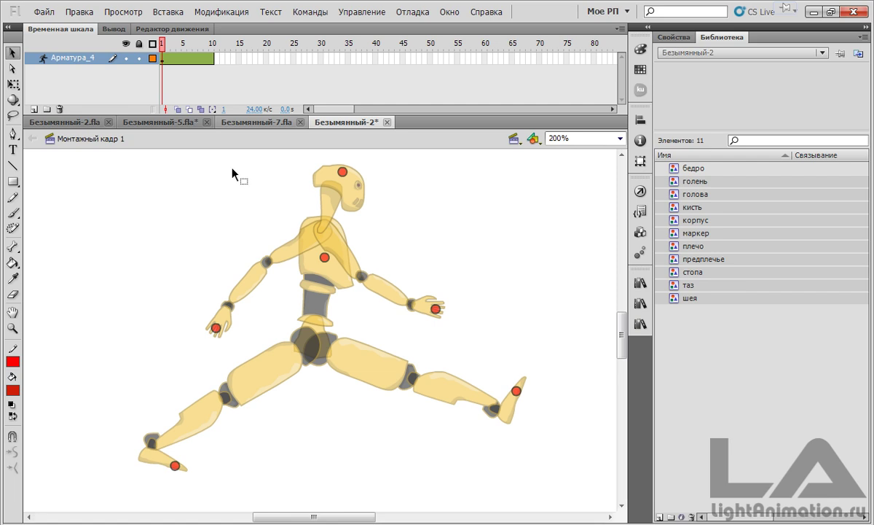
# Show the rulers and place a horizontal guide across the stage at the height of the mannequin's rear foot
pyautogui.click(122, 11)
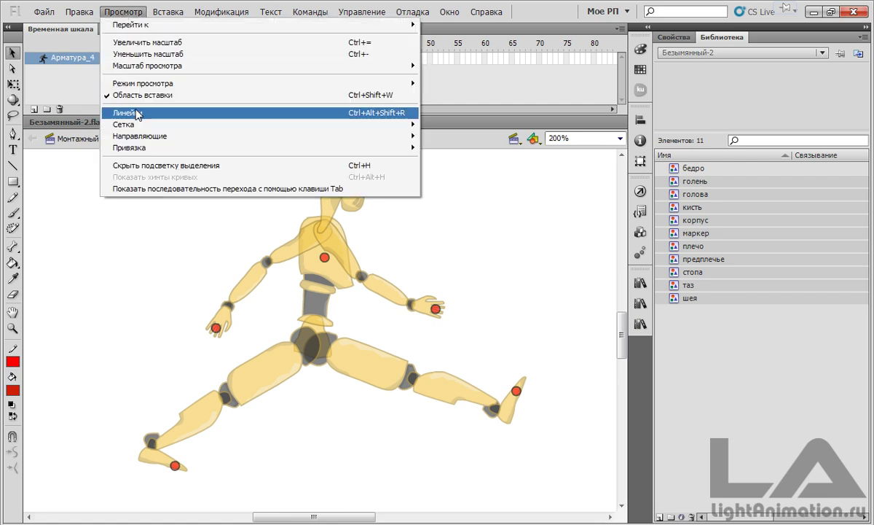
pyautogui.click(139, 114)
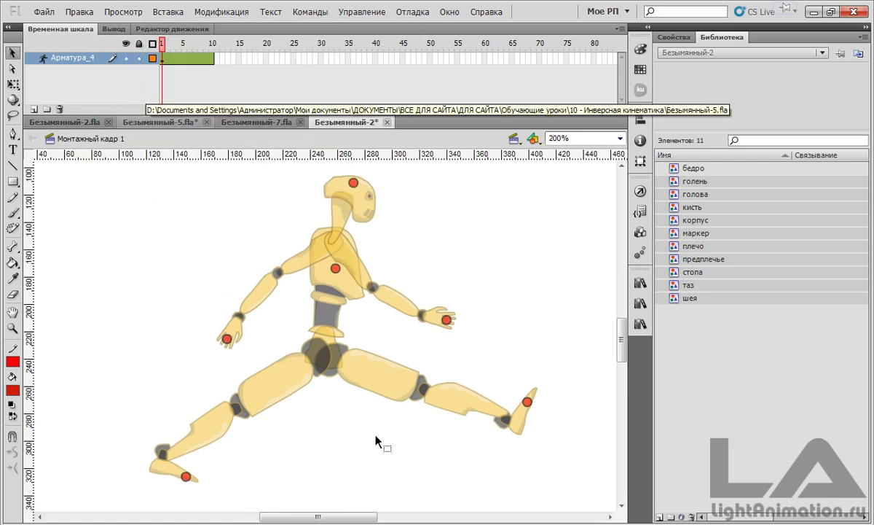
pyautogui.keyDown('ctrl'); pyautogui.keyDown('shift'); pyautogui.click(380, 422); pyautogui.keyUp('shift'); pyautogui.keyUp('ctrl')
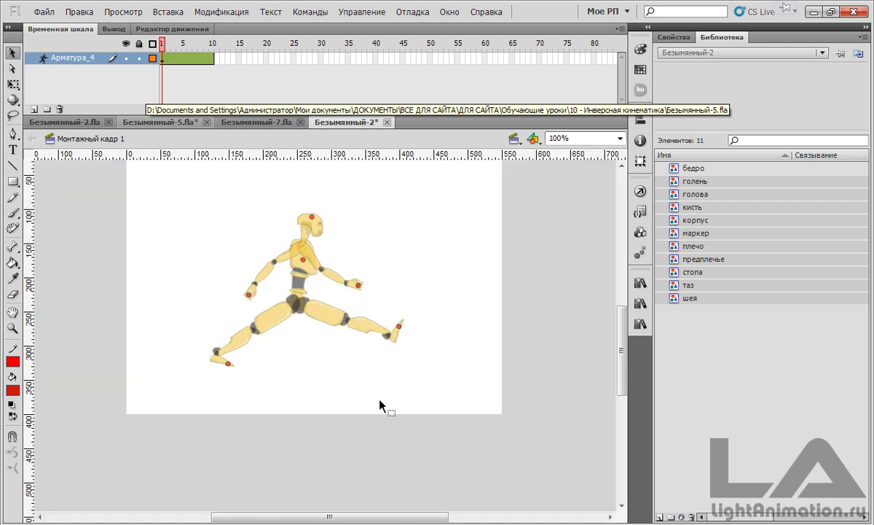
pyautogui.moveTo(284, 159); pyautogui.dragTo(306, 357)
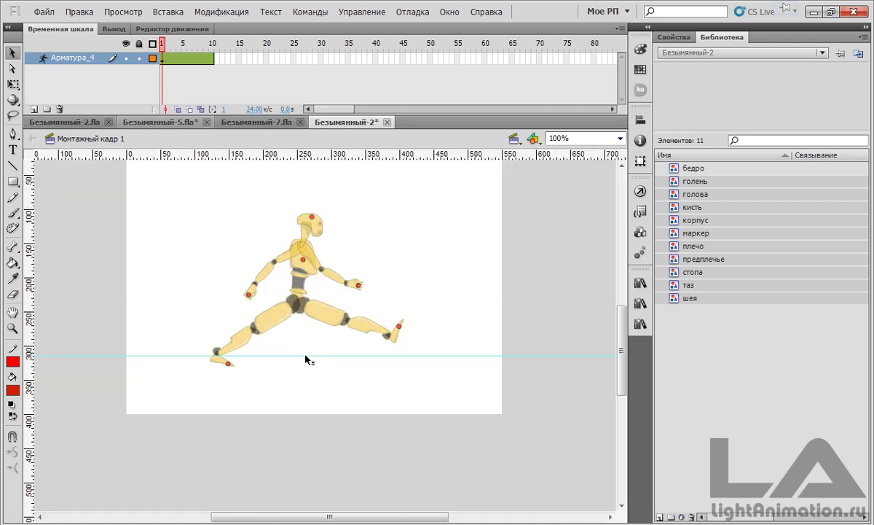
# Pose both mannequin legs downward into a walking stride, with the feet closer together
pyautogui.press('space')
pyautogui.moveTo(383, 255); pyautogui.dragTo(394, 306)
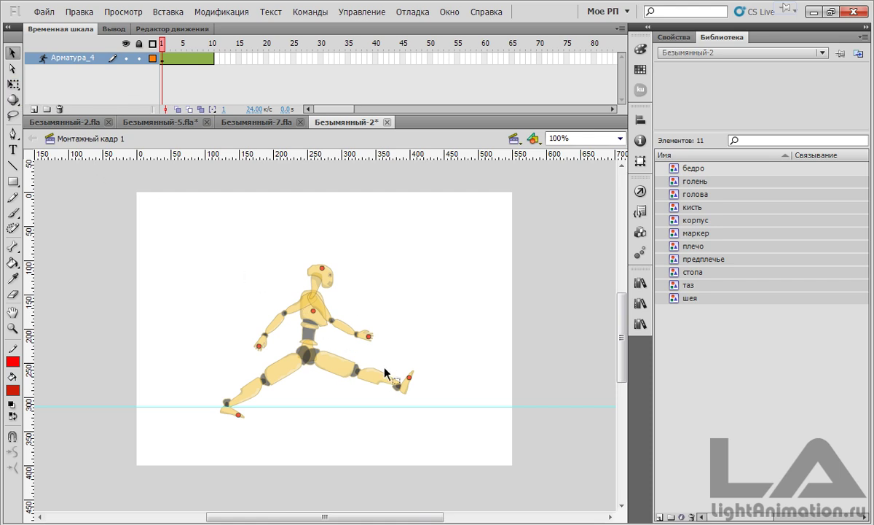
pyautogui.moveTo(364, 361); pyautogui.dragTo(351, 425)
pyautogui.moveTo(247, 395); pyautogui.dragTo(273, 440)
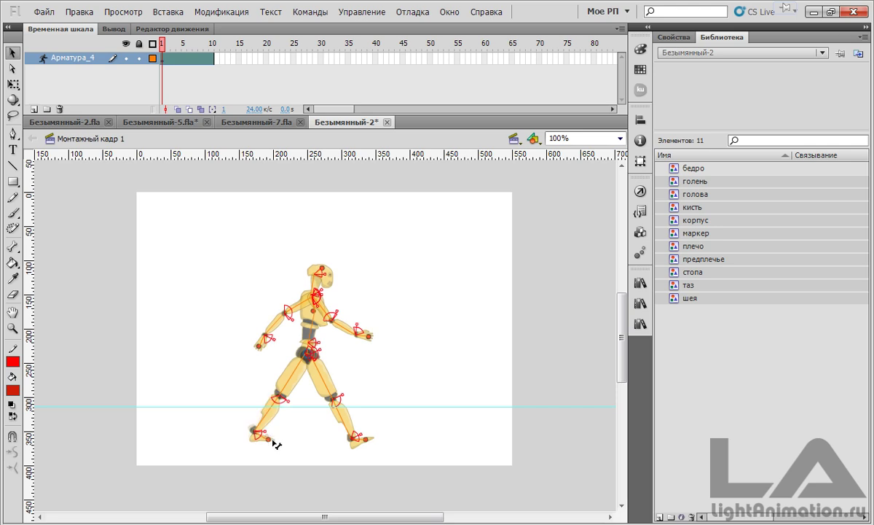
pyautogui.click(414, 373)
# Lower the horizontal guide to ground level just beneath the mannequin's feet
pyautogui.keyDown('ctrl'); pyautogui.click(313, 370); pyautogui.keyUp('ctrl')
pyautogui.moveTo(436, 322); pyautogui.dragTo(430, 290)
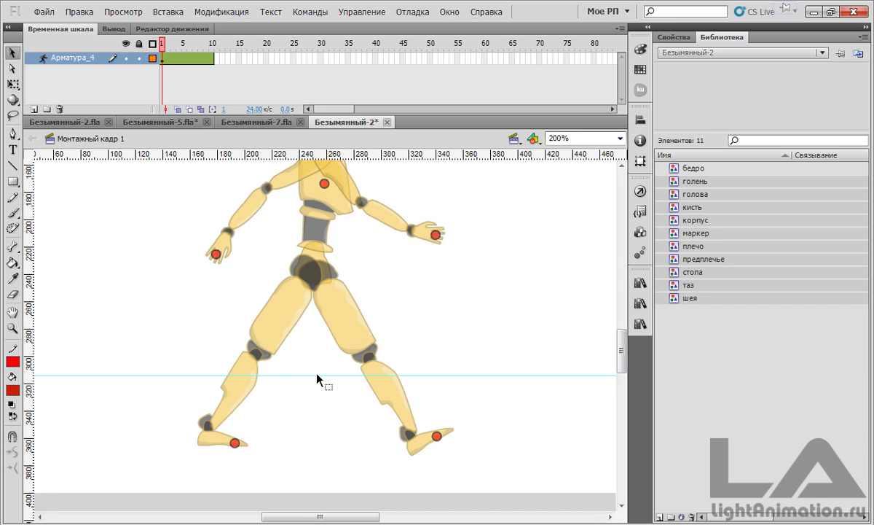
pyautogui.moveTo(317, 377); pyautogui.dragTo(336, 456)
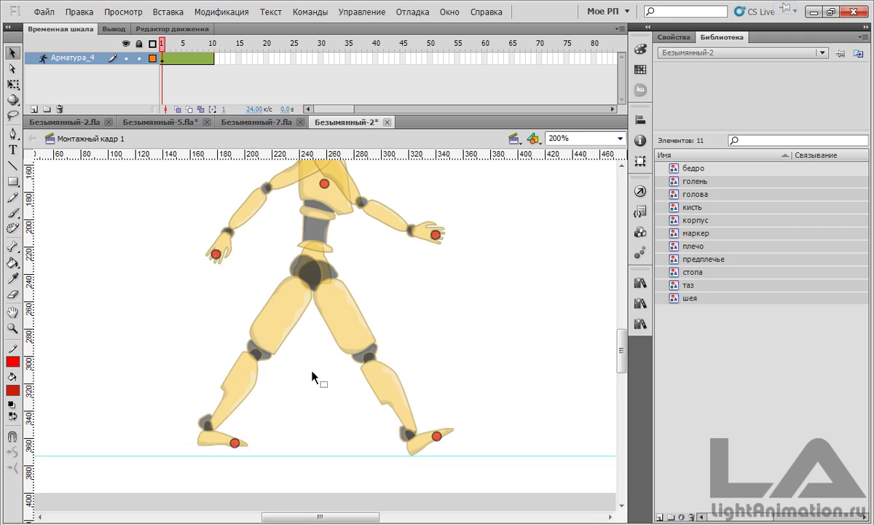
# Select the front leg's thigh, shin and foot with Free Transform and shift them slightly back and up at the hip
pyautogui.click(14, 86)
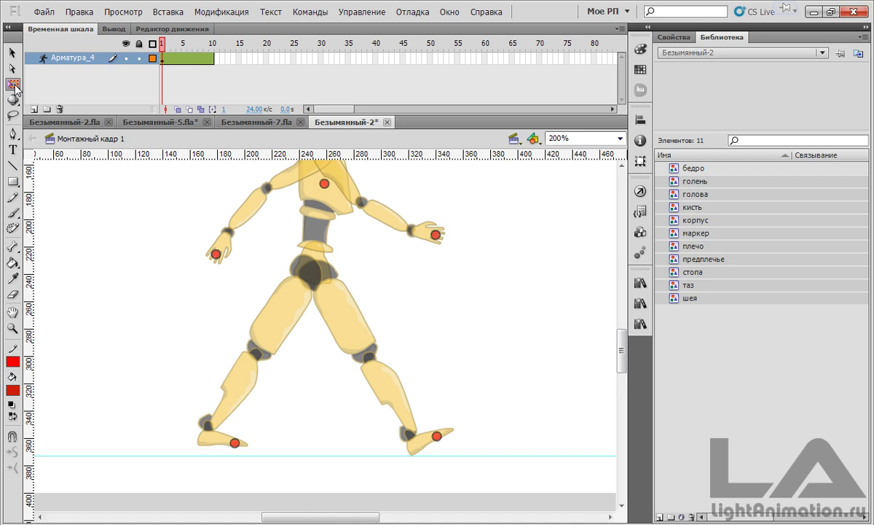
pyautogui.click(324, 292)
pyautogui.keyDown('shift'); pyautogui.click(399, 402); pyautogui.keyUp('shift')
pyautogui.keyDown('shift'); pyautogui.click(418, 439); pyautogui.keyUp('shift')
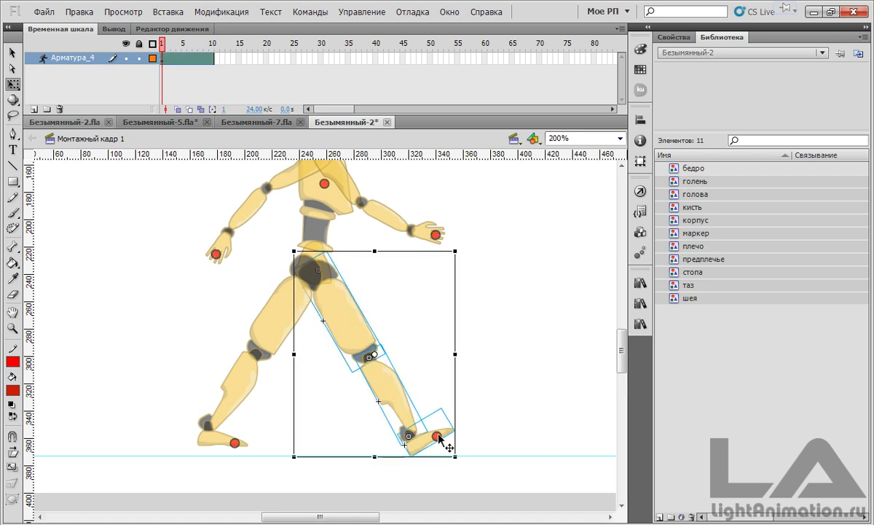
pyautogui.click(527, 362)
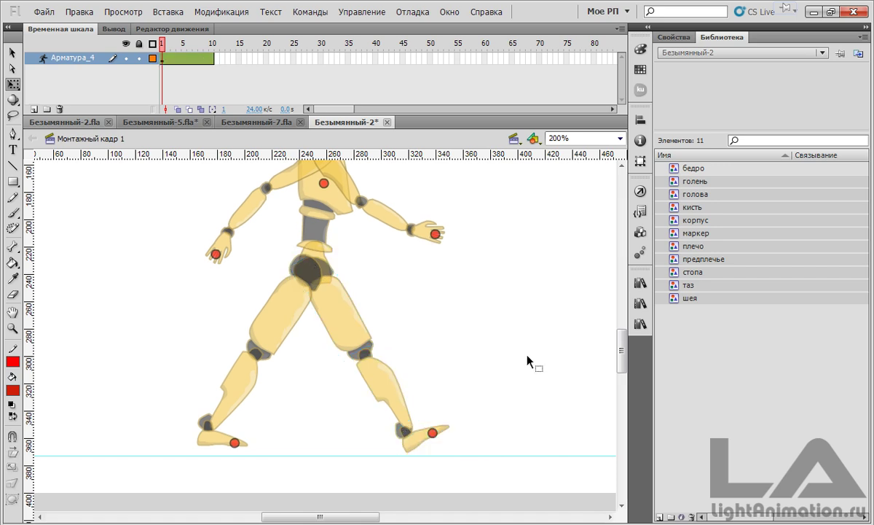
# Select the rear leg's thigh, shin and foot and shift them slightly forward and down so the hip joints coincide
pyautogui.click(295, 318)
pyautogui.keyDown('shift'); pyautogui.click(243, 378); pyautogui.keyUp('shift')
pyautogui.keyDown('shift'); pyautogui.click(227, 430); pyautogui.keyUp('shift')
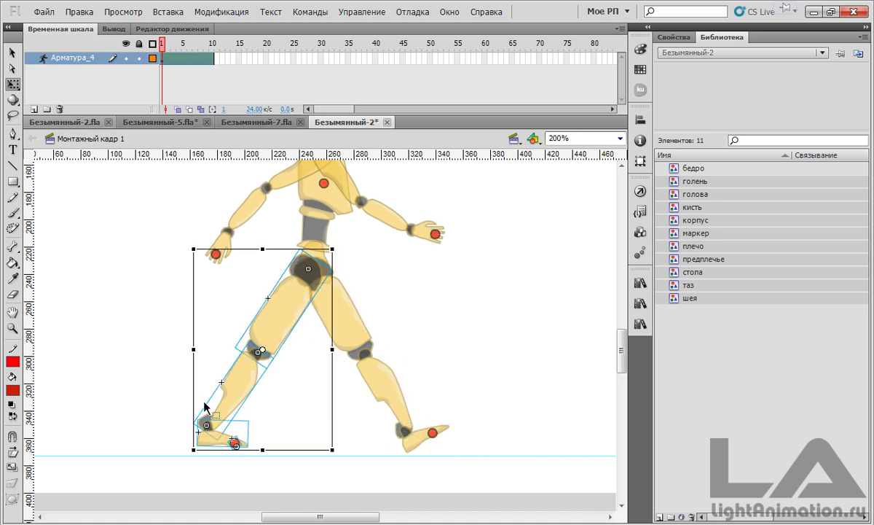
pyautogui.click(153, 353)
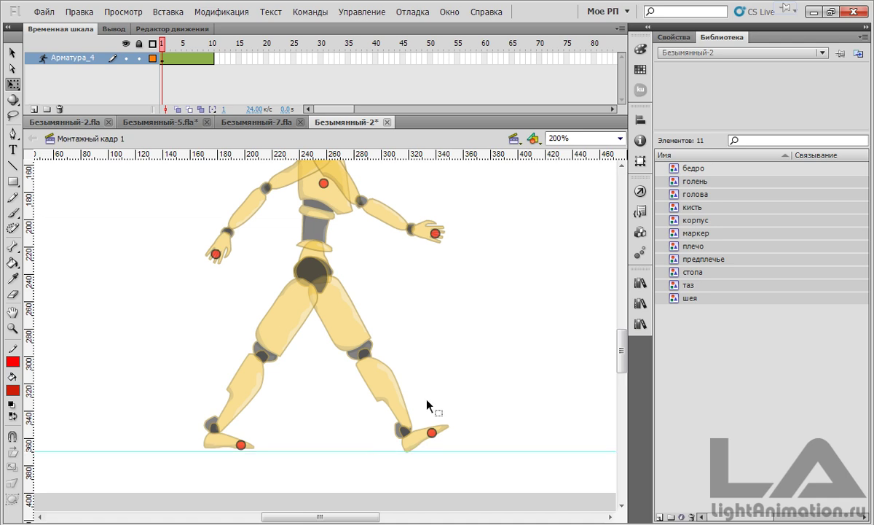
# Select all of the mannequin's parts and set their alpha to 100%
pyautogui.moveTo(480, 297); pyautogui.dragTo(479, 322)
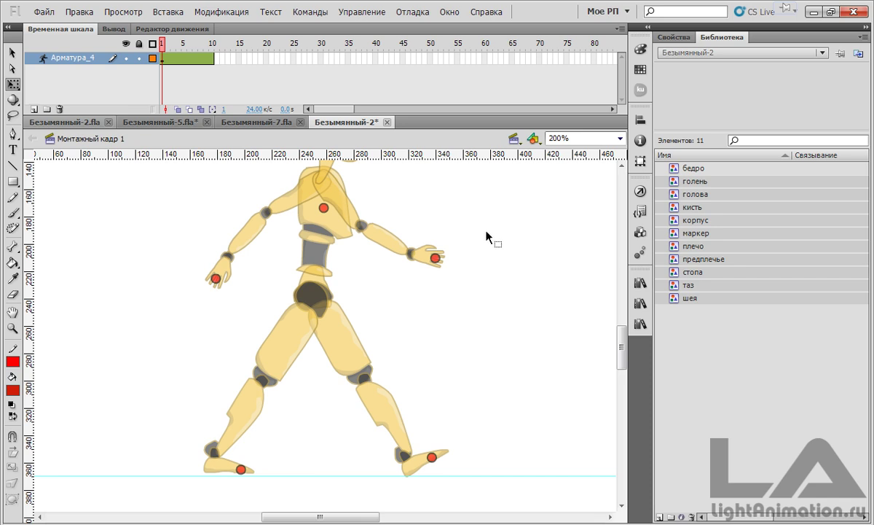
pyautogui.moveTo(472, 220); pyautogui.dragTo(488, 289)
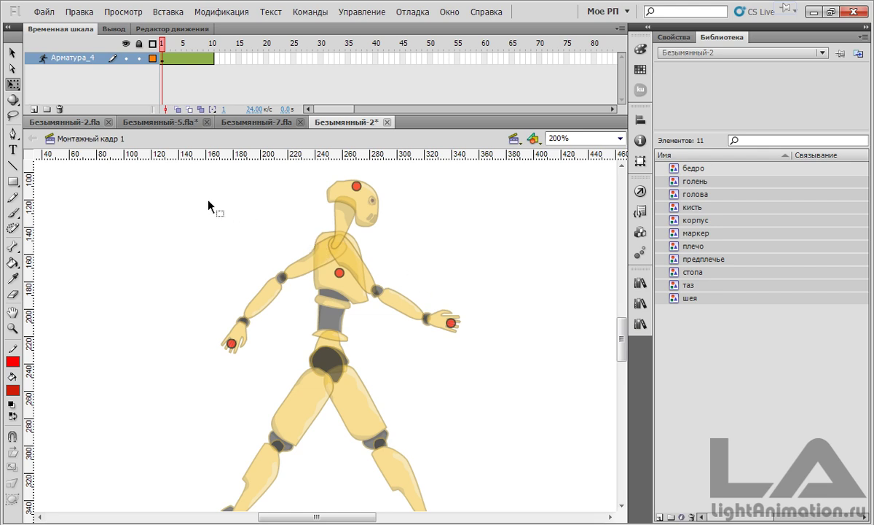
pyautogui.hotkey('ctrl', '1')
pyautogui.moveTo(228, 226); pyautogui.dragTo(438, 486)
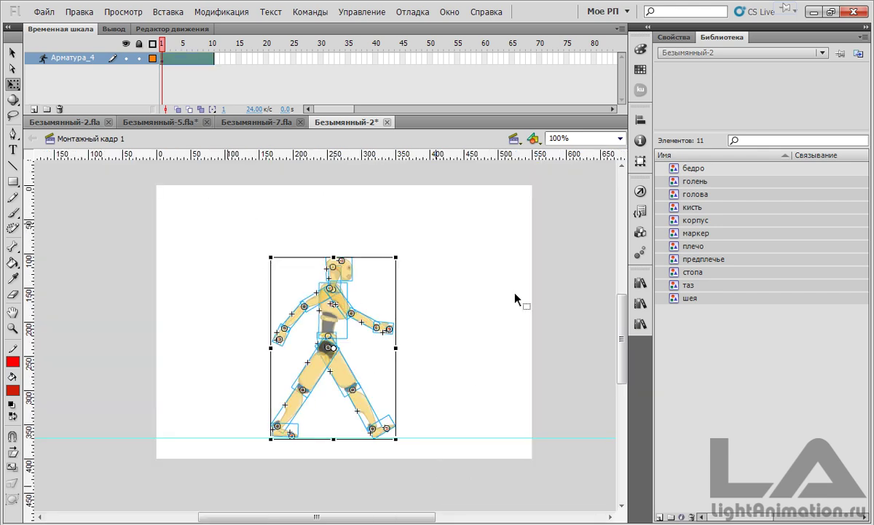
pyautogui.click(673, 36)
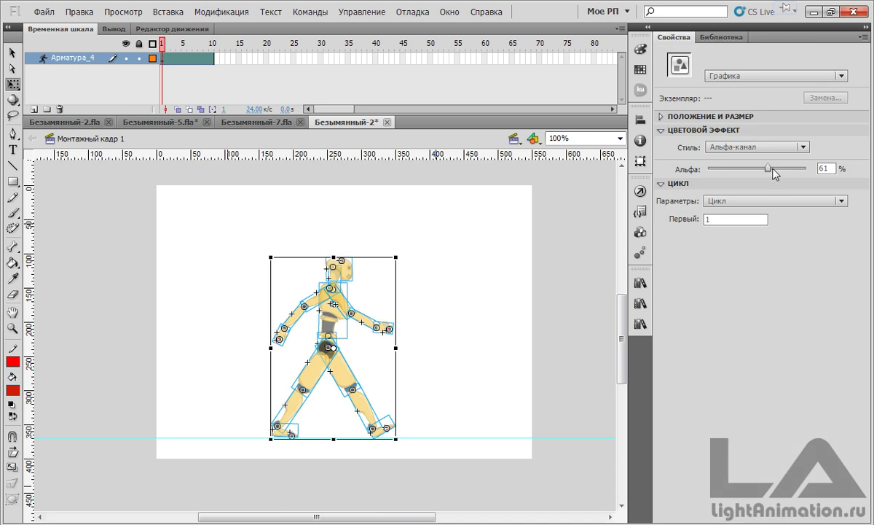
pyautogui.moveTo(768, 168); pyautogui.dragTo(806, 169)
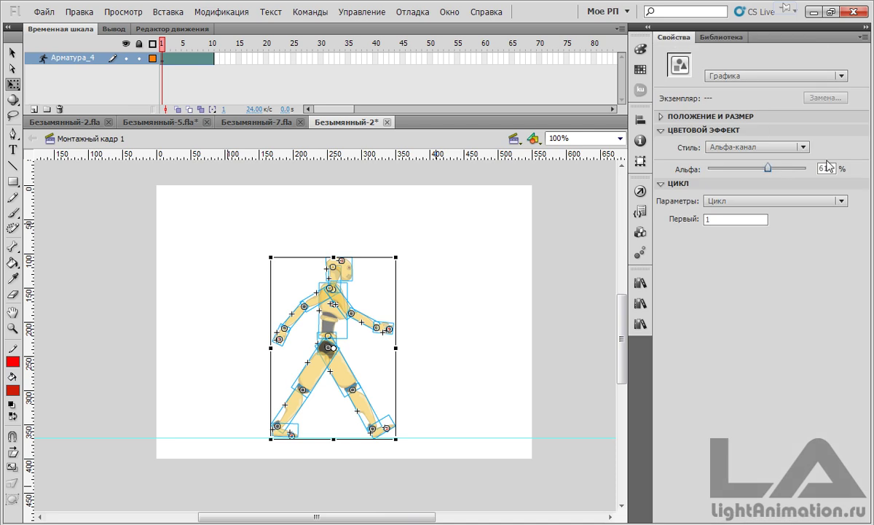
pyautogui.click(431, 379)
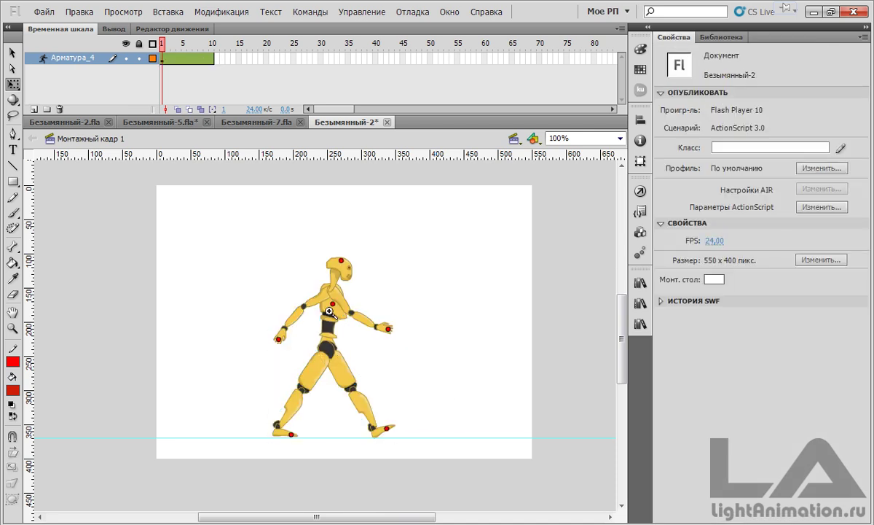
# Select the front upper arm, forearm, hand and hand marker and bring them to the front of the stacking order
pyautogui.click(311, 297)
pyautogui.click(325, 297)
pyautogui.moveTo(417, 314); pyautogui.dragTo(453, 299)
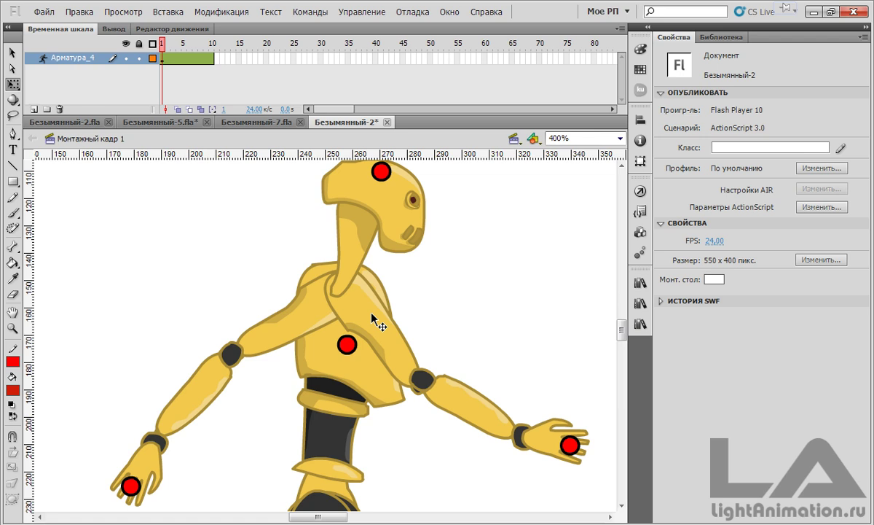
pyautogui.moveTo(422, 425); pyautogui.dragTo(435, 449)
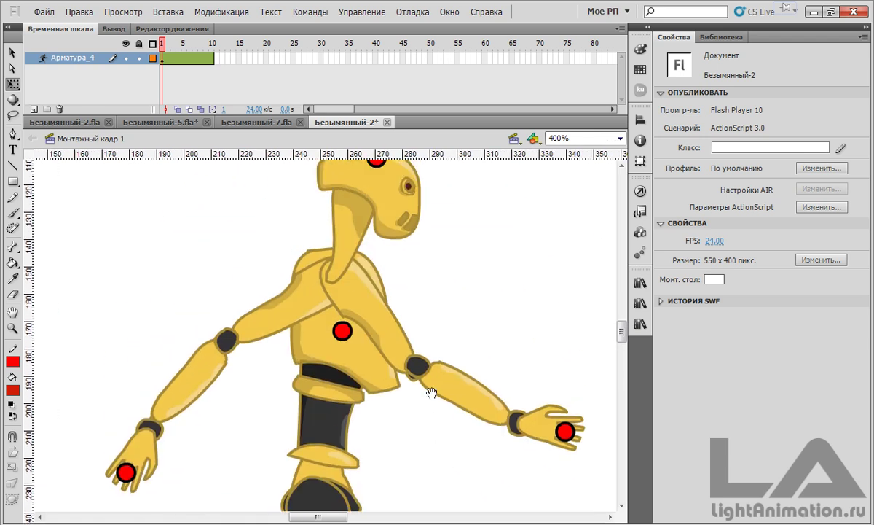
pyautogui.click(384, 328)
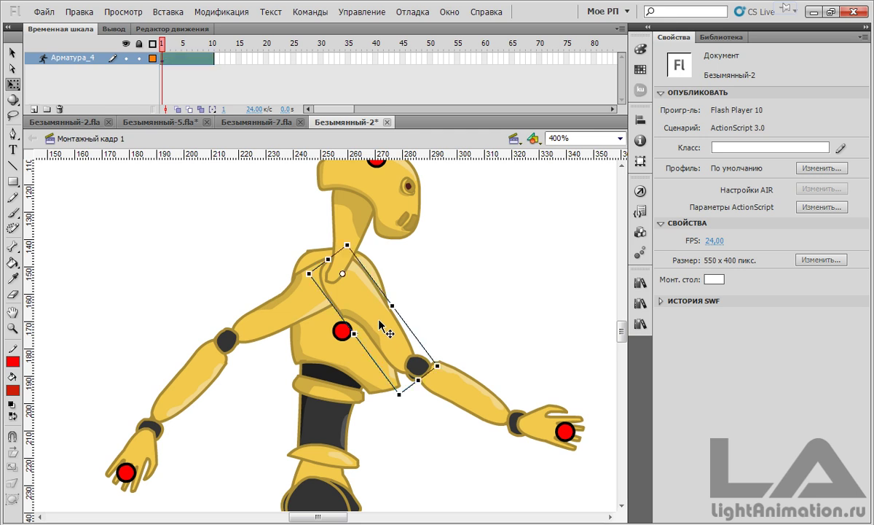
pyautogui.keyDown('shift'); pyautogui.click(450, 380); pyautogui.keyUp('shift')
pyautogui.keyDown('shift'); pyautogui.click(519, 414); pyautogui.keyUp('shift')
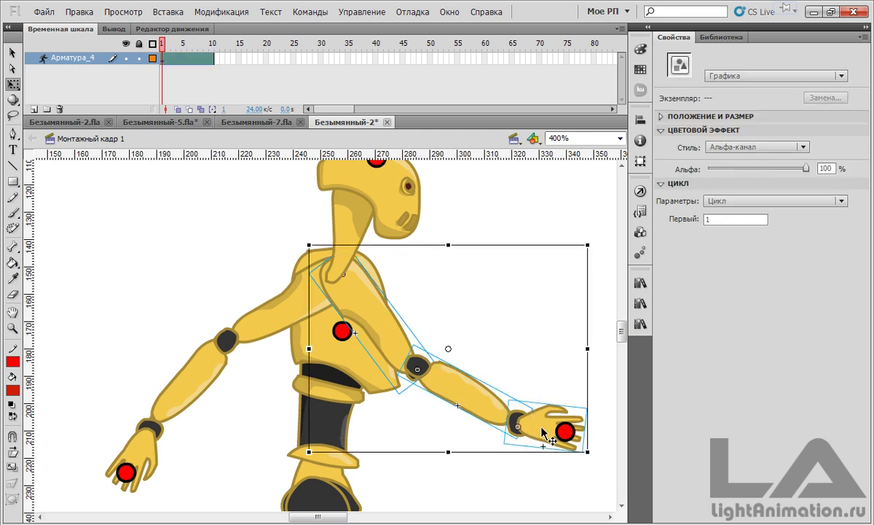
pyautogui.rightClick(453, 382)
pyautogui.moveTo(627, 308)
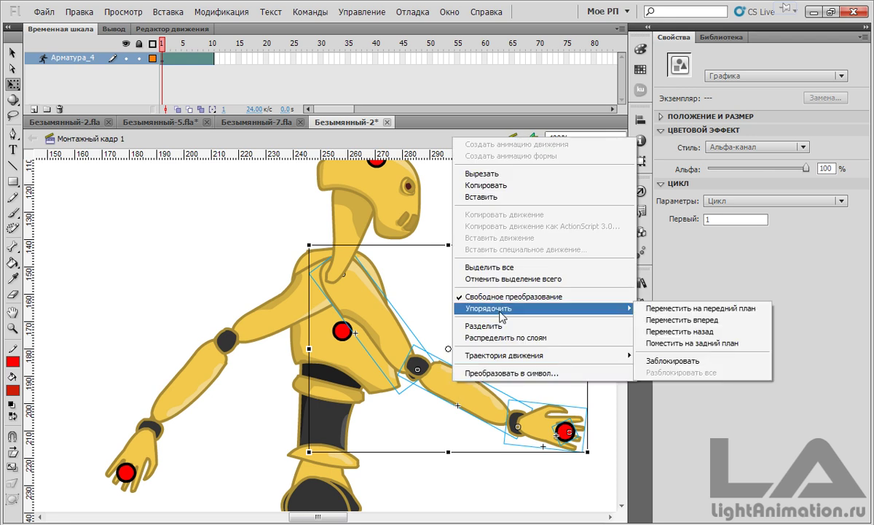
pyautogui.click(667, 309)
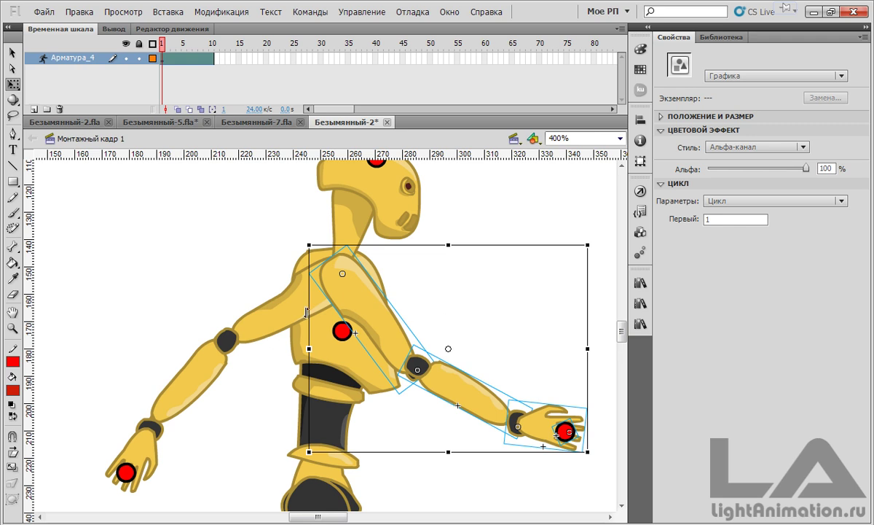
pyautogui.click(177, 280)
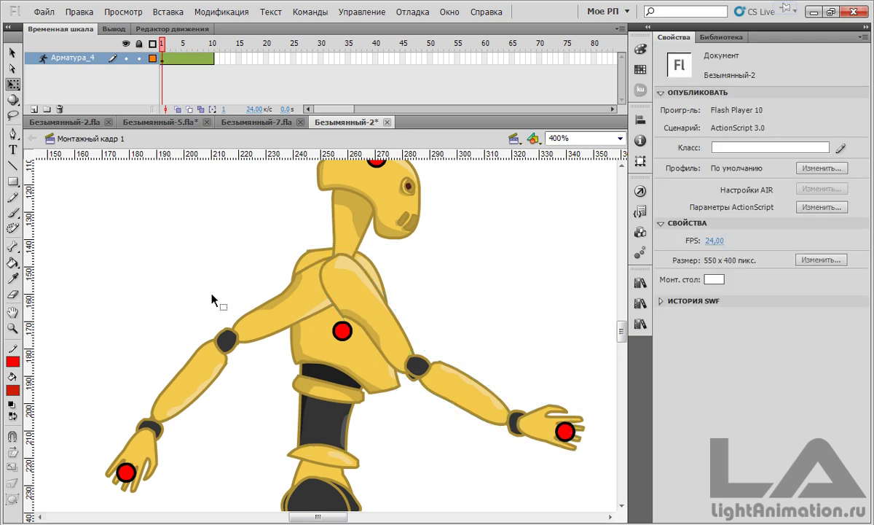
# Send the rear arm's parts and the neck to the back of the stacking order, behind the torso
pyautogui.click(263, 323)
pyautogui.keyDown('shift'); pyautogui.click(191, 351); pyautogui.keyUp('shift')
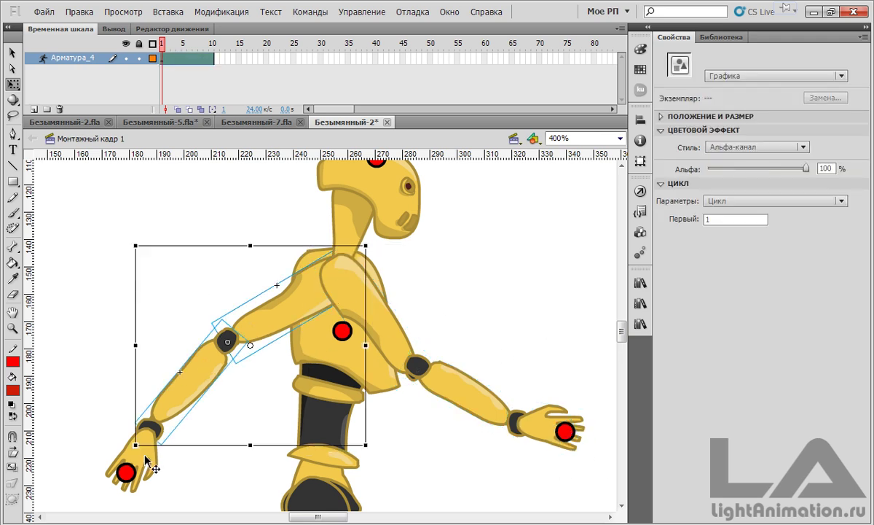
pyautogui.keyDown('shift'); pyautogui.click(133, 468); pyautogui.keyUp('shift')
pyautogui.rightClick(171, 368)
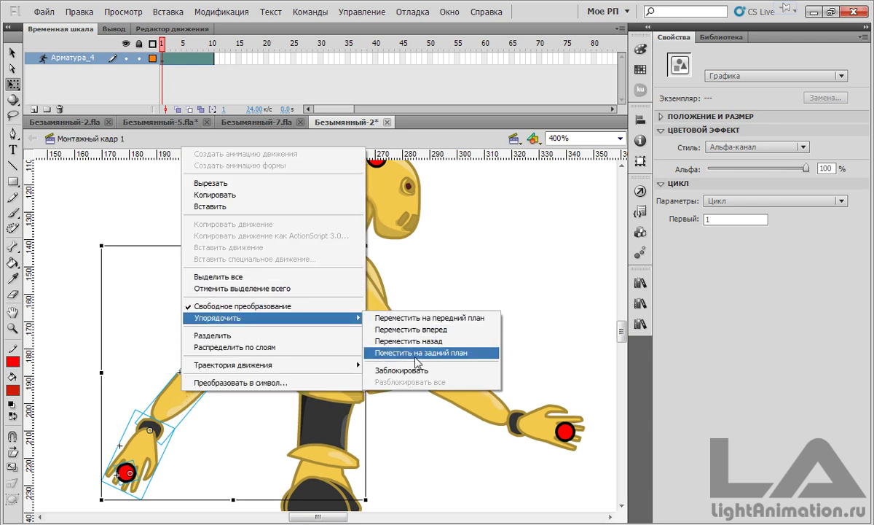
pyautogui.click(414, 355)
pyautogui.click(514, 286)
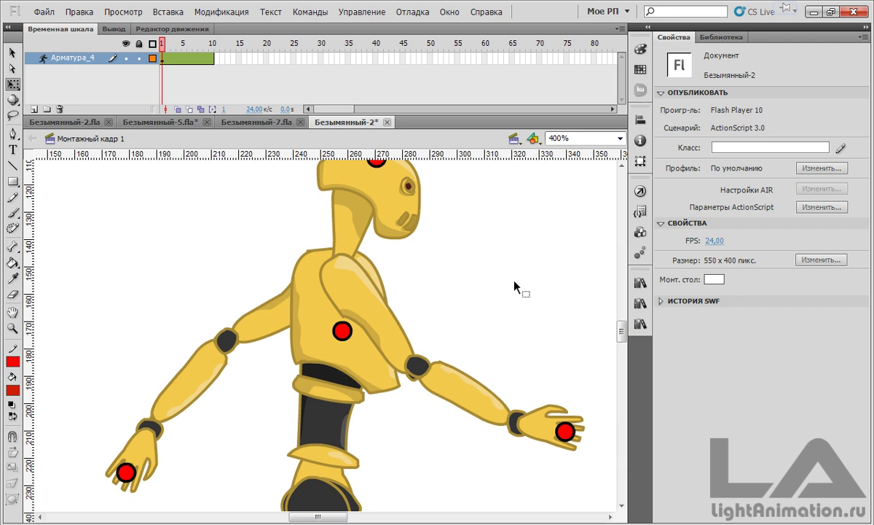
pyautogui.rightClick(364, 242)
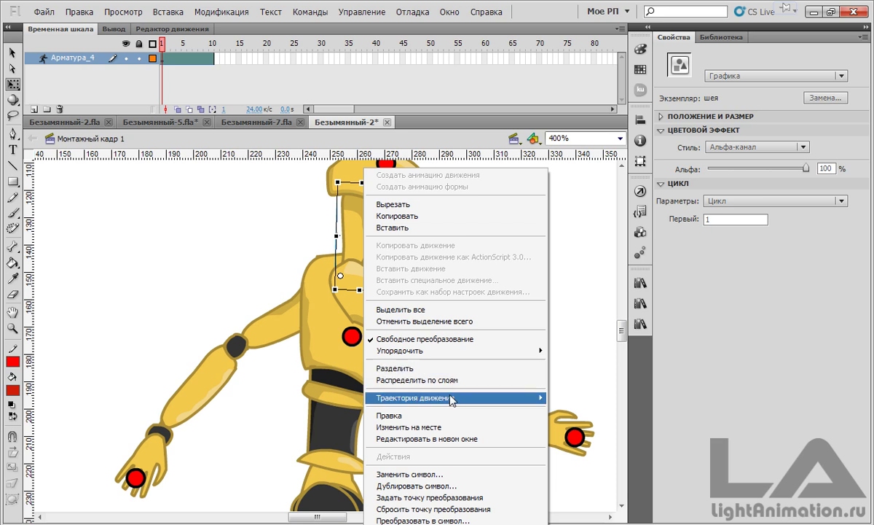
pyautogui.click(568, 386)
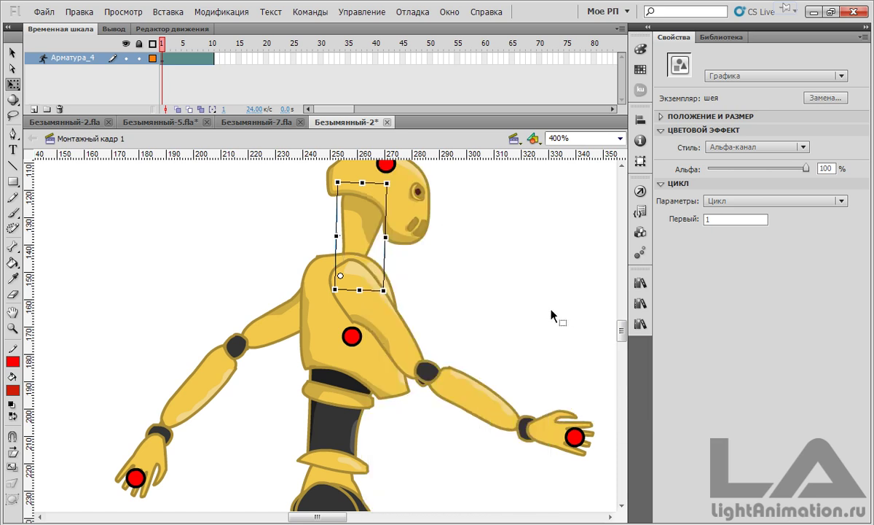
# Check the stacking of the pelvis, knees and feet, and move the playhead to frame 3
pyautogui.moveTo(440, 443); pyautogui.dragTo(458, 265)
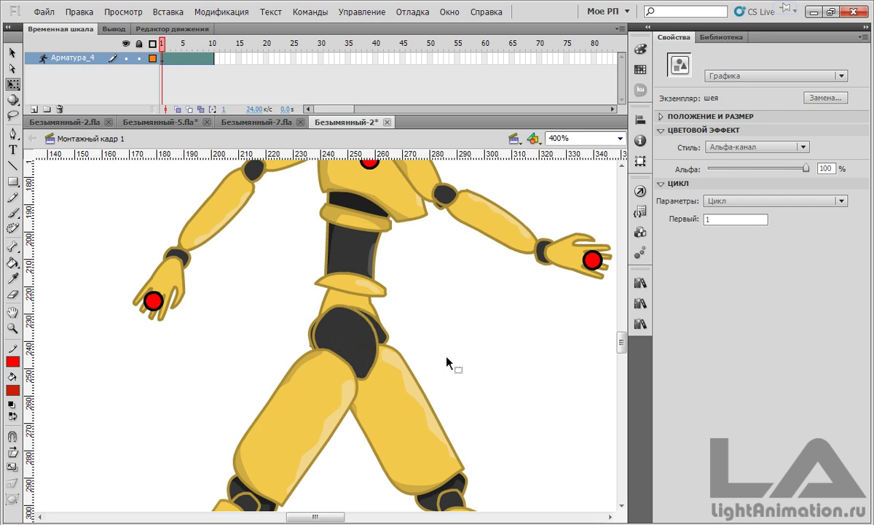
pyautogui.moveTo(474, 353); pyautogui.dragTo(471, 260)
pyautogui.moveTo(370, 407); pyautogui.dragTo(384, 284)
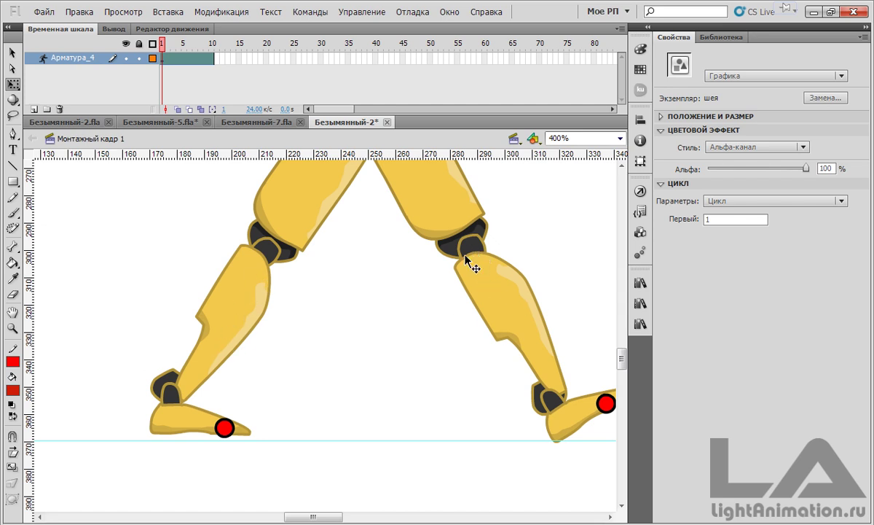
pyautogui.moveTo(470, 242); pyautogui.dragTo(472, 417)
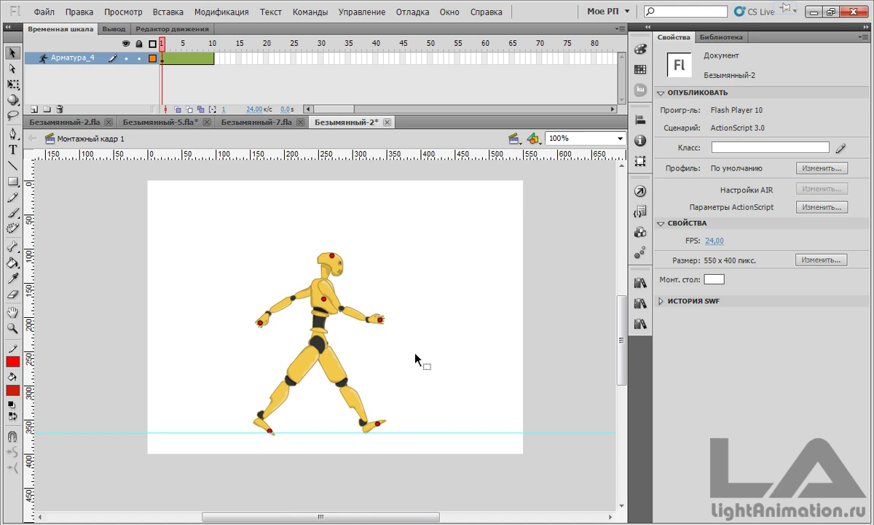
pyautogui.moveTo(163, 42); pyautogui.dragTo(174, 44)
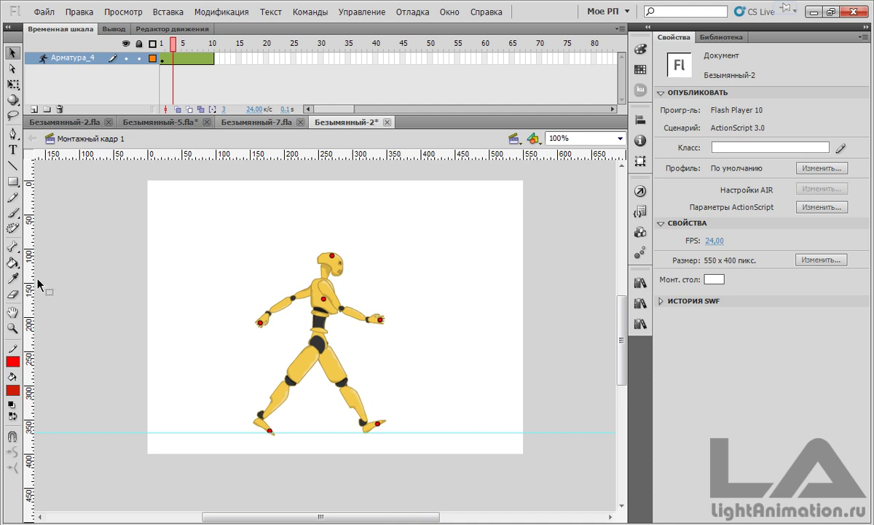
# Place a vertical guide at about 240 px through the pelvis and pose the legs at frame 3, planting the front foot and raising the rear heel
pyautogui.moveTo(31, 273); pyautogui.dragTo(311, 274)
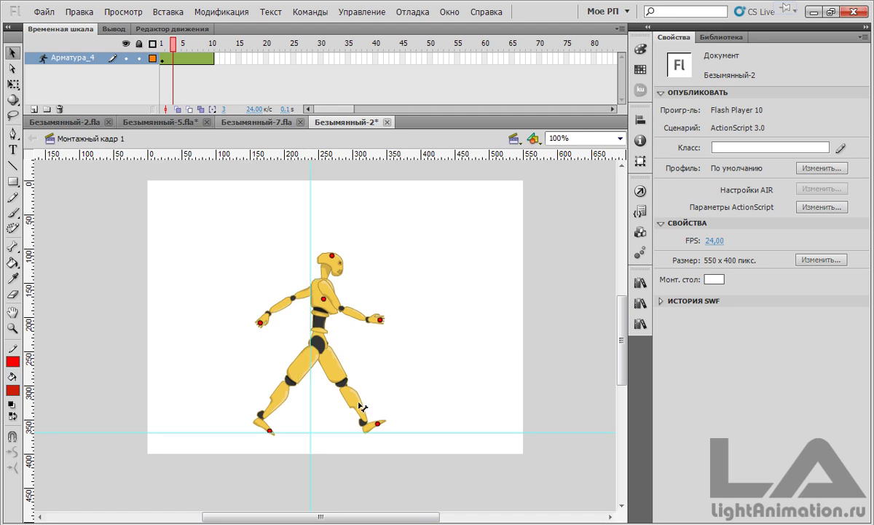
pyautogui.moveTo(359, 405); pyautogui.dragTo(353, 403)
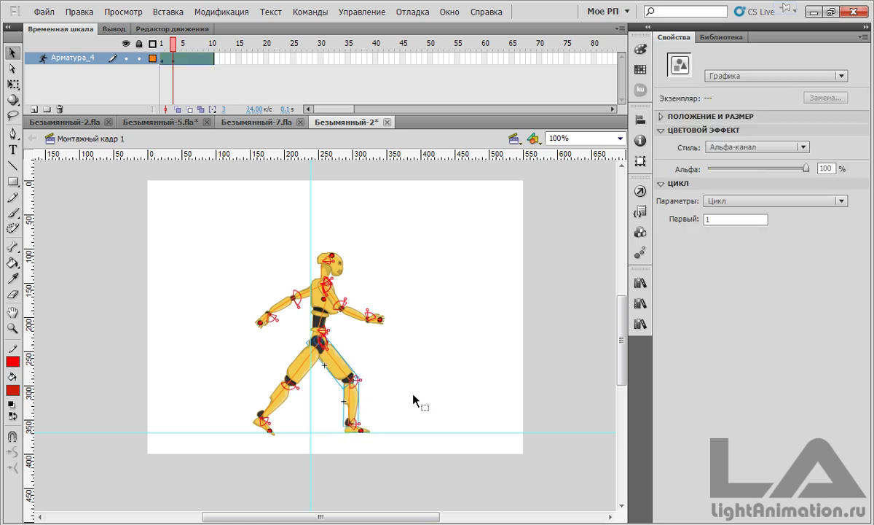
pyautogui.moveTo(280, 408); pyautogui.dragTo(282, 410)
pyautogui.click(308, 398)
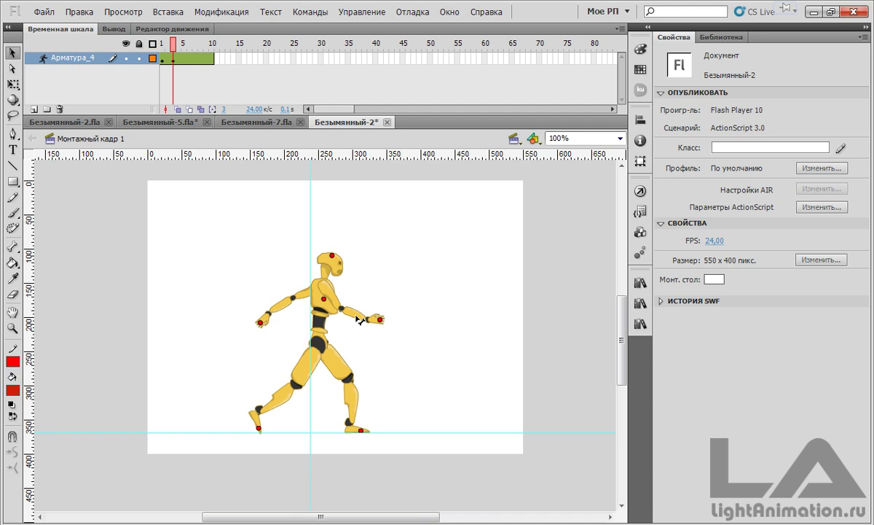
# Lower both arms closer to the body and lean the torso slightly forward in the pose at frame 3
pyautogui.moveTo(359, 322); pyautogui.dragTo(366, 330)
pyautogui.moveTo(279, 310)
pyautogui.mouseDown()
pyautogui.moveTo(277, 300)
pyautogui.moveTo(263, 310)
pyautogui.moveTo(282, 317)
pyautogui.mouseUp()
pyautogui.moveTo(174, 50); pyautogui.dragTo(187, 54)
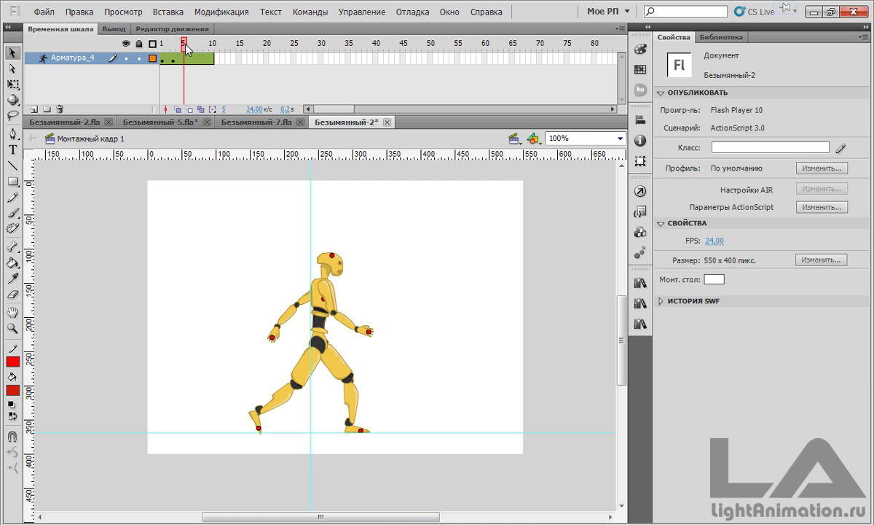
pyautogui.moveTo(185, 46); pyautogui.dragTo(173, 45)
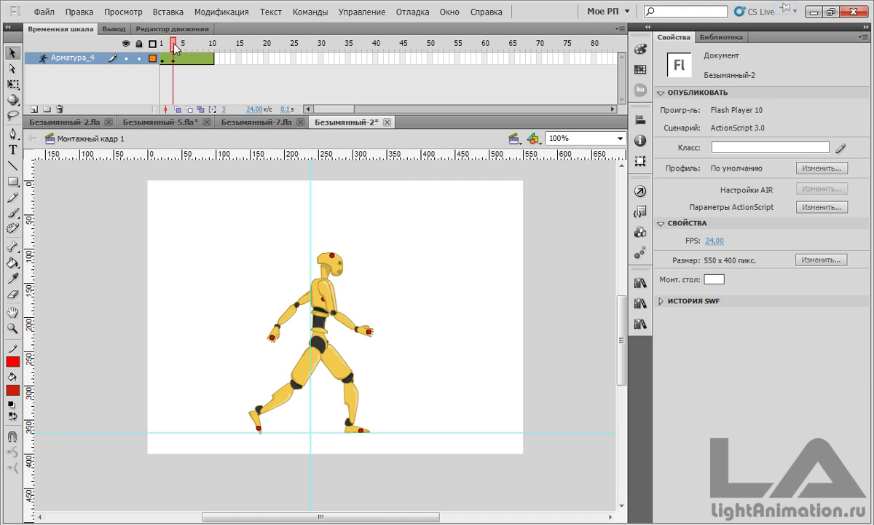
pyautogui.click(319, 288)
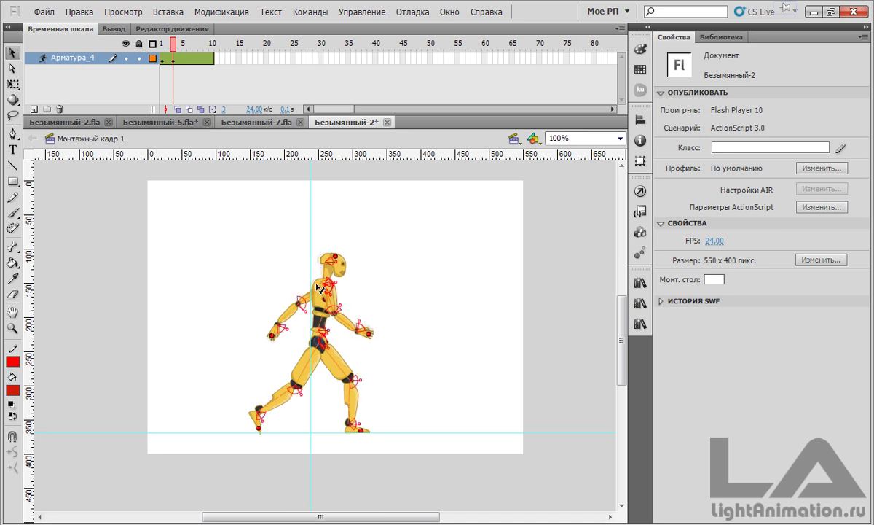
pyautogui.click(320, 289)
pyautogui.click(384, 291)
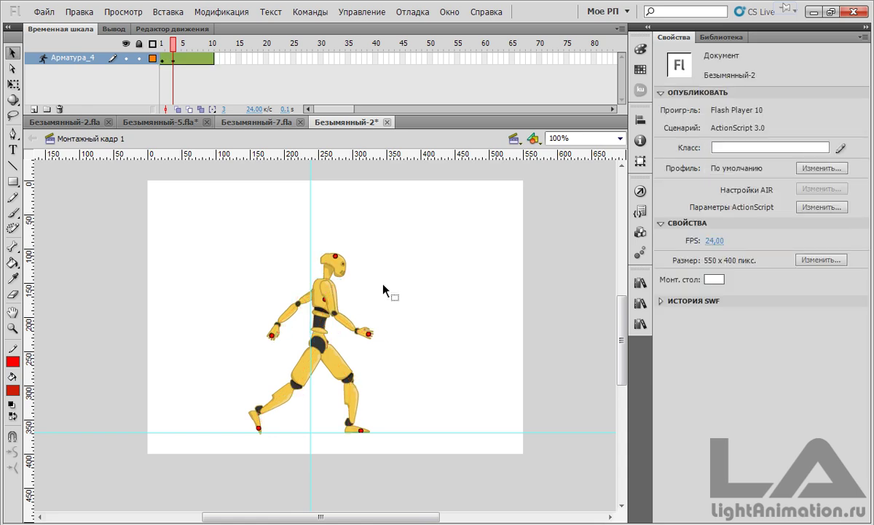
# At frame 5, pull the planted front leg back and bend the trailing leg so its shin lifts nearly horizontal
pyautogui.moveTo(173, 45)
pyautogui.mouseDown()
pyautogui.moveTo(162, 48)
pyautogui.moveTo(188, 51)
pyautogui.mouseUp()
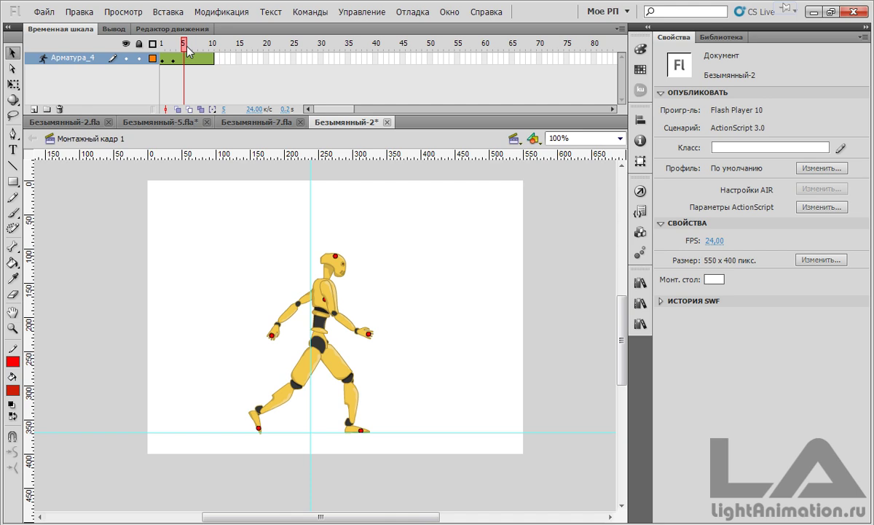
pyautogui.moveTo(352, 391); pyautogui.dragTo(344, 400)
pyautogui.moveTo(350, 435)
pyautogui.mouseDown()
pyautogui.moveTo(330, 434)
pyautogui.moveTo(344, 446)
pyautogui.moveTo(351, 439)
pyautogui.mouseUp()
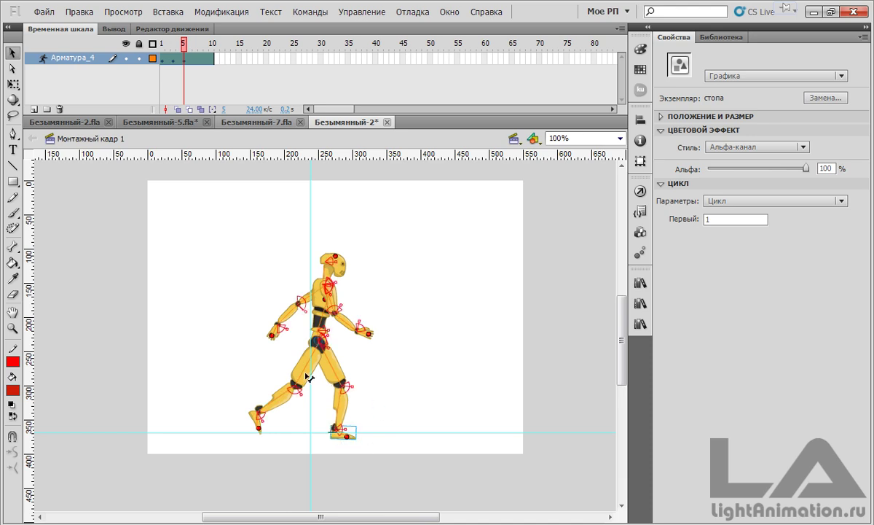
pyautogui.moveTo(301, 375); pyautogui.dragTo(309, 372)
pyautogui.moveTo(286, 406); pyautogui.dragTo(292, 399)
pyautogui.click(291, 399)
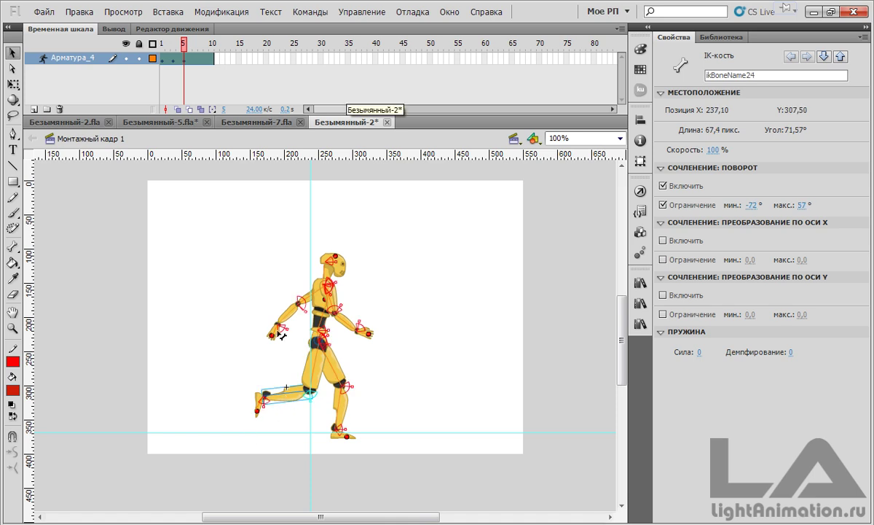
# Bring both arms closer to the torso and lean the upper body slightly further forward in the frame 5 pose
pyautogui.moveTo(290, 321); pyautogui.dragTo(297, 331)
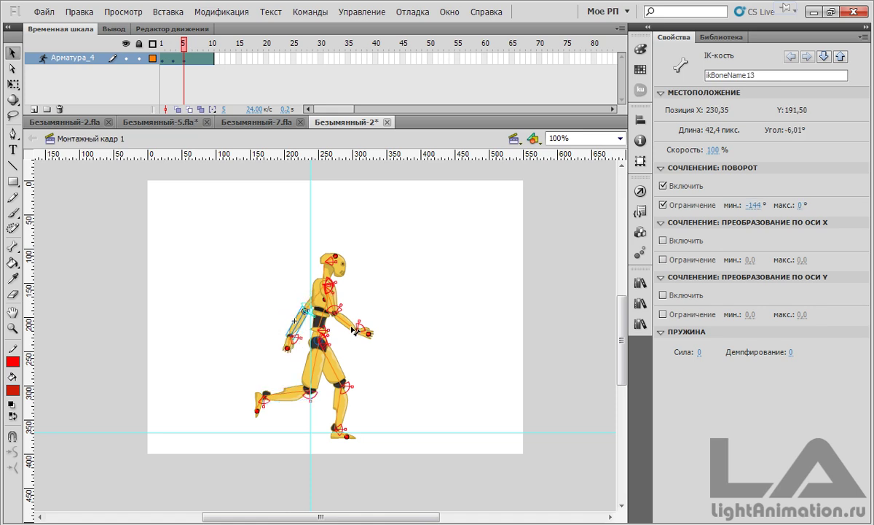
pyautogui.moveTo(330, 308); pyautogui.dragTo(340, 336)
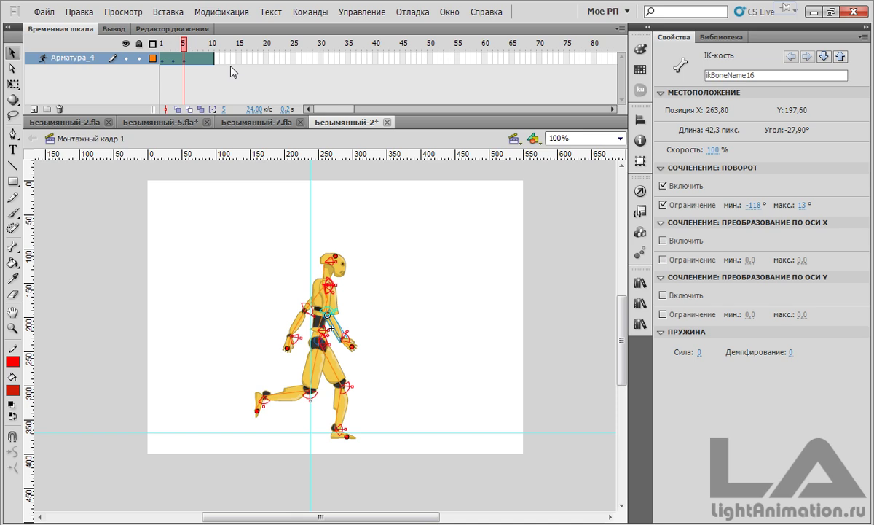
pyautogui.moveTo(318, 285); pyautogui.dragTo(319, 285)
pyautogui.click(321, 288)
# At frame 7, pose the legs passing each other, with the supporting leg under the body and the lifted leg's knee bent forward
pyautogui.moveTo(184, 45)
pyautogui.mouseDown()
pyautogui.moveTo(150, 41)
pyautogui.moveTo(196, 53)
pyautogui.mouseUp()
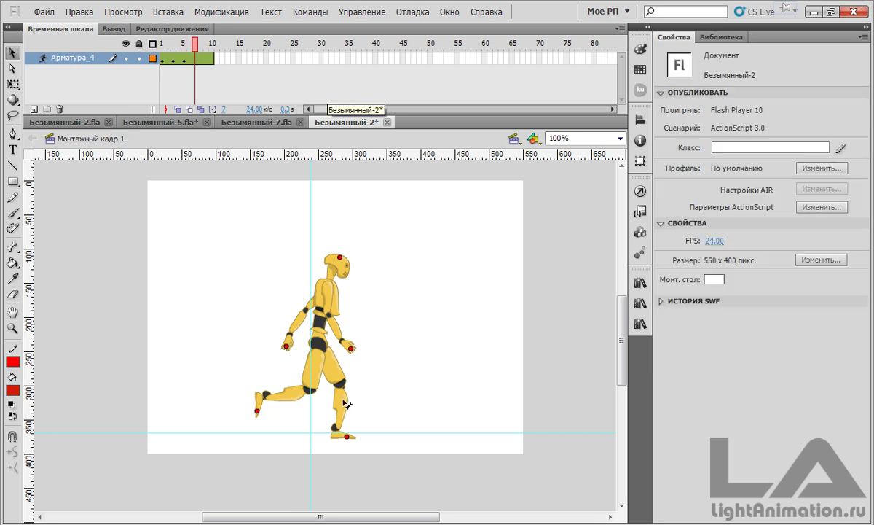
pyautogui.moveTo(338, 372); pyautogui.dragTo(326, 379)
pyautogui.moveTo(319, 442)
pyautogui.mouseDown()
pyautogui.moveTo(315, 426)
pyautogui.moveTo(335, 446)
pyautogui.mouseUp()
pyautogui.moveTo(294, 399); pyautogui.dragTo(311, 417)
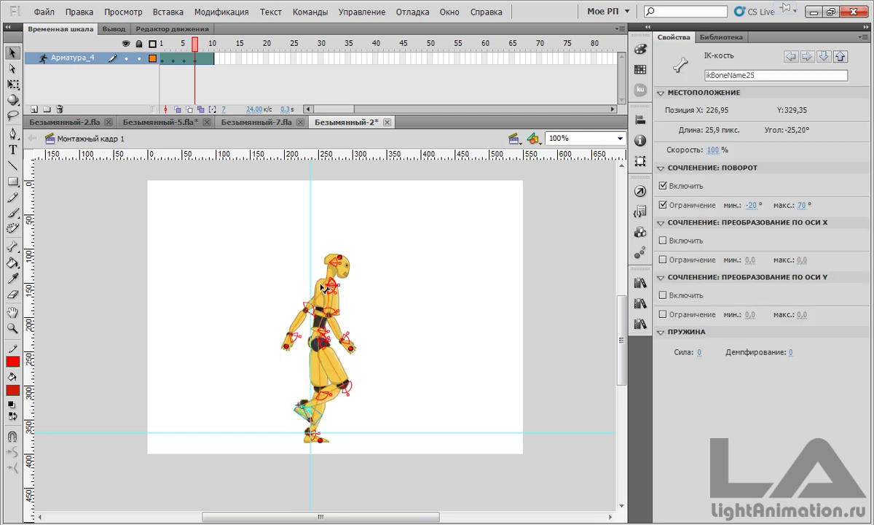
# Draw both arms in against the body and tilt the torso further forward in the frame 7 pose
pyautogui.moveTo(323, 287); pyautogui.dragTo(326, 289)
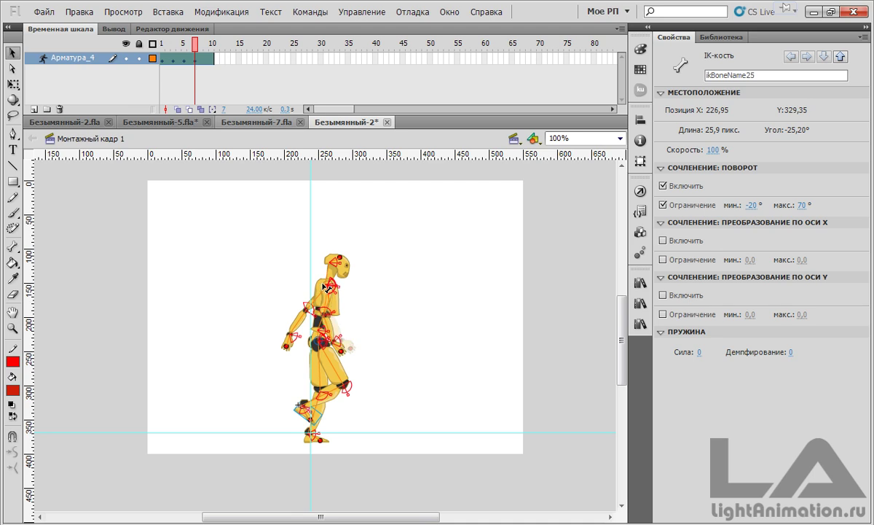
pyautogui.click(386, 325)
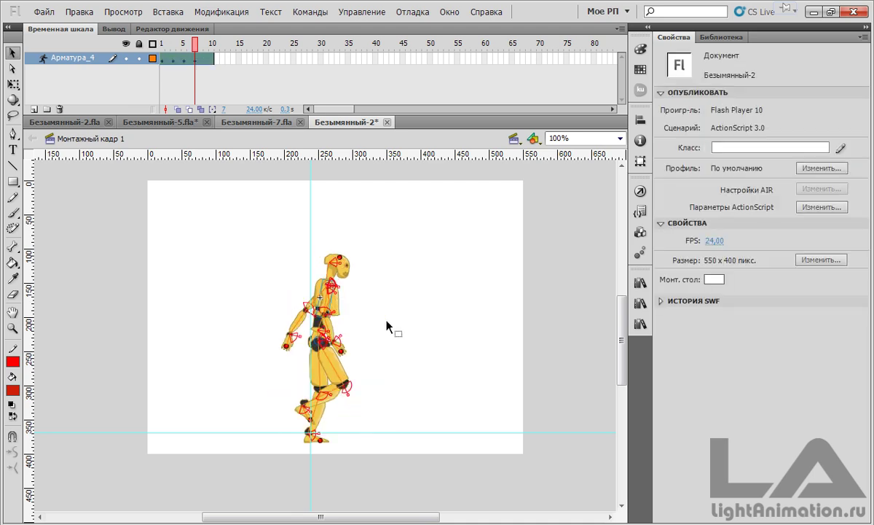
pyautogui.click(408, 325)
pyautogui.click(404, 300)
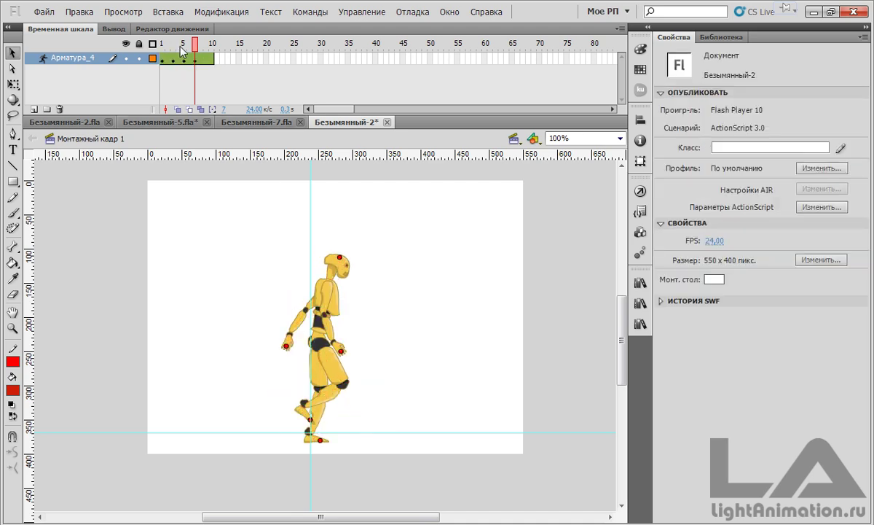
pyautogui.moveTo(196, 46)
pyautogui.mouseDown()
pyautogui.moveTo(173, 46)
pyautogui.moveTo(199, 50)
pyautogui.mouseUp()
pyautogui.click(340, 303)
pyautogui.moveTo(338, 298); pyautogui.dragTo(339, 298)
pyautogui.click(425, 336)
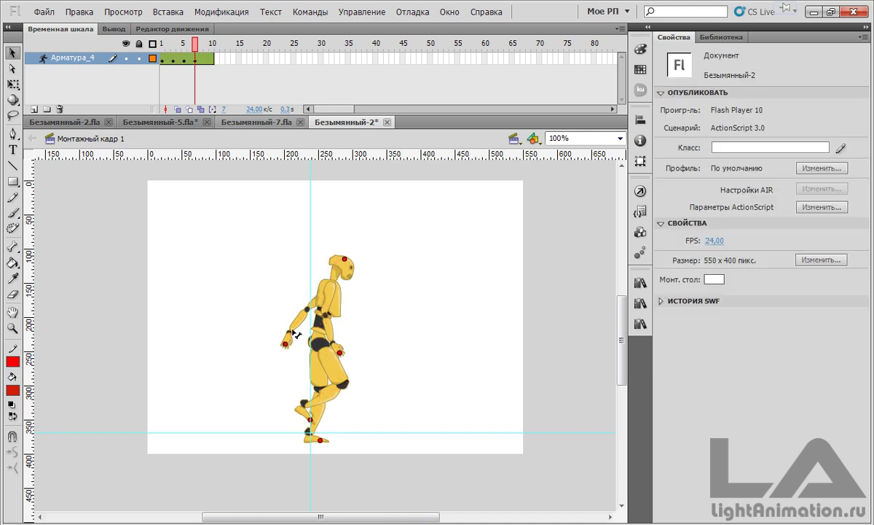
pyautogui.moveTo(294, 328); pyautogui.dragTo(314, 339)
# At frame 9, move the supporting leg behind the body and bend its foot down with the heel raised
pyautogui.click(200, 45)
pyautogui.click(206, 46)
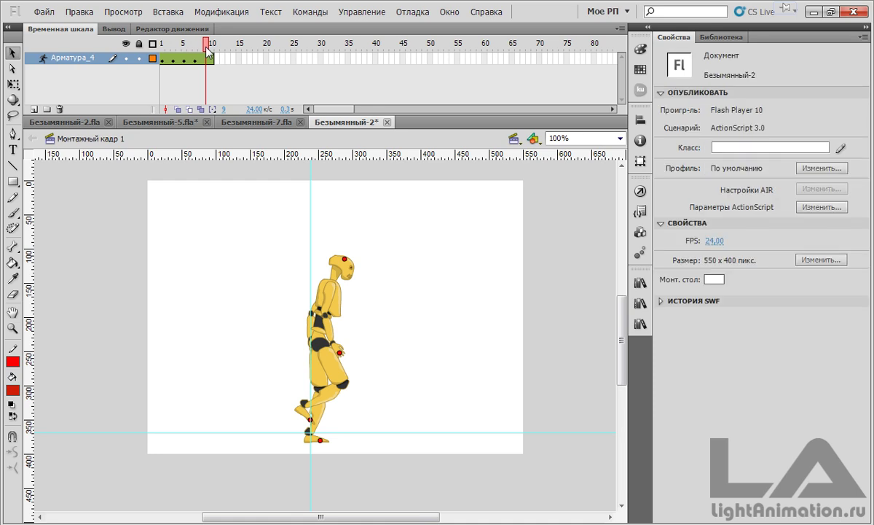
pyautogui.moveTo(347, 391); pyautogui.dragTo(332, 417)
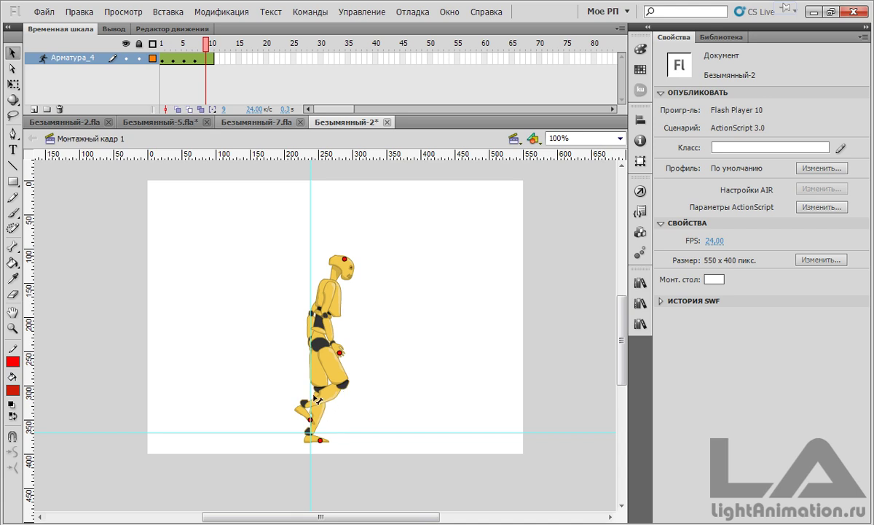
pyautogui.moveTo(320, 379); pyautogui.dragTo(312, 380)
pyautogui.moveTo(302, 427); pyautogui.dragTo(309, 451)
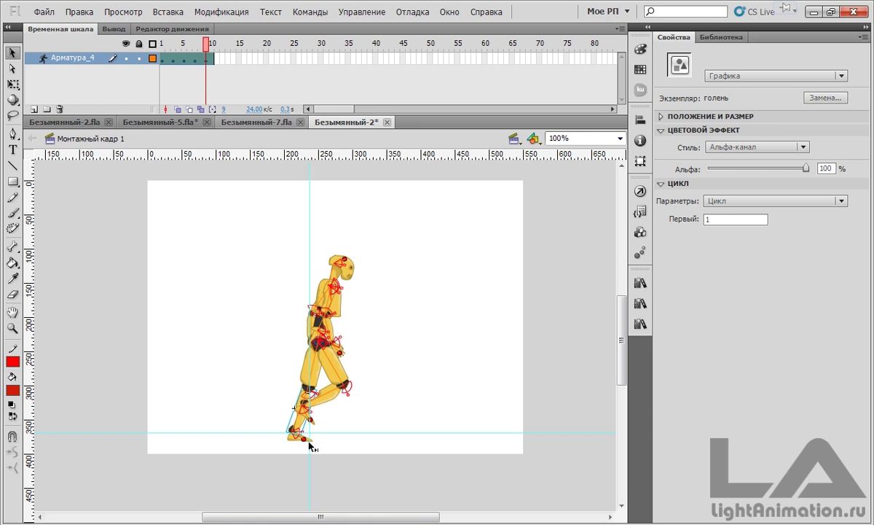
pyautogui.hotkey('ctrl', '=')
pyautogui.moveTo(336, 343); pyautogui.dragTo(325, 362)
pyautogui.click(326, 362)
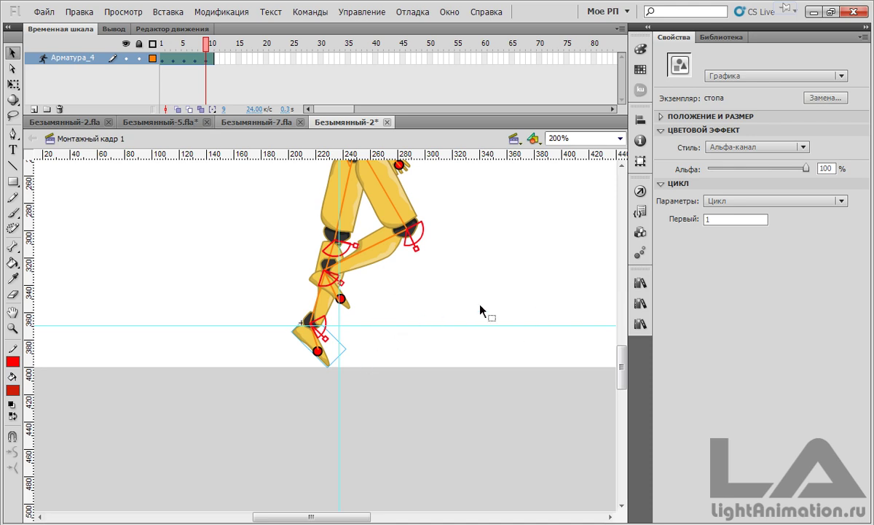
pyautogui.moveTo(470, 229); pyautogui.dragTo(466, 313)
pyautogui.hotkey('ctrl', '1')
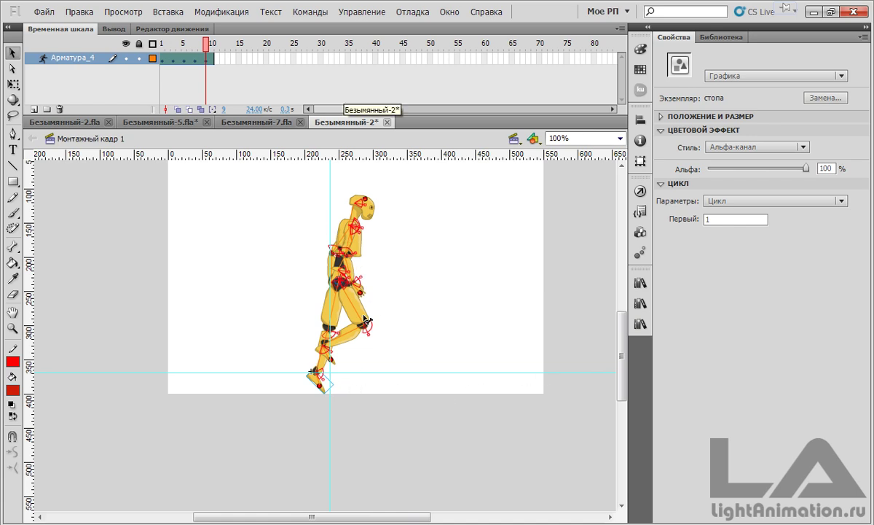
# Swing the lifted leg forward in the frame 9 pose and level its foot just above the ground guide
pyautogui.moveTo(346, 337); pyautogui.dragTo(397, 373)
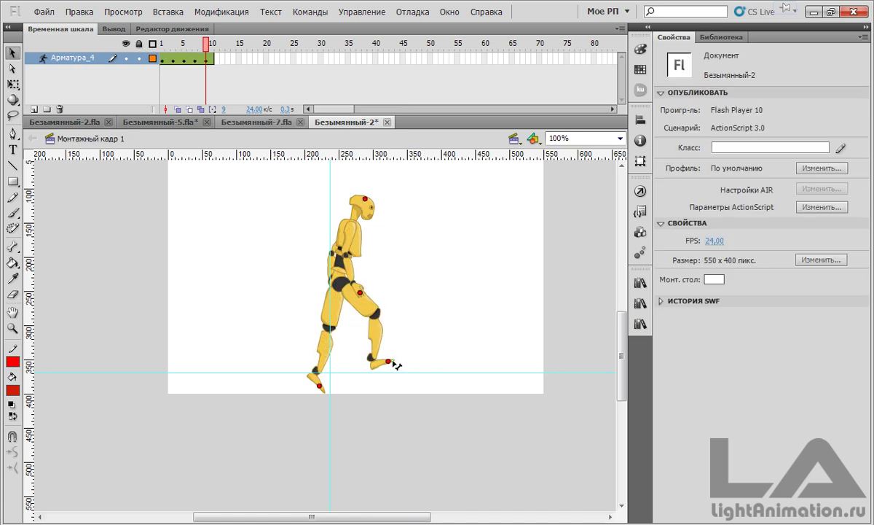
pyautogui.moveTo(394, 373); pyautogui.dragTo(397, 376)
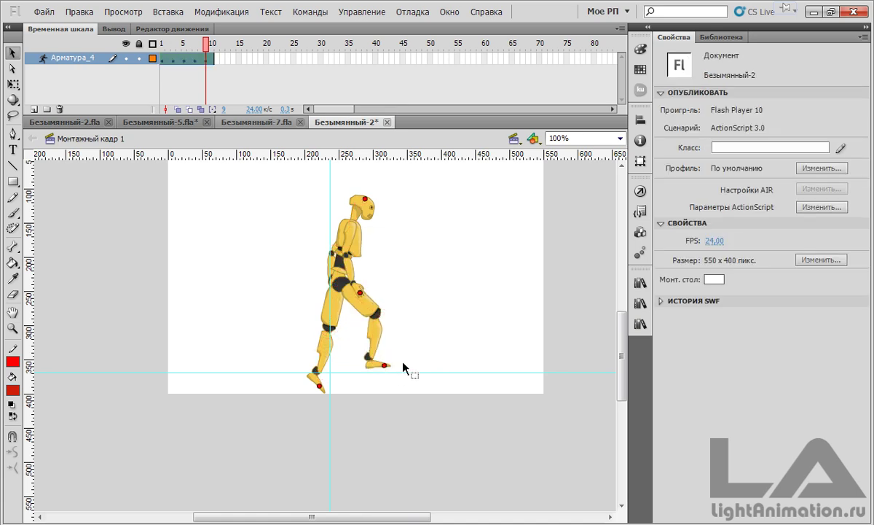
pyautogui.click(396, 376)
pyautogui.click(428, 338)
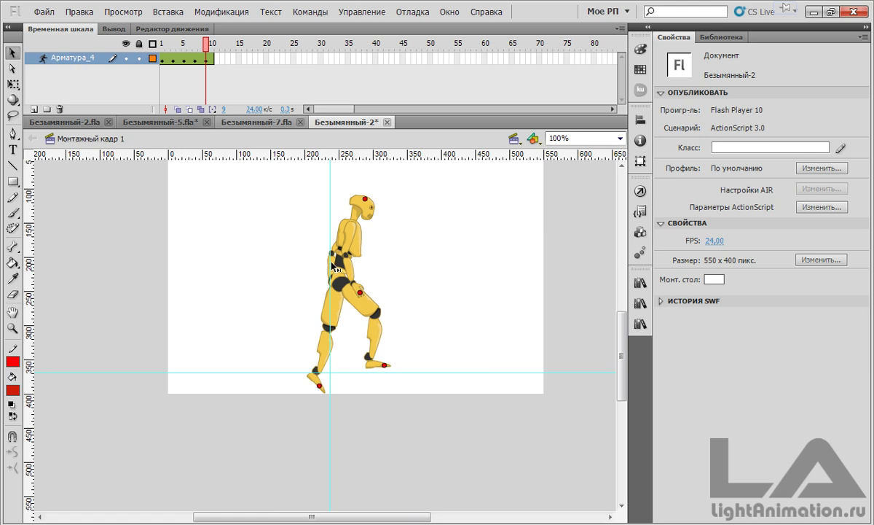
# Swap the arm swing in the frame 9 pose, with one arm forward and the other back, and straighten the torso slightly
pyautogui.moveTo(334, 258); pyautogui.dragTo(359, 270)
pyautogui.click(330, 260)
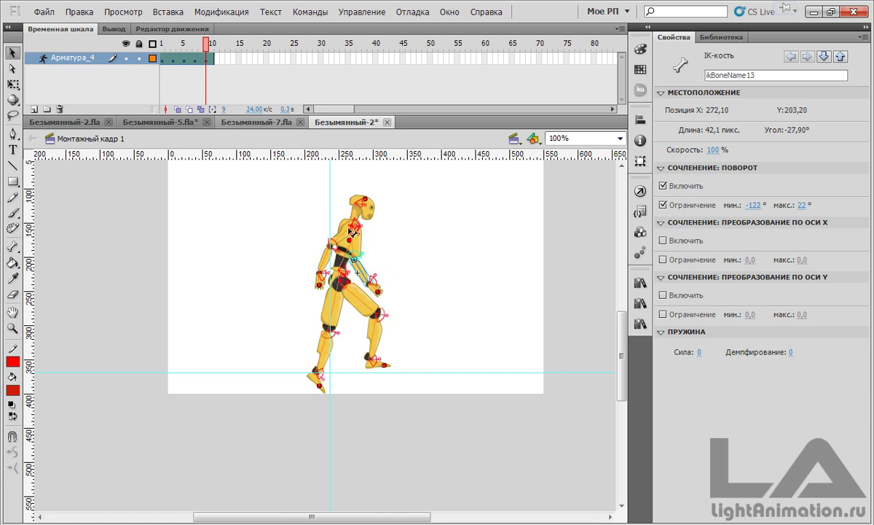
pyautogui.click(437, 244)
pyautogui.moveTo(360, 247); pyautogui.dragTo(355, 244)
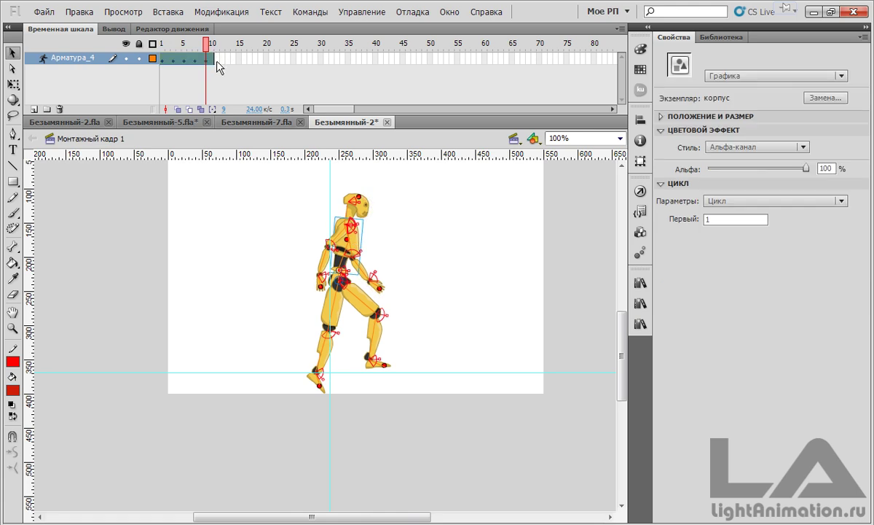
# Examine the frame and pose commands available for the armature's poses at frames 3 and 5, and return to frame 10 at the span's end
pyautogui.click(219, 66)
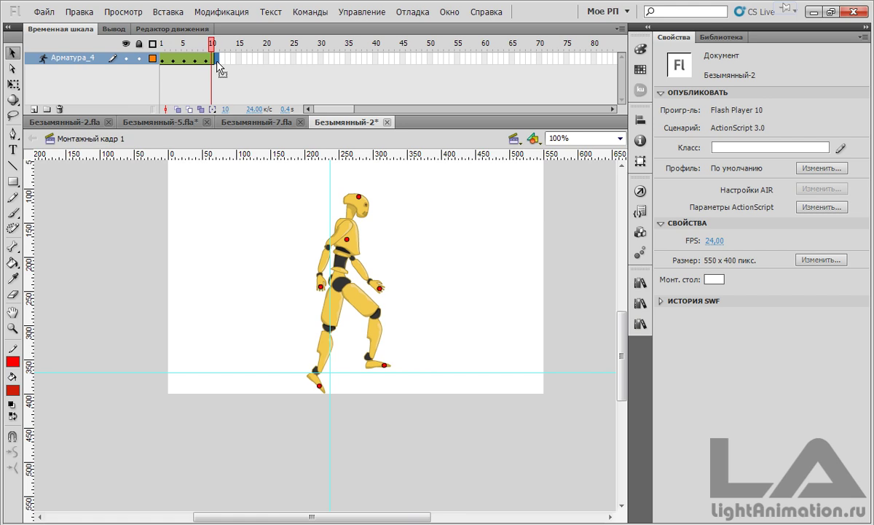
pyautogui.click(220, 66)
pyautogui.click(432, 308)
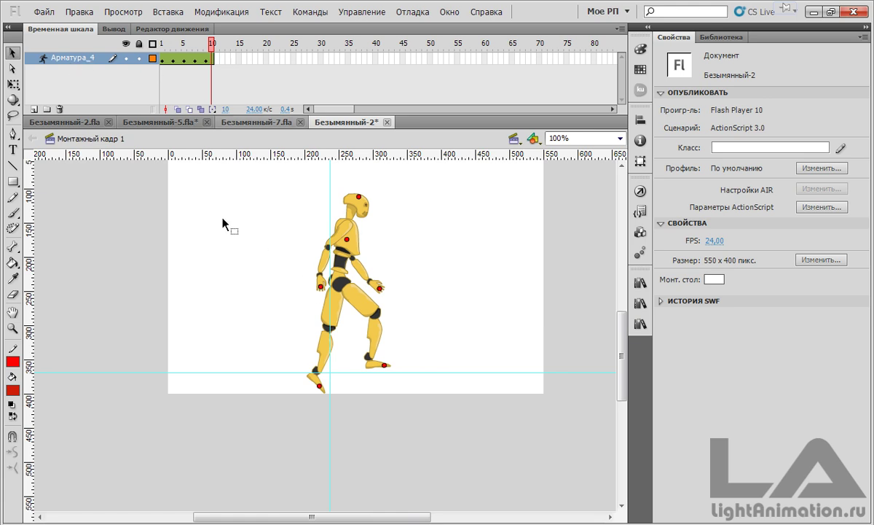
pyautogui.click(173, 58)
pyautogui.rightClick(176, 61)
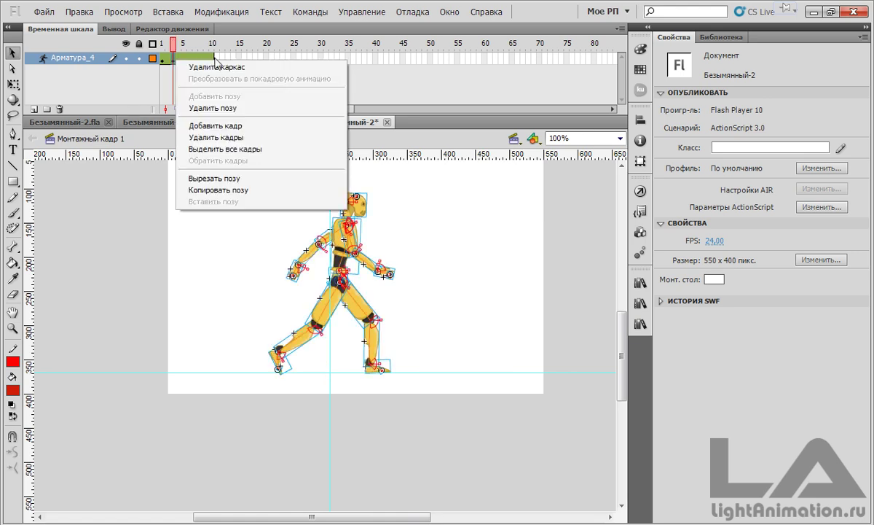
pyautogui.click(429, 101)
pyautogui.moveTo(222, 60); pyautogui.dragTo(157, 60)
pyautogui.click(162, 57)
pyautogui.rightClick(176, 60)
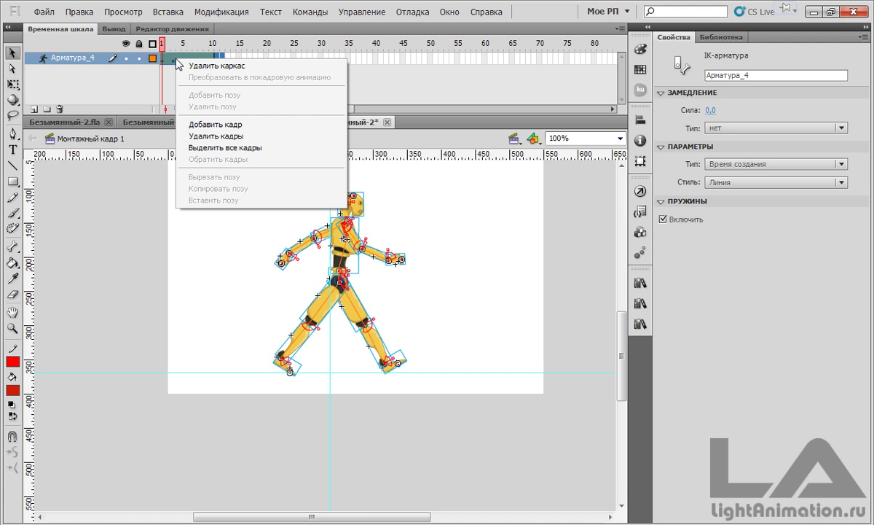
pyautogui.click(184, 58)
pyautogui.rightClick(184, 60)
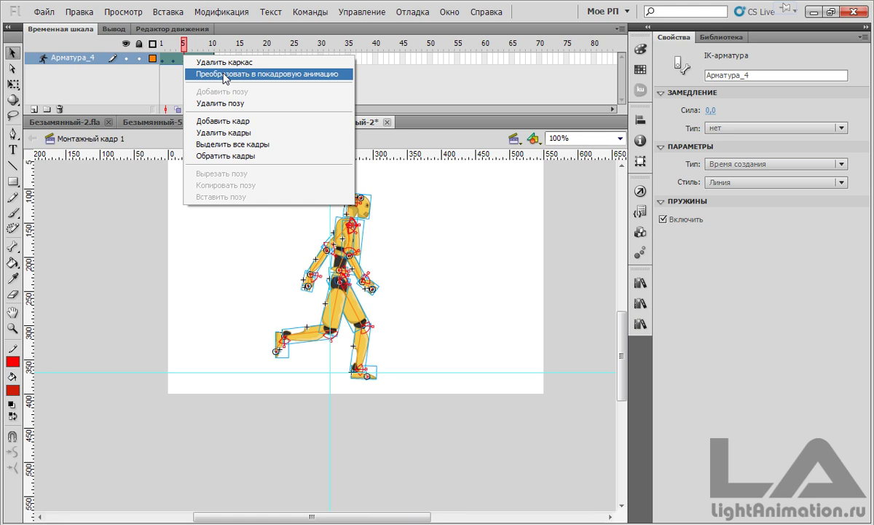
pyautogui.click(397, 88)
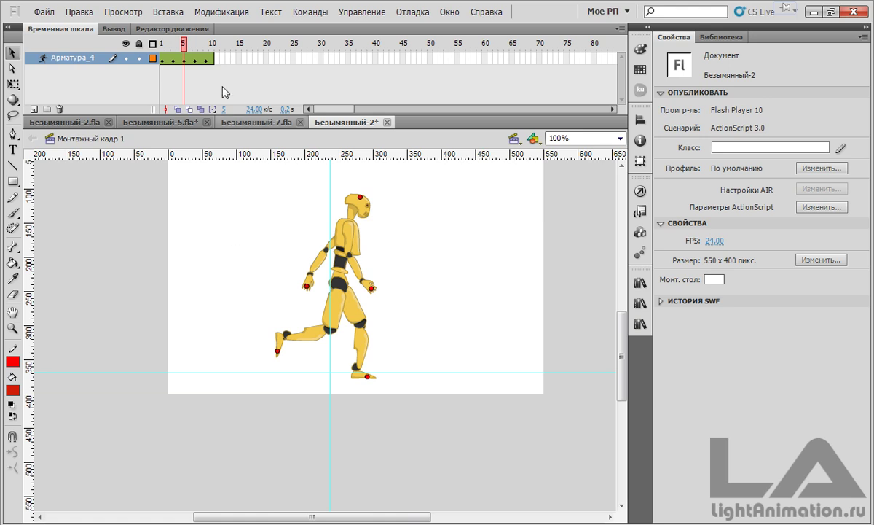
pyautogui.click(202, 46)
pyautogui.moveTo(204, 51); pyautogui.dragTo(216, 51)
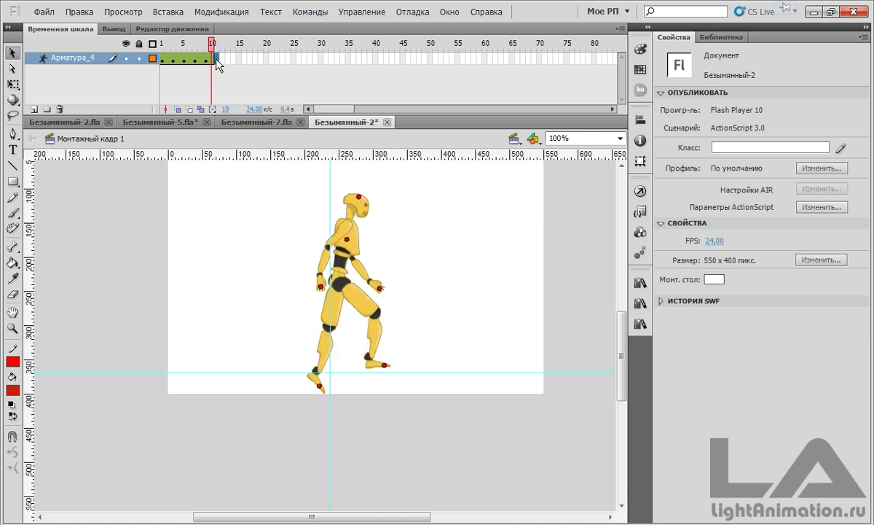
# At frame 11, swing the rear arm further back and the front arm further forward
pyautogui.click(215, 58)
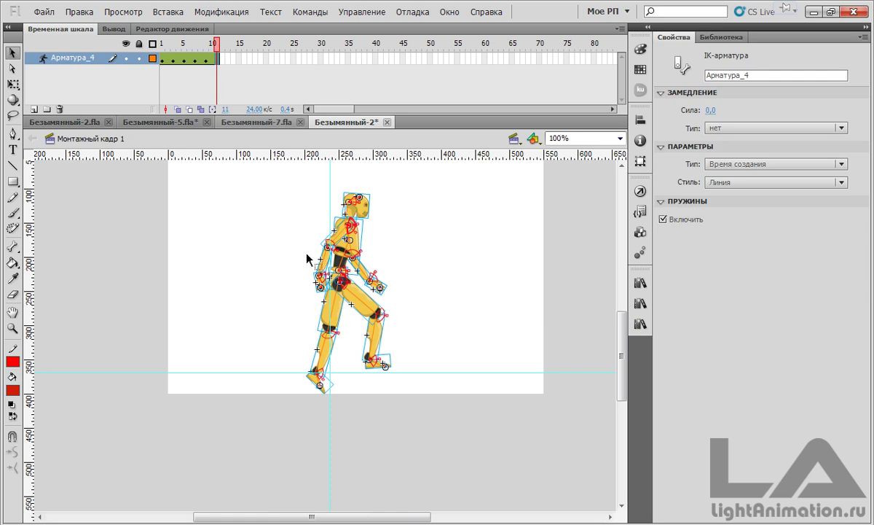
pyautogui.click(240, 195)
pyautogui.moveTo(325, 269); pyautogui.dragTo(307, 259)
pyautogui.moveTo(363, 273); pyautogui.dragTo(381, 260)
# Lower the rear forearm slightly in the frame 1 pose
pyautogui.moveTo(215, 49); pyautogui.dragTo(154, 47)
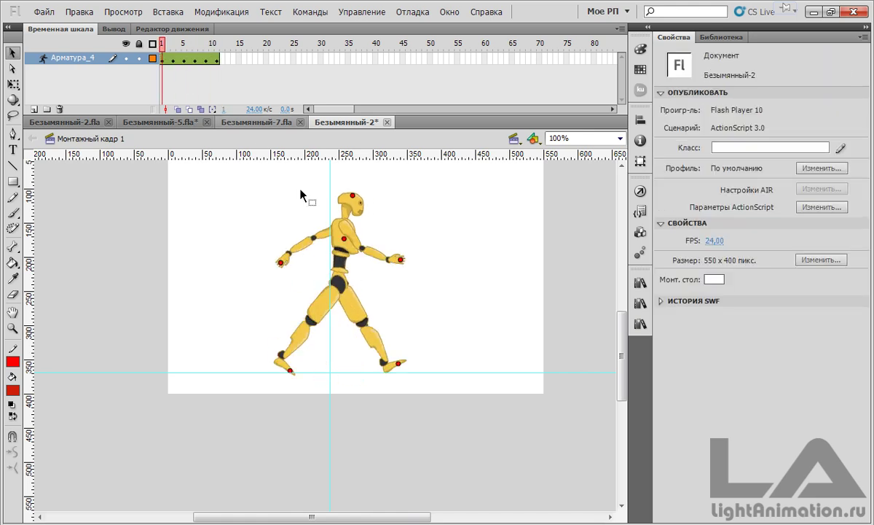
pyautogui.moveTo(299, 246); pyautogui.dragTo(302, 256)
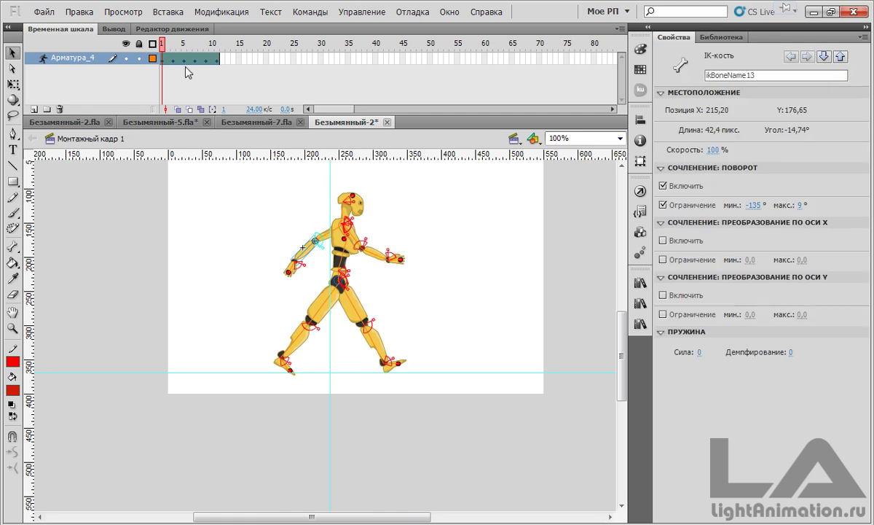
pyautogui.click(163, 51)
# In the frame 11 pose, straighten the torso and spread the legs into a full stride with the front heel near the ground guide
pyautogui.moveTo(163, 51); pyautogui.dragTo(234, 51)
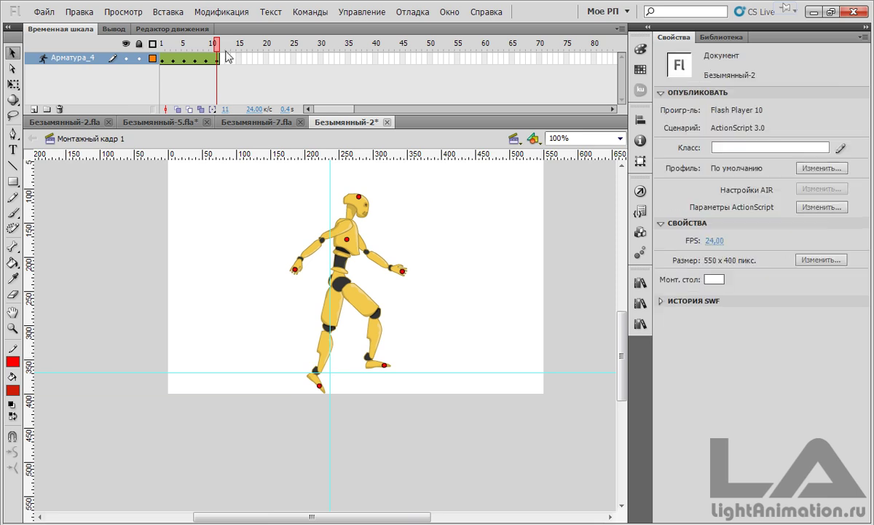
pyautogui.click(356, 240)
pyautogui.click(357, 241)
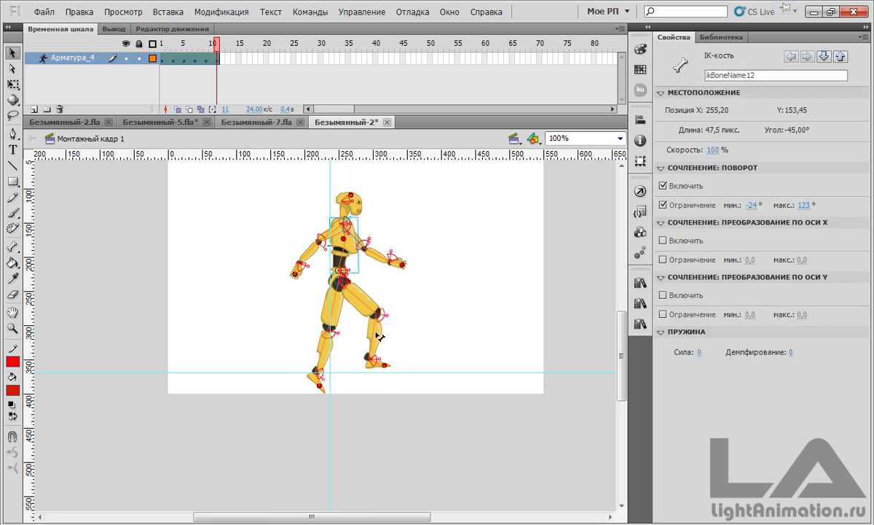
pyautogui.moveTo(336, 318); pyautogui.dragTo(323, 311)
pyautogui.moveTo(374, 346); pyautogui.dragTo(400, 337)
pyautogui.moveTo(364, 307); pyautogui.dragTo(358, 315)
pyautogui.click(351, 305)
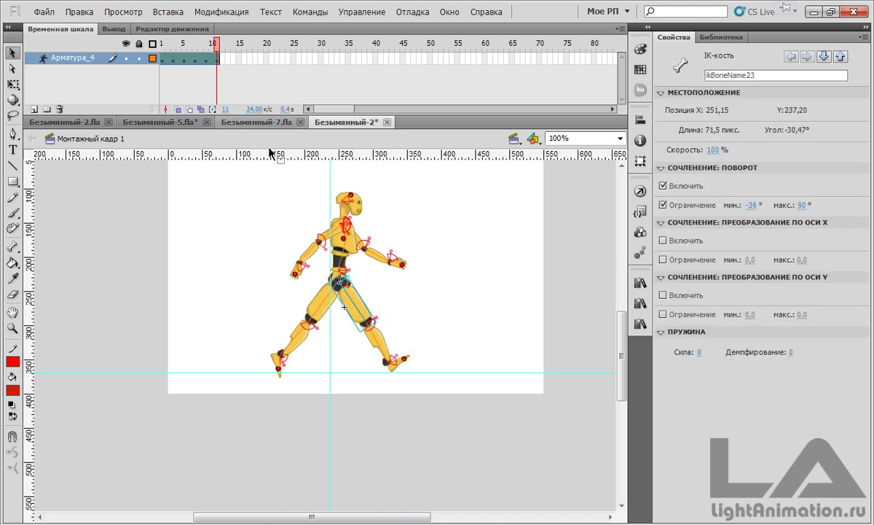
# Play the walk from frame 1 and tilt the rear foot in the frame 11 pose so its toes meet the ground guide
pyautogui.moveTo(213, 46); pyautogui.dragTo(161, 46)
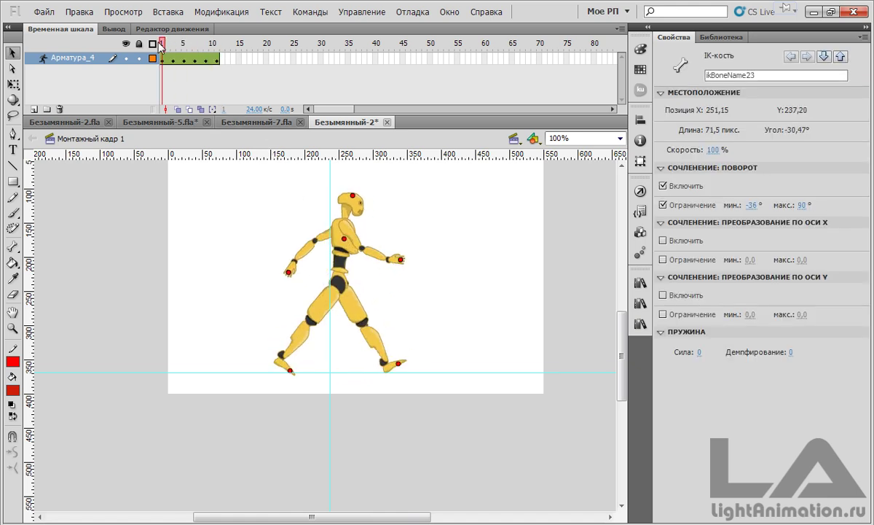
pyautogui.press('Return')
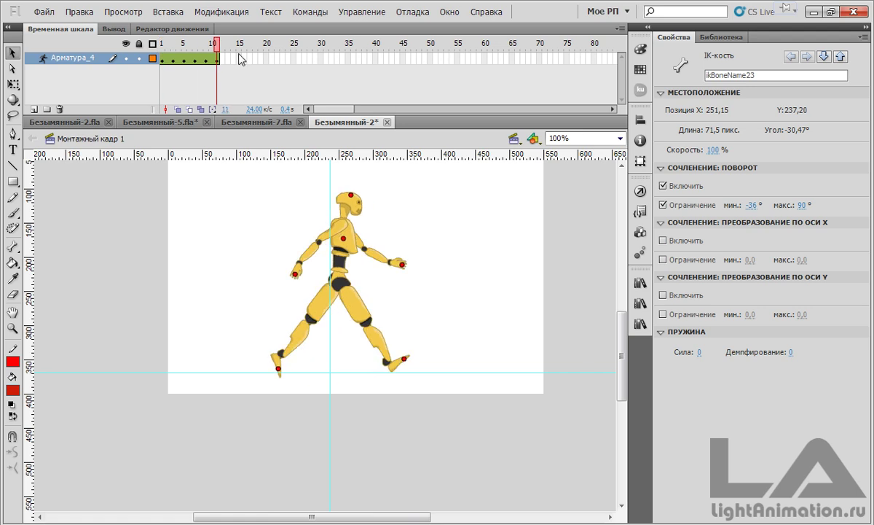
pyautogui.click(299, 375)
pyautogui.moveTo(281, 373); pyautogui.dragTo(284, 372)
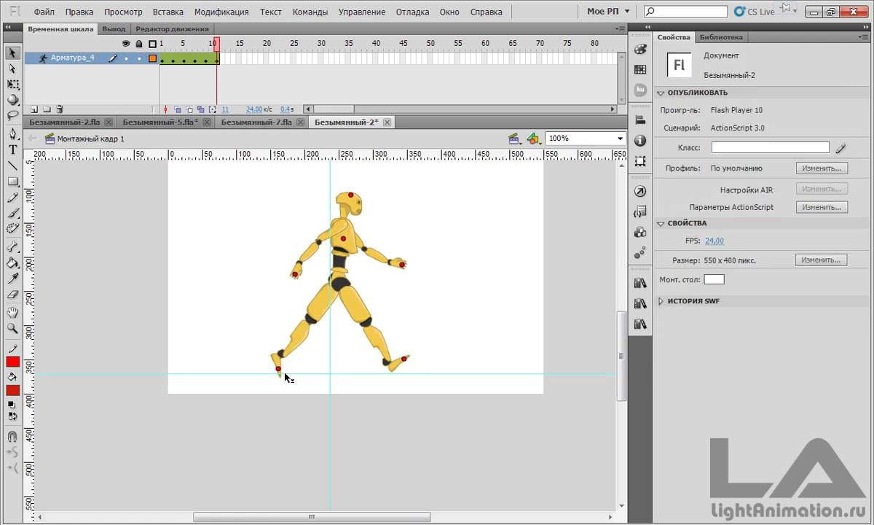
pyautogui.click(286, 375)
pyautogui.click(287, 379)
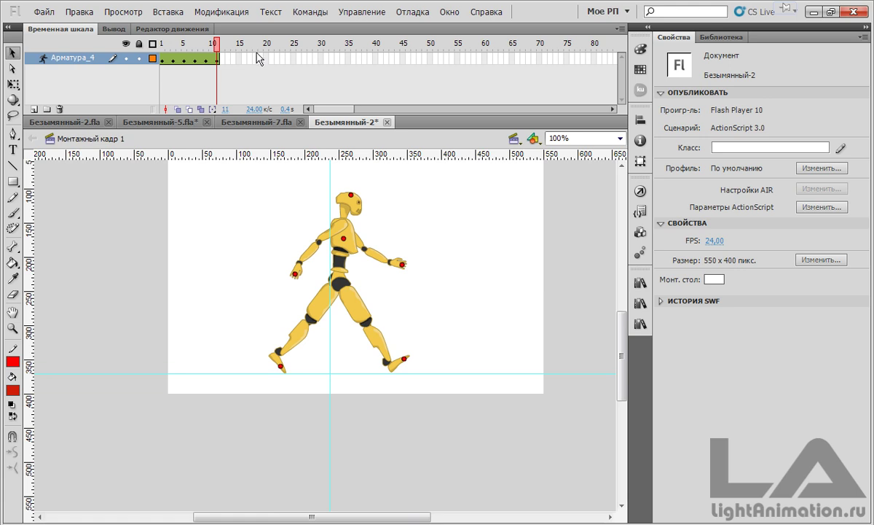
# Review the poses at frames 9 and 1, and extend the armature layer to frame 20
pyautogui.moveTo(217, 48); pyautogui.dragTo(208, 48)
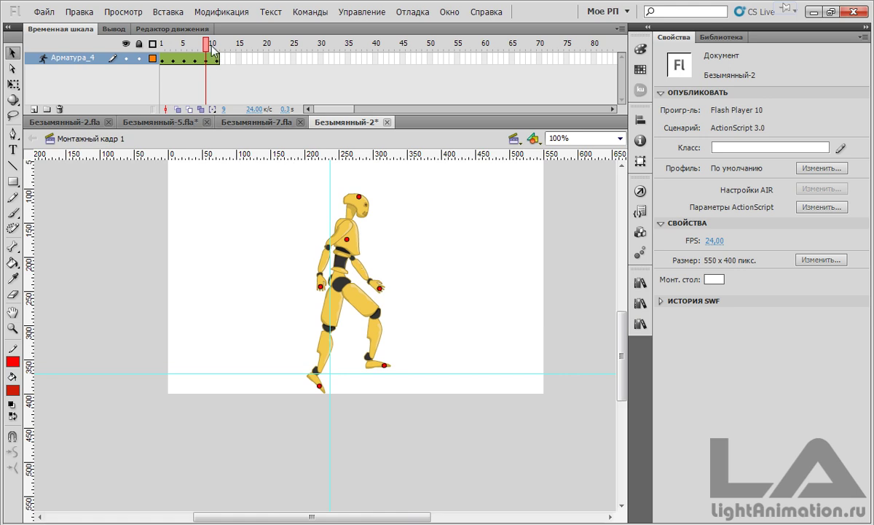
pyautogui.click(163, 44)
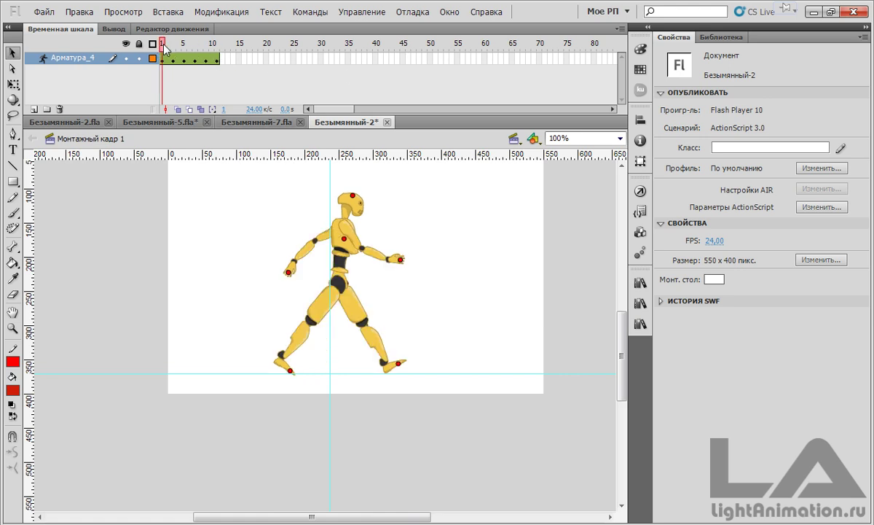
pyautogui.click(266, 59)
pyautogui.press('Return')
pyautogui.press('F5')
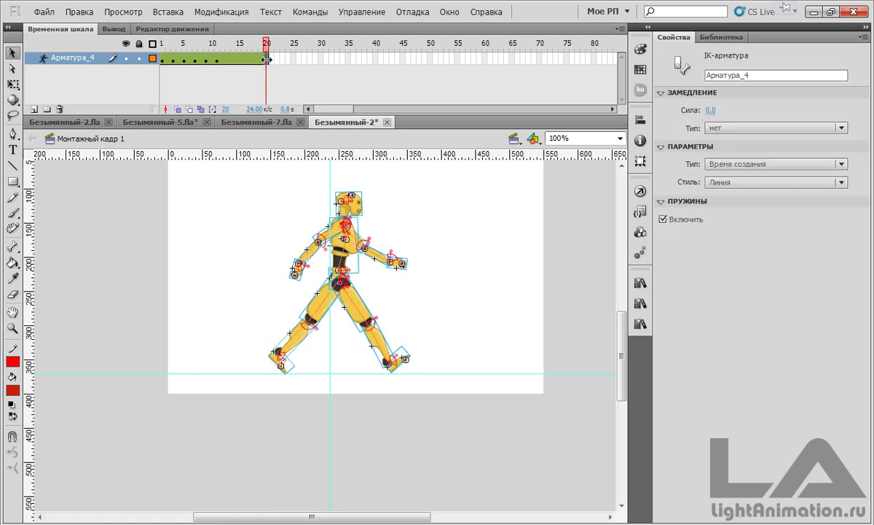
# Pose the mannequin at frames 13, 15, 17 and 19 for the second step of the walk, and go to frame 20
pyautogui.moveTo(267, 44); pyautogui.dragTo(231, 49)
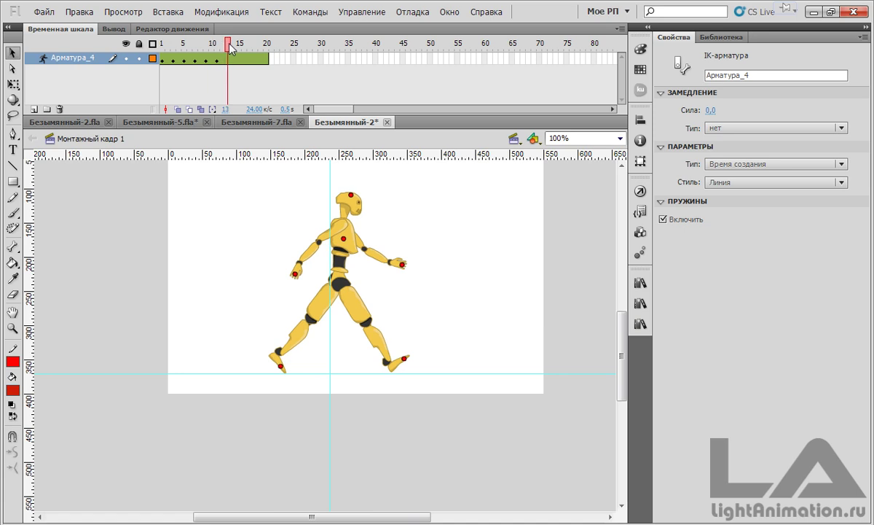
pyautogui.click(221, 73)
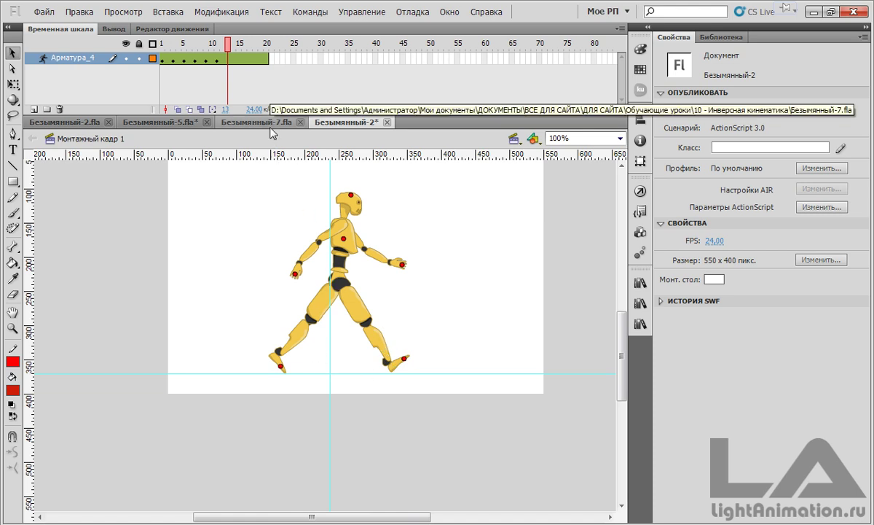
pyautogui.press('Return')
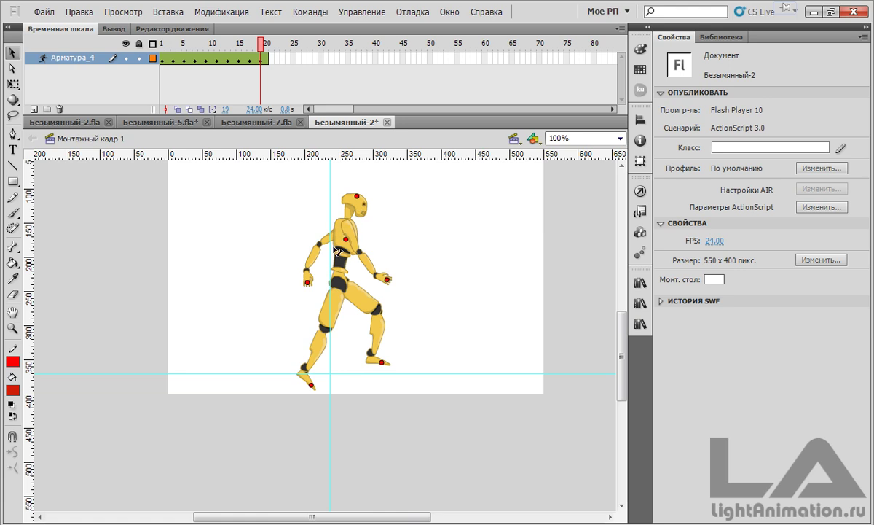
pyautogui.click(271, 62)
pyautogui.moveTo(253, 42)
pyautogui.mouseDown()
pyautogui.moveTo(216, 41)
pyautogui.moveTo(266, 46)
pyautogui.mouseUp()
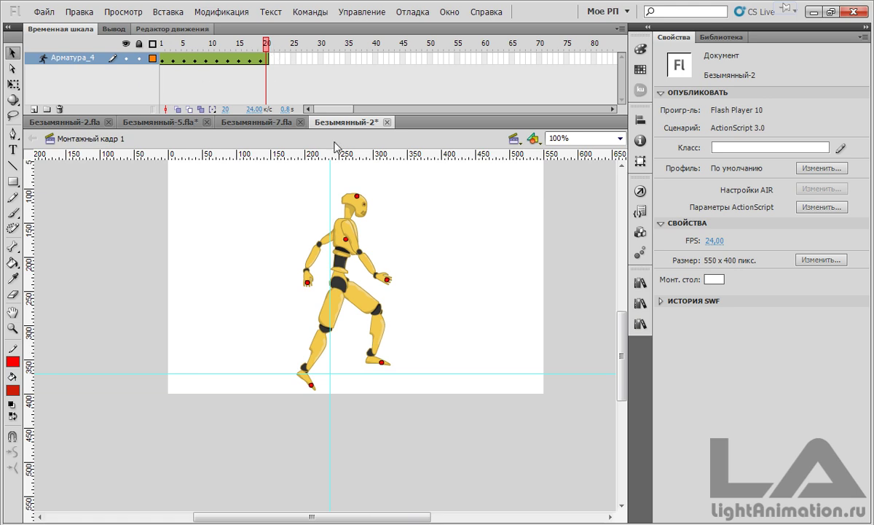
# Play the walk cycle from frame 1 and compare the first pose with the one at frame 20
pyautogui.click(163, 44)
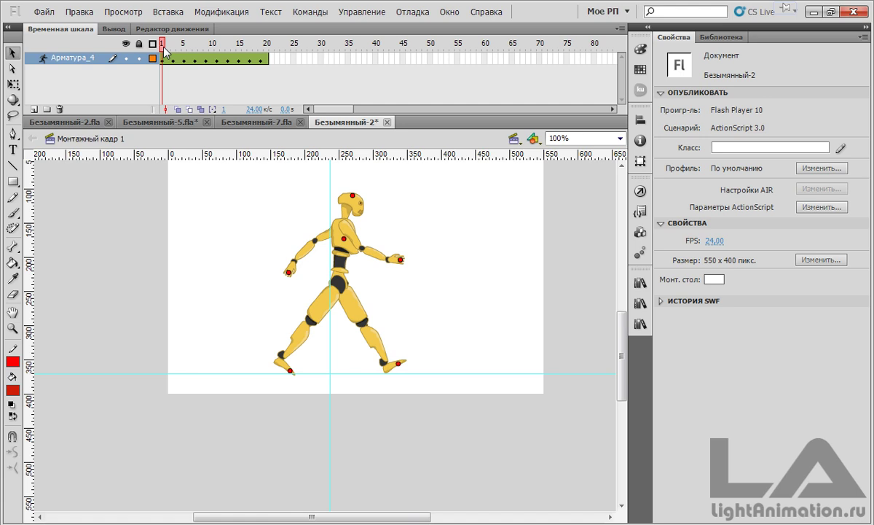
pyautogui.click(265, 43)
pyautogui.press('Return')
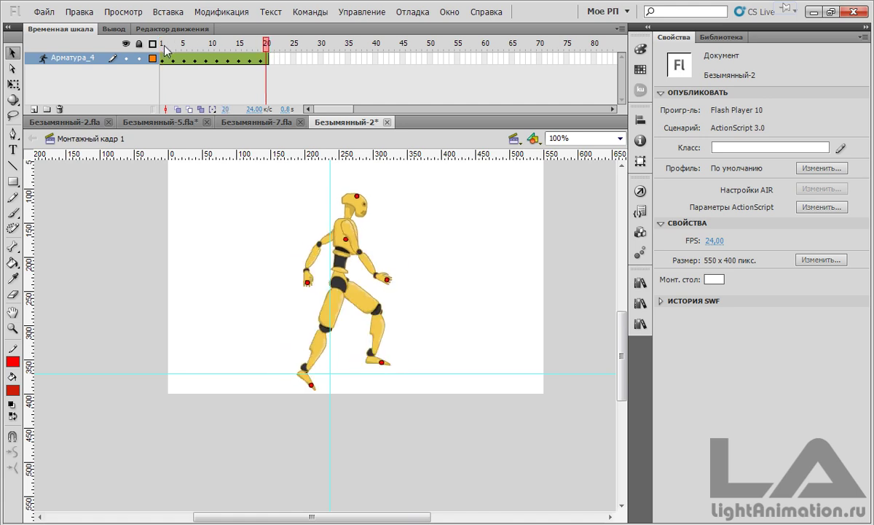
pyautogui.click(162, 44)
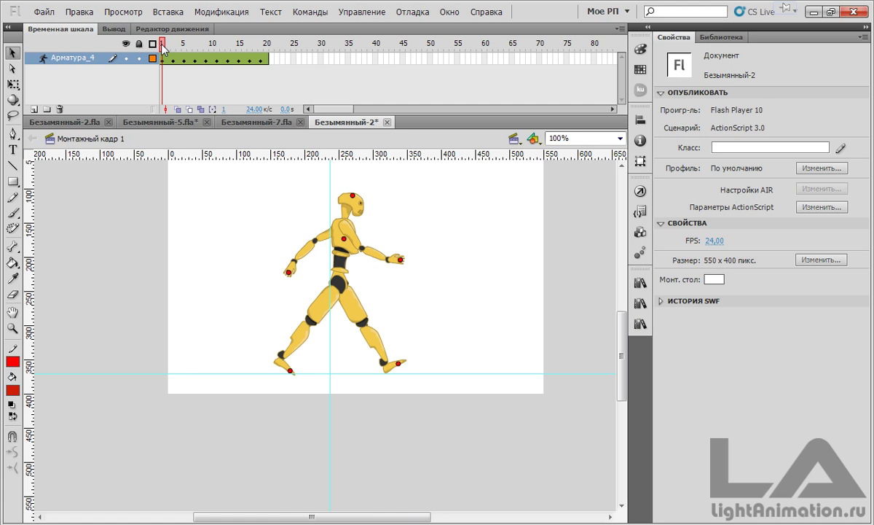
pyautogui.click(263, 44)
pyautogui.click(164, 47)
pyautogui.click(263, 45)
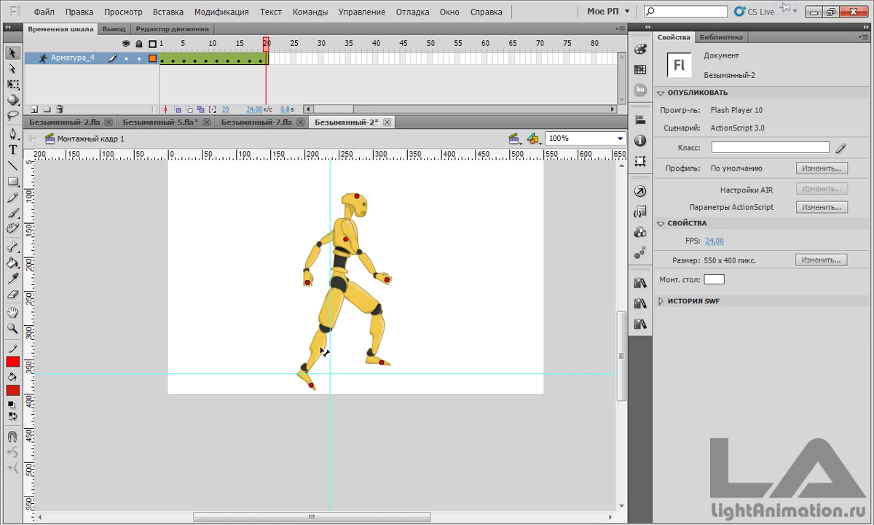
# At frame 20, swing the rear leg further back and the front leg's shin forward, toward the stride of frame 1
pyautogui.moveTo(322, 351); pyautogui.dragTo(310, 347)
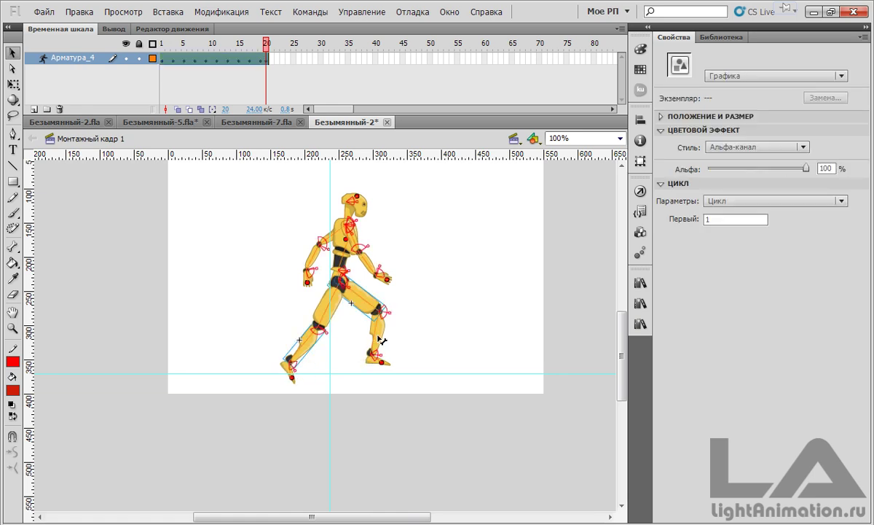
pyautogui.moveTo(380, 339); pyautogui.dragTo(389, 340)
pyautogui.click(388, 339)
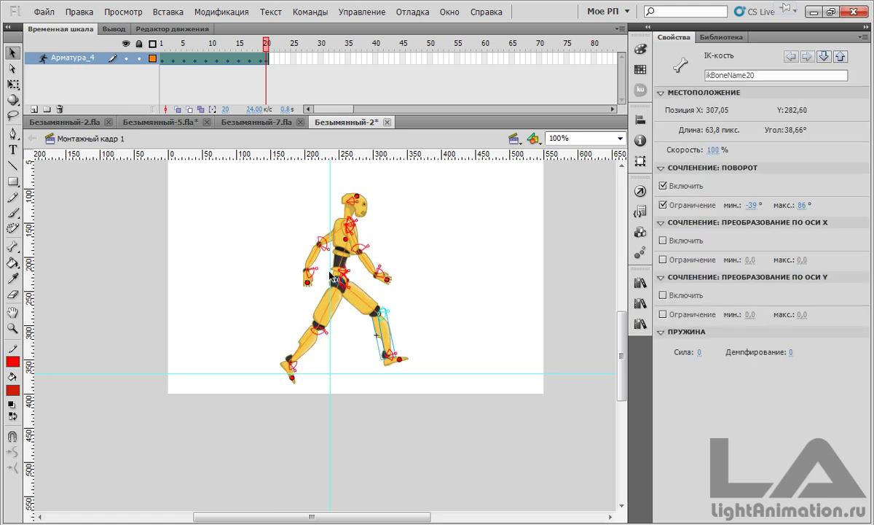
# In the frame 20 pose, move the rear arm slightly further back and the front arm slightly forward
pyautogui.moveTo(316, 262); pyautogui.dragTo(312, 260)
pyautogui.click(352, 252)
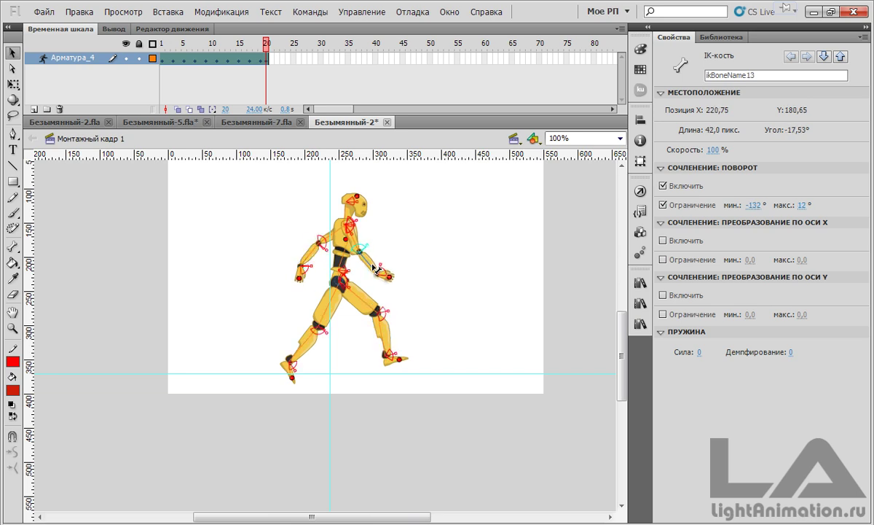
pyautogui.moveTo(376, 266); pyautogui.dragTo(378, 264)
pyautogui.click(390, 220)
# Straighten the torso slightly in the frame 20 pose and test the movie to preview the looping walk
pyautogui.click(342, 227)
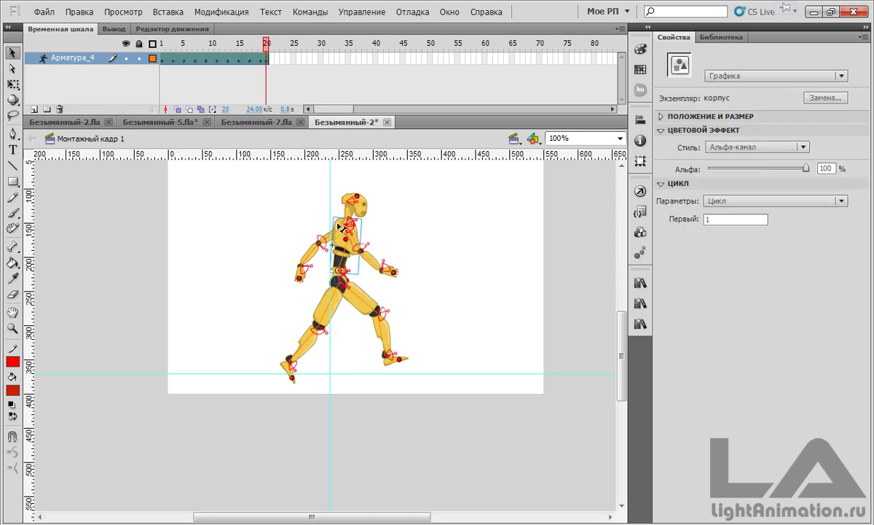
pyautogui.moveTo(337, 223); pyautogui.dragTo(336, 223)
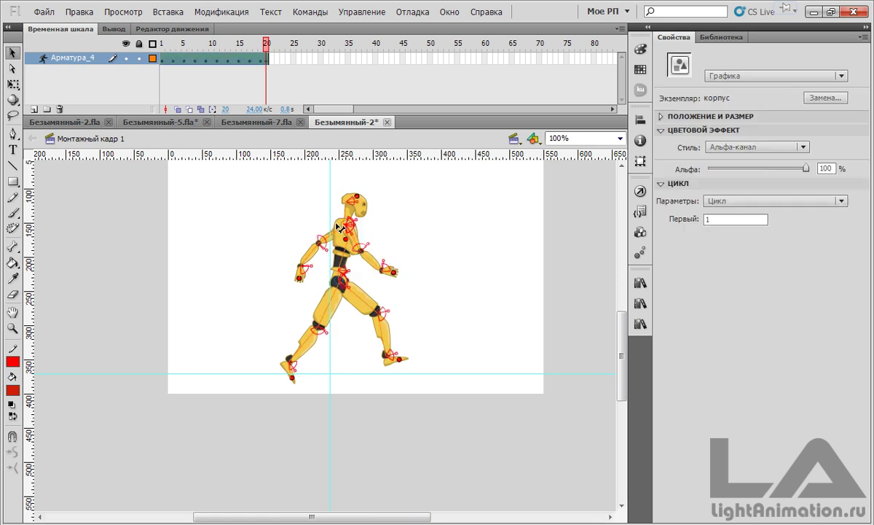
pyautogui.click(384, 214)
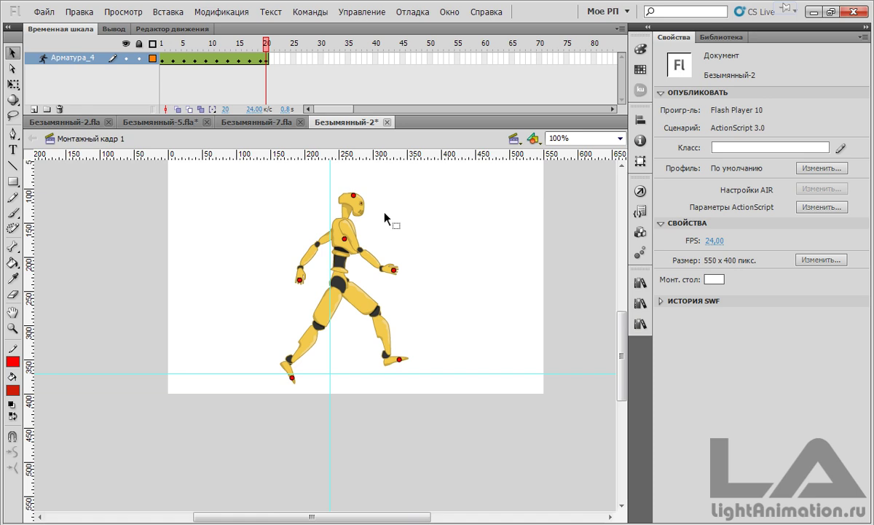
pyautogui.hotkey('ctrl', 'Return')
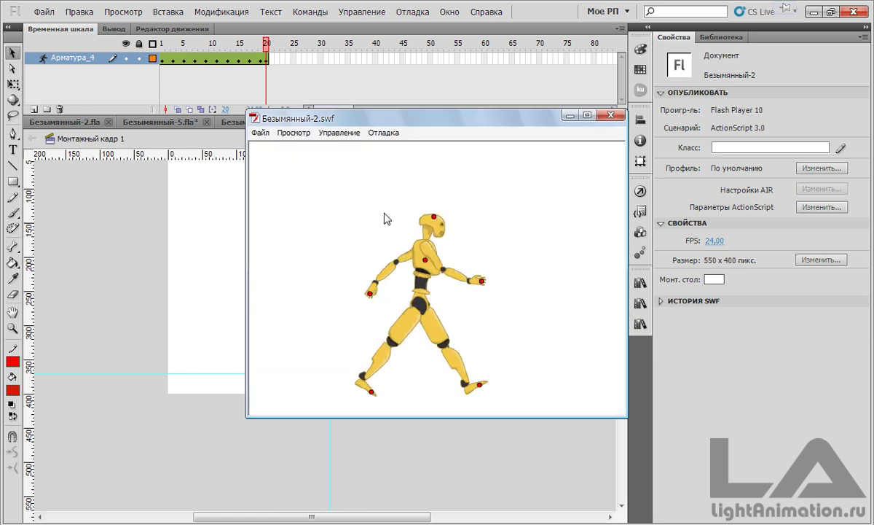